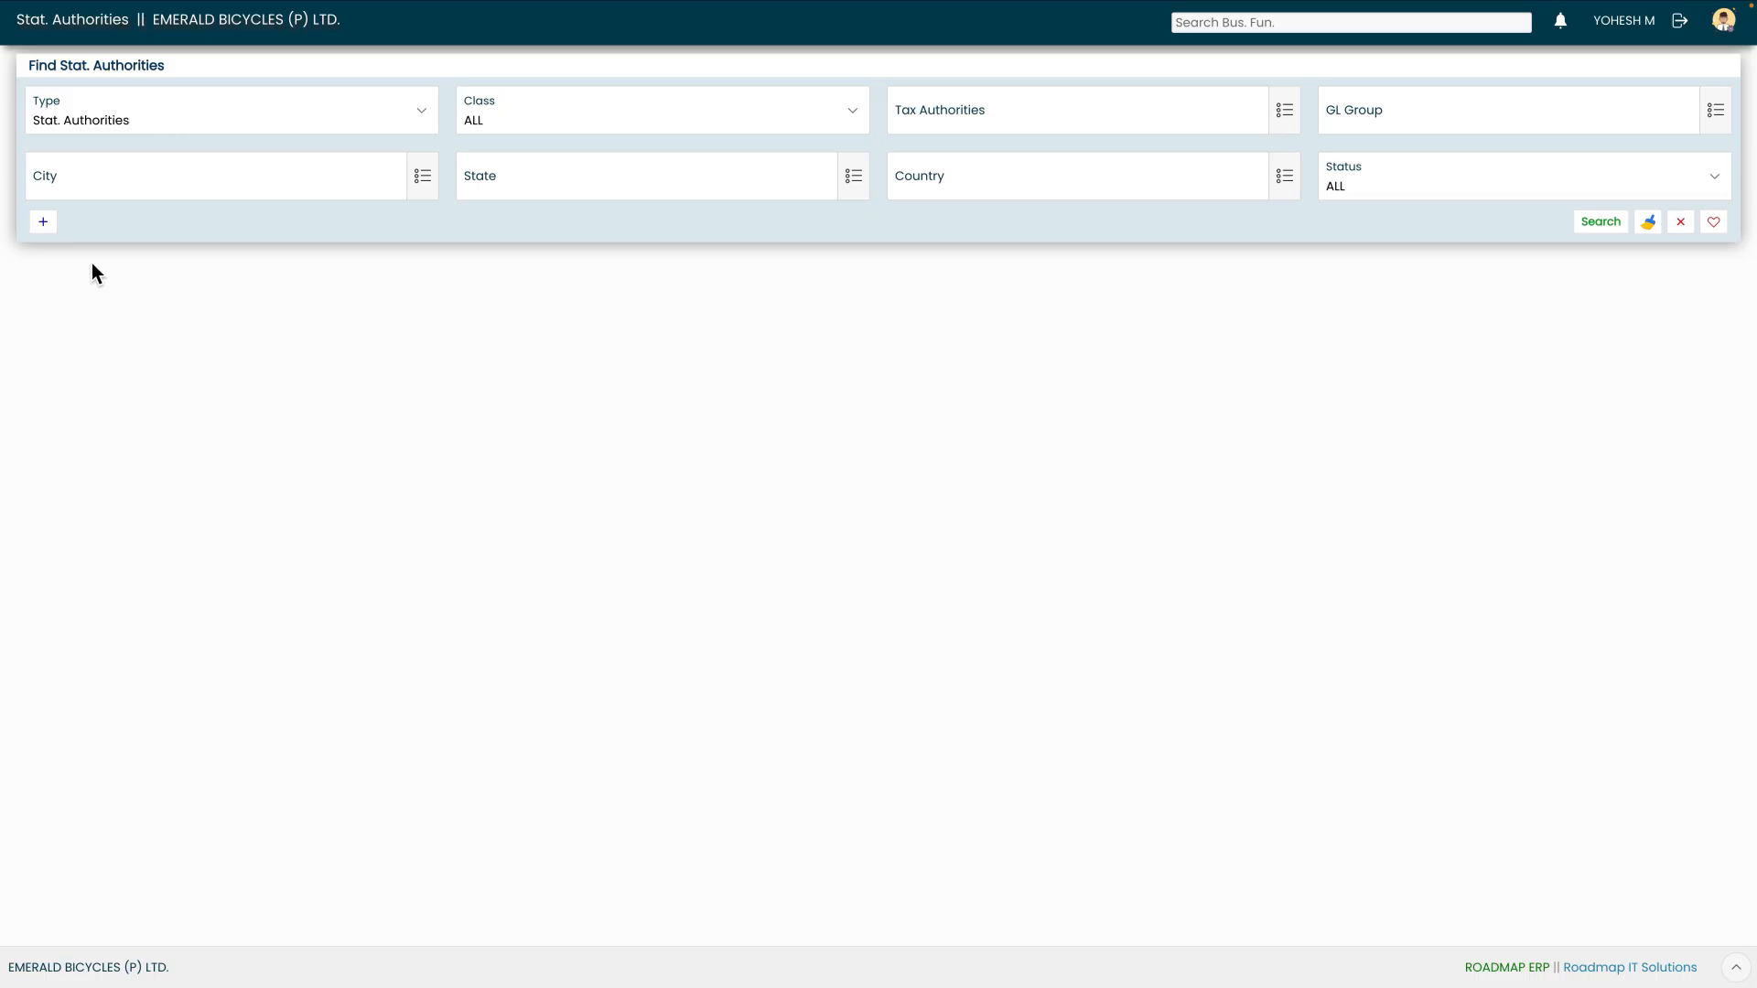
Open a new statutory authority form, defaulting to class TDS - Finance in Draft status
click(43, 222)
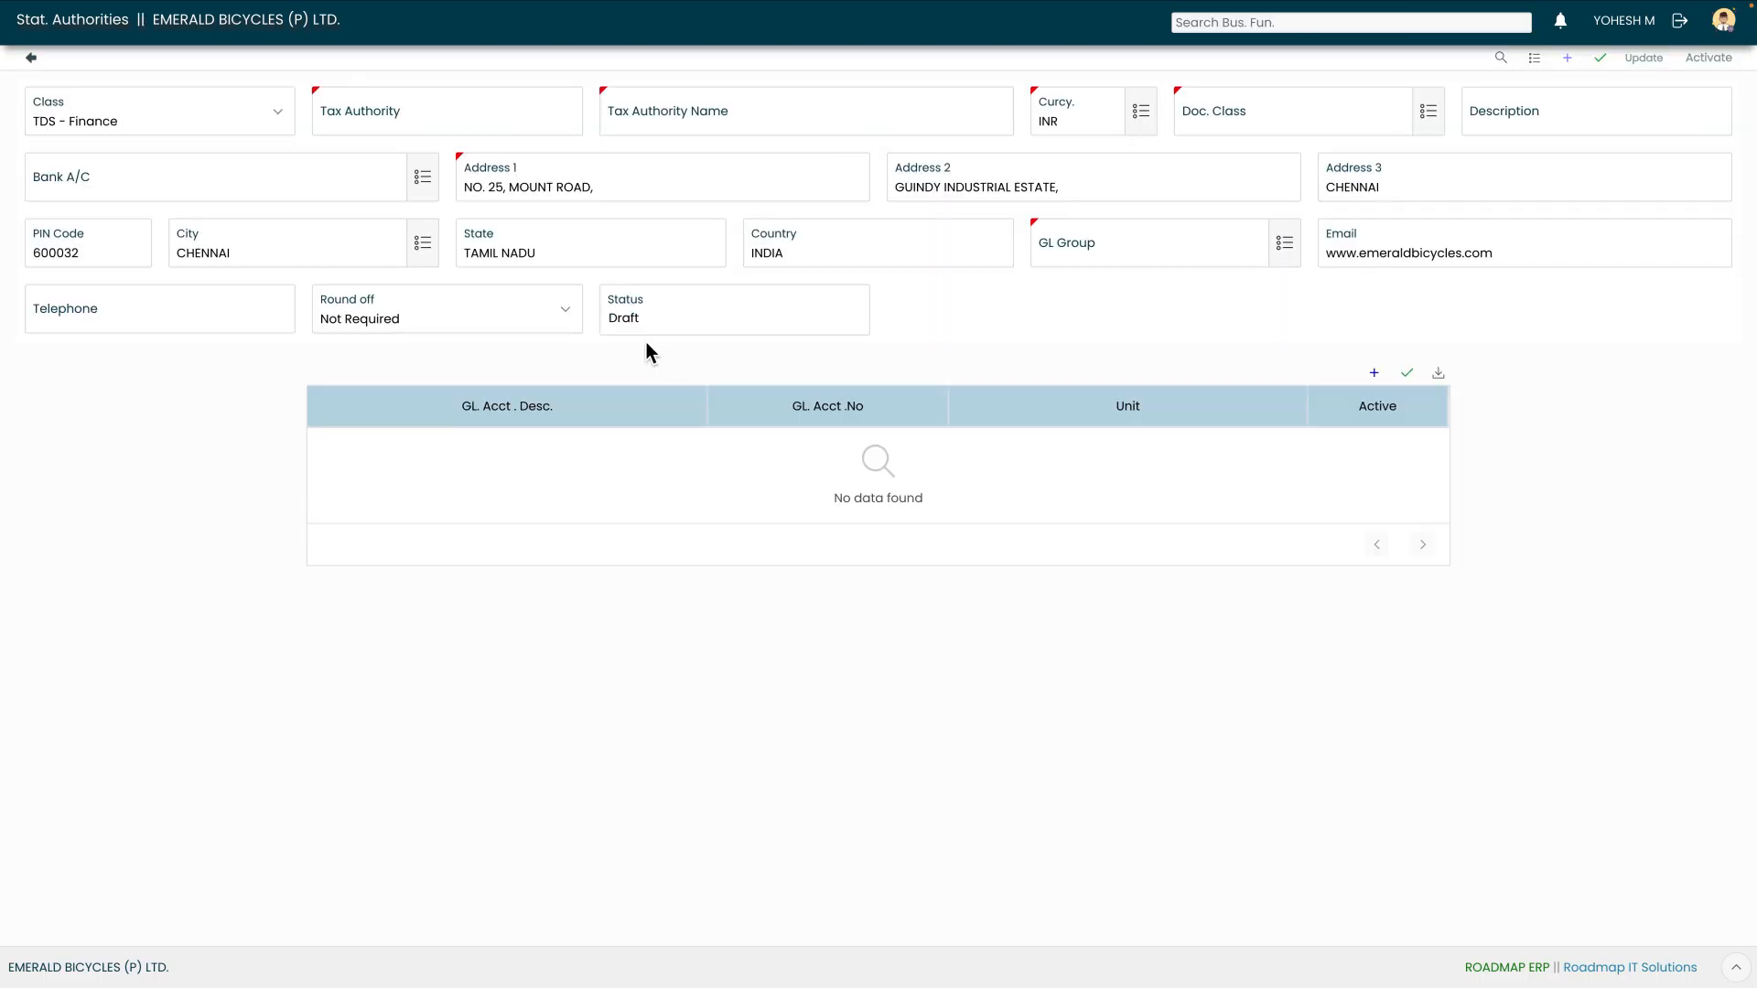
Drop down the Class list on the new authority record
click(262, 123)
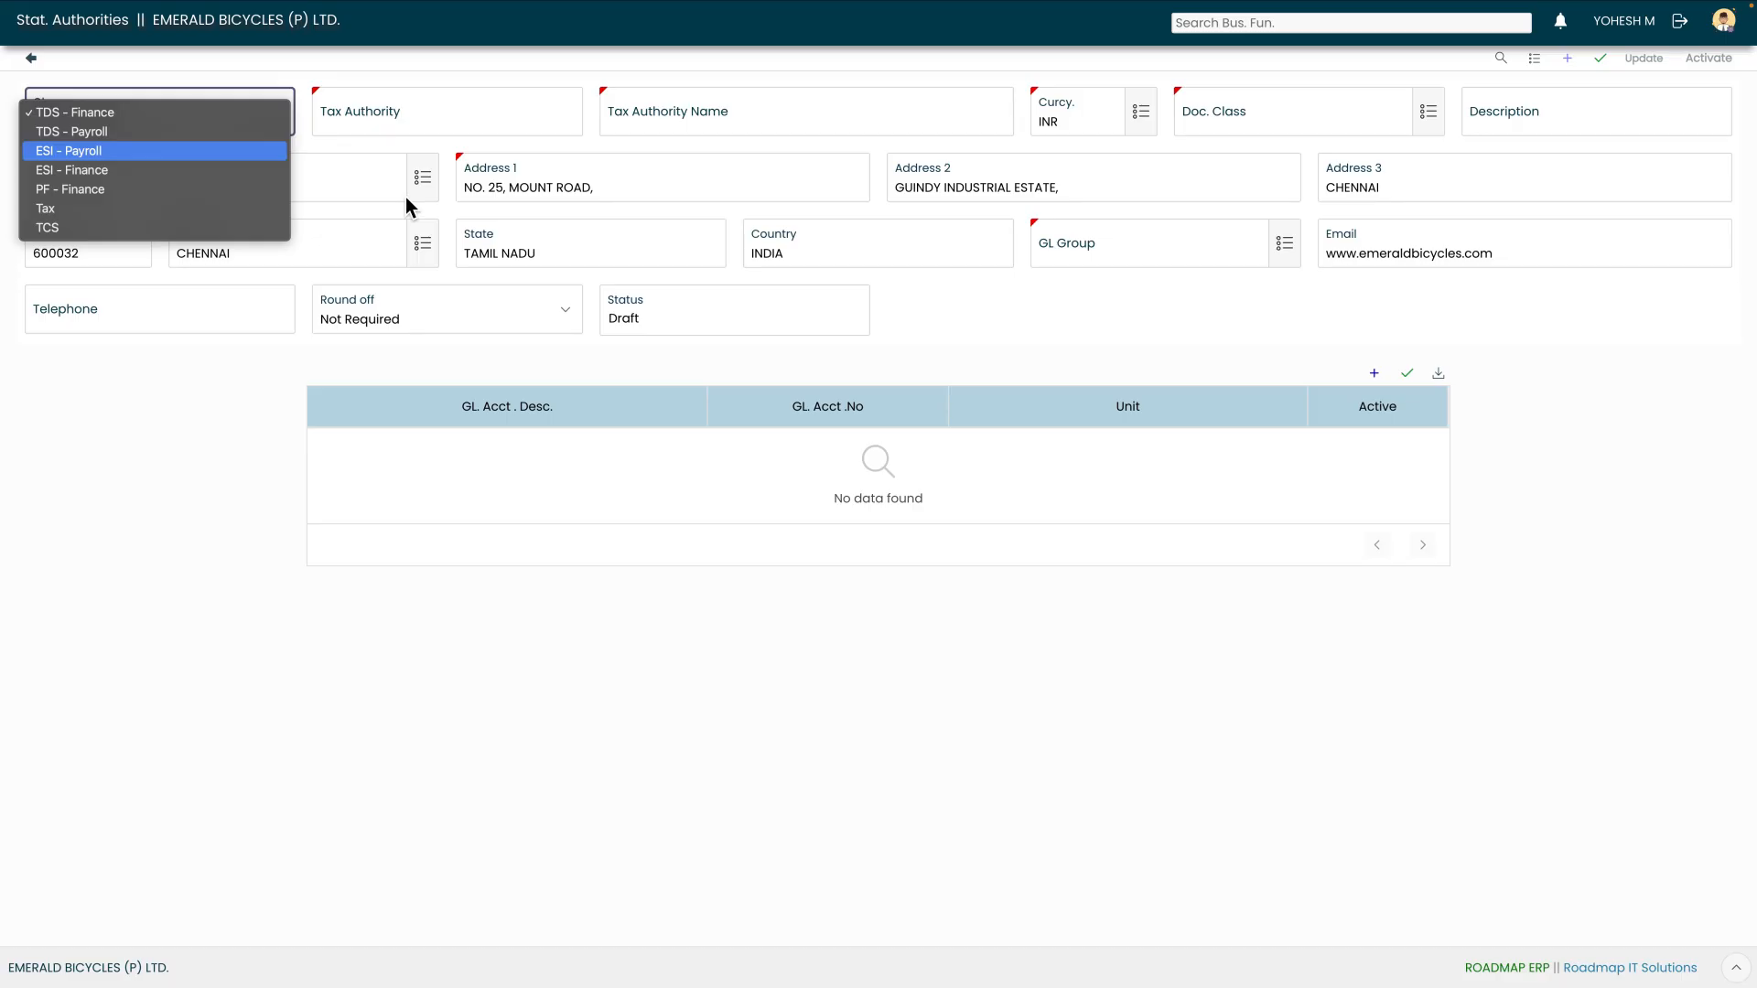
Browse the ESI, PF, Tax and TCS classes, then confirm TDS - Finance as the class
key(Down)
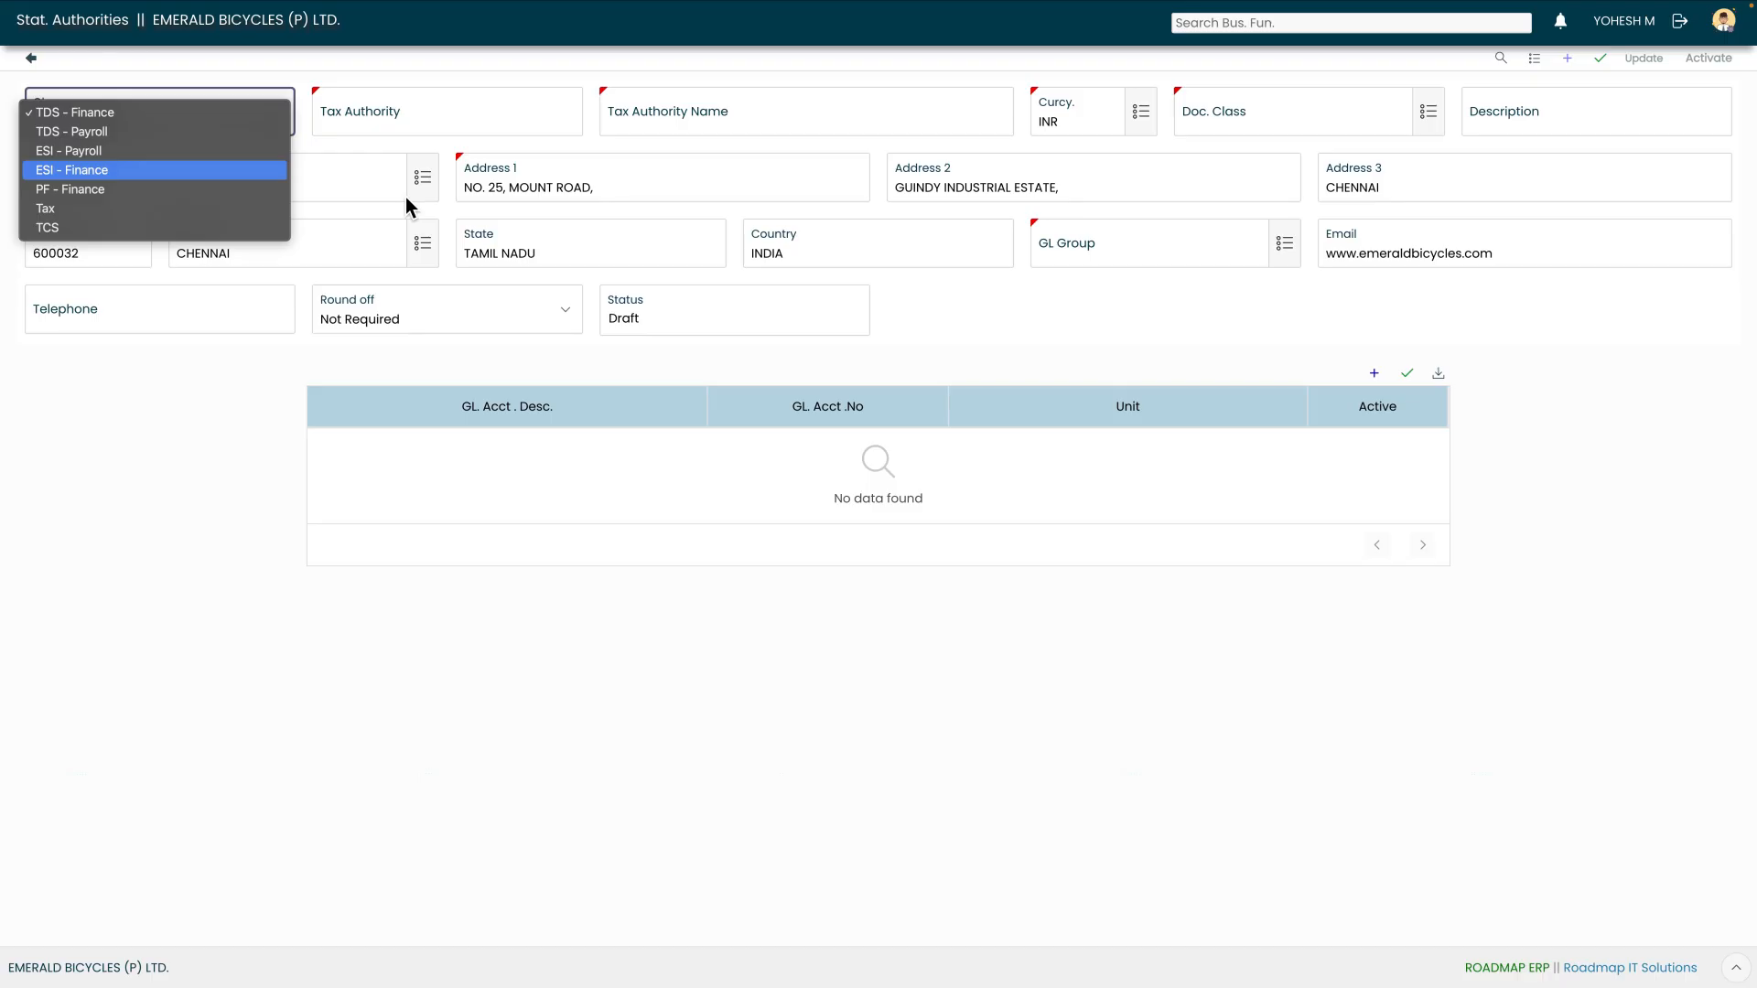
key(Down)
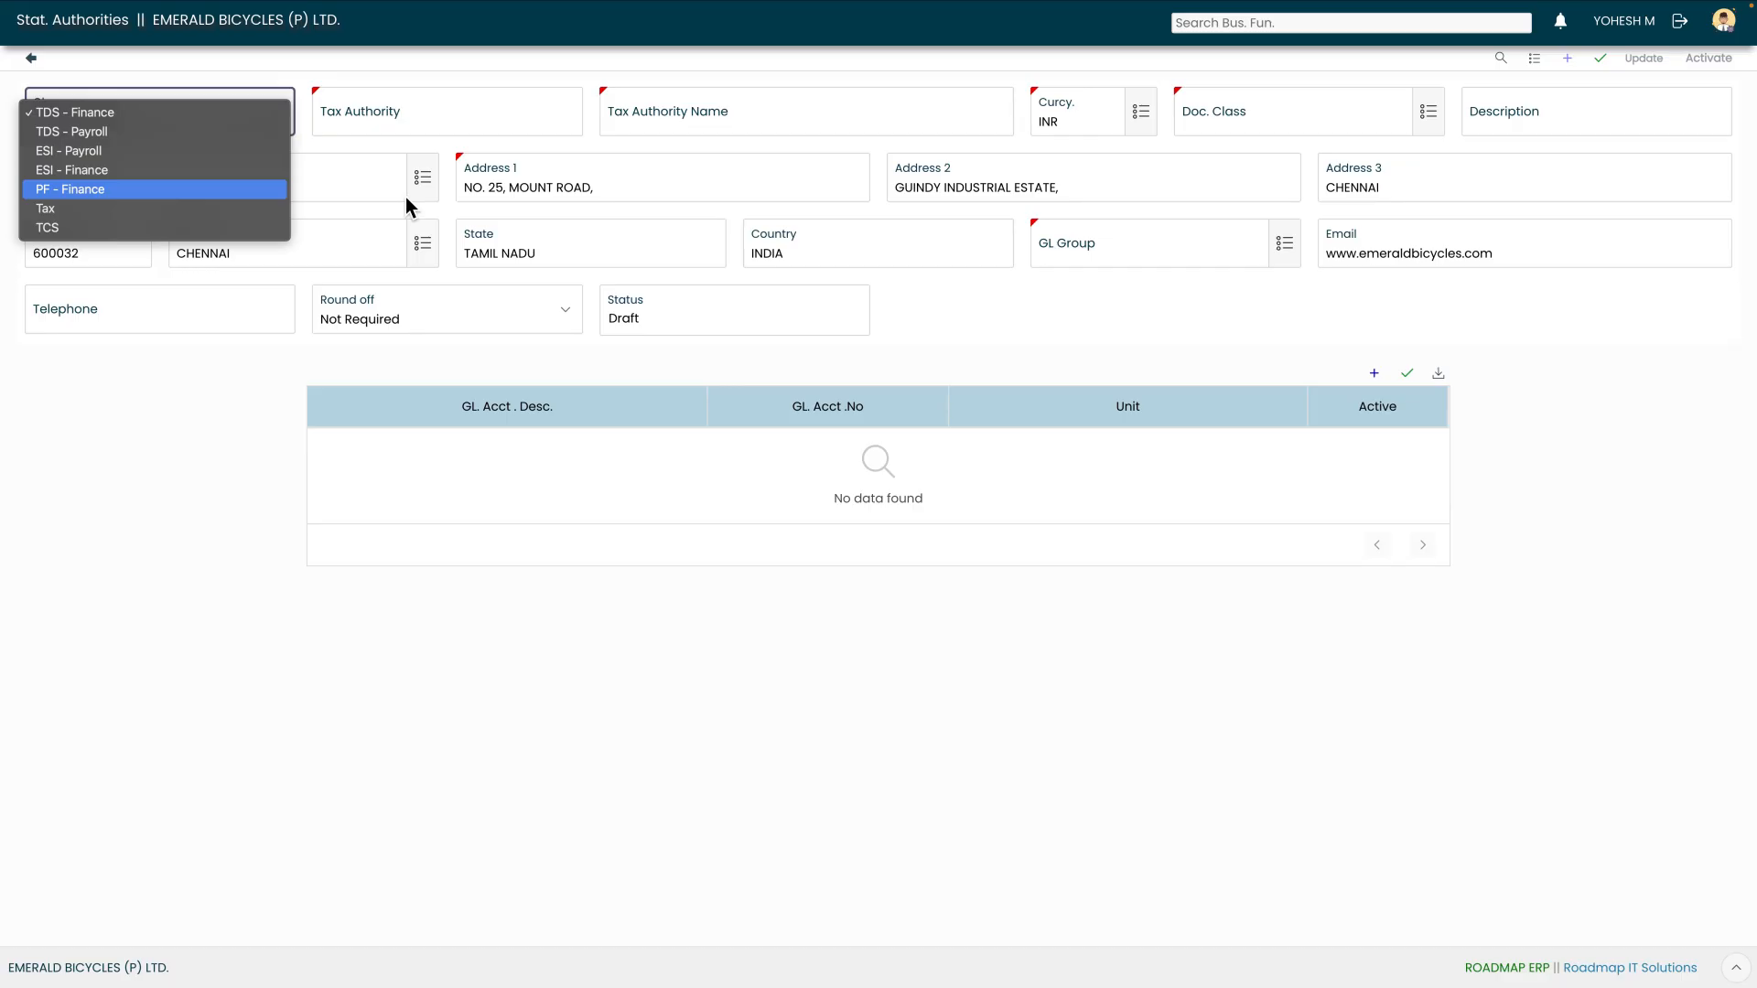
key(Down)
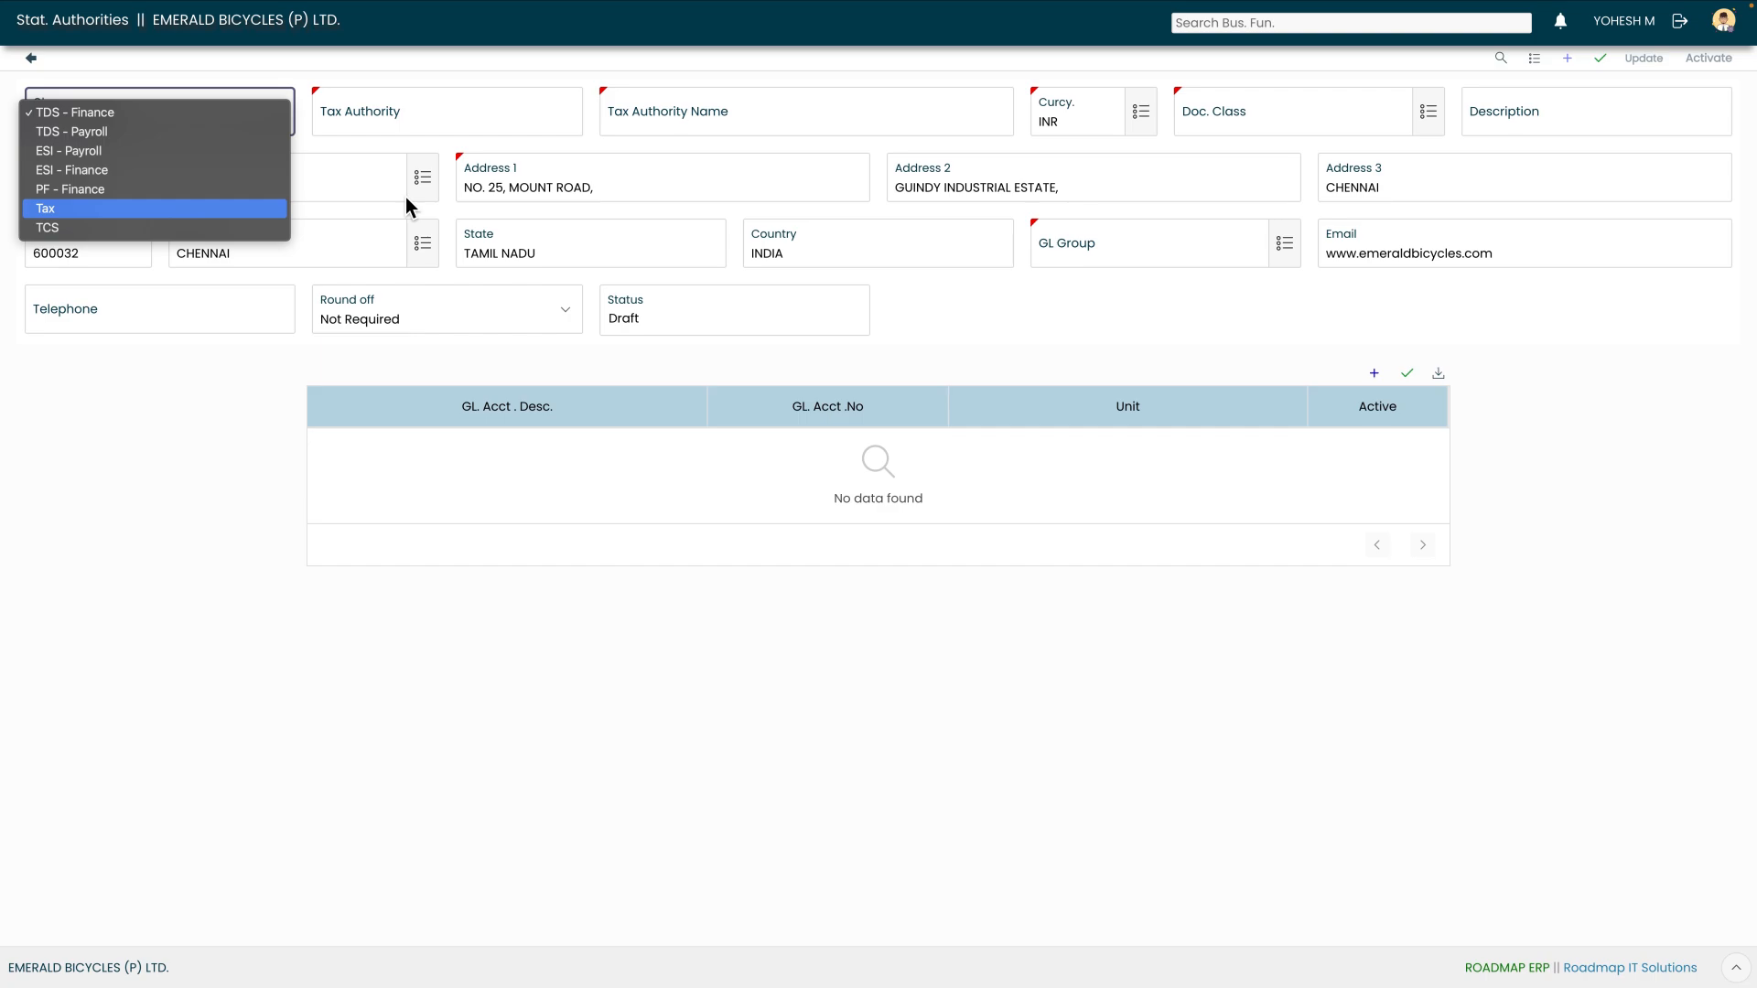
key(Down)
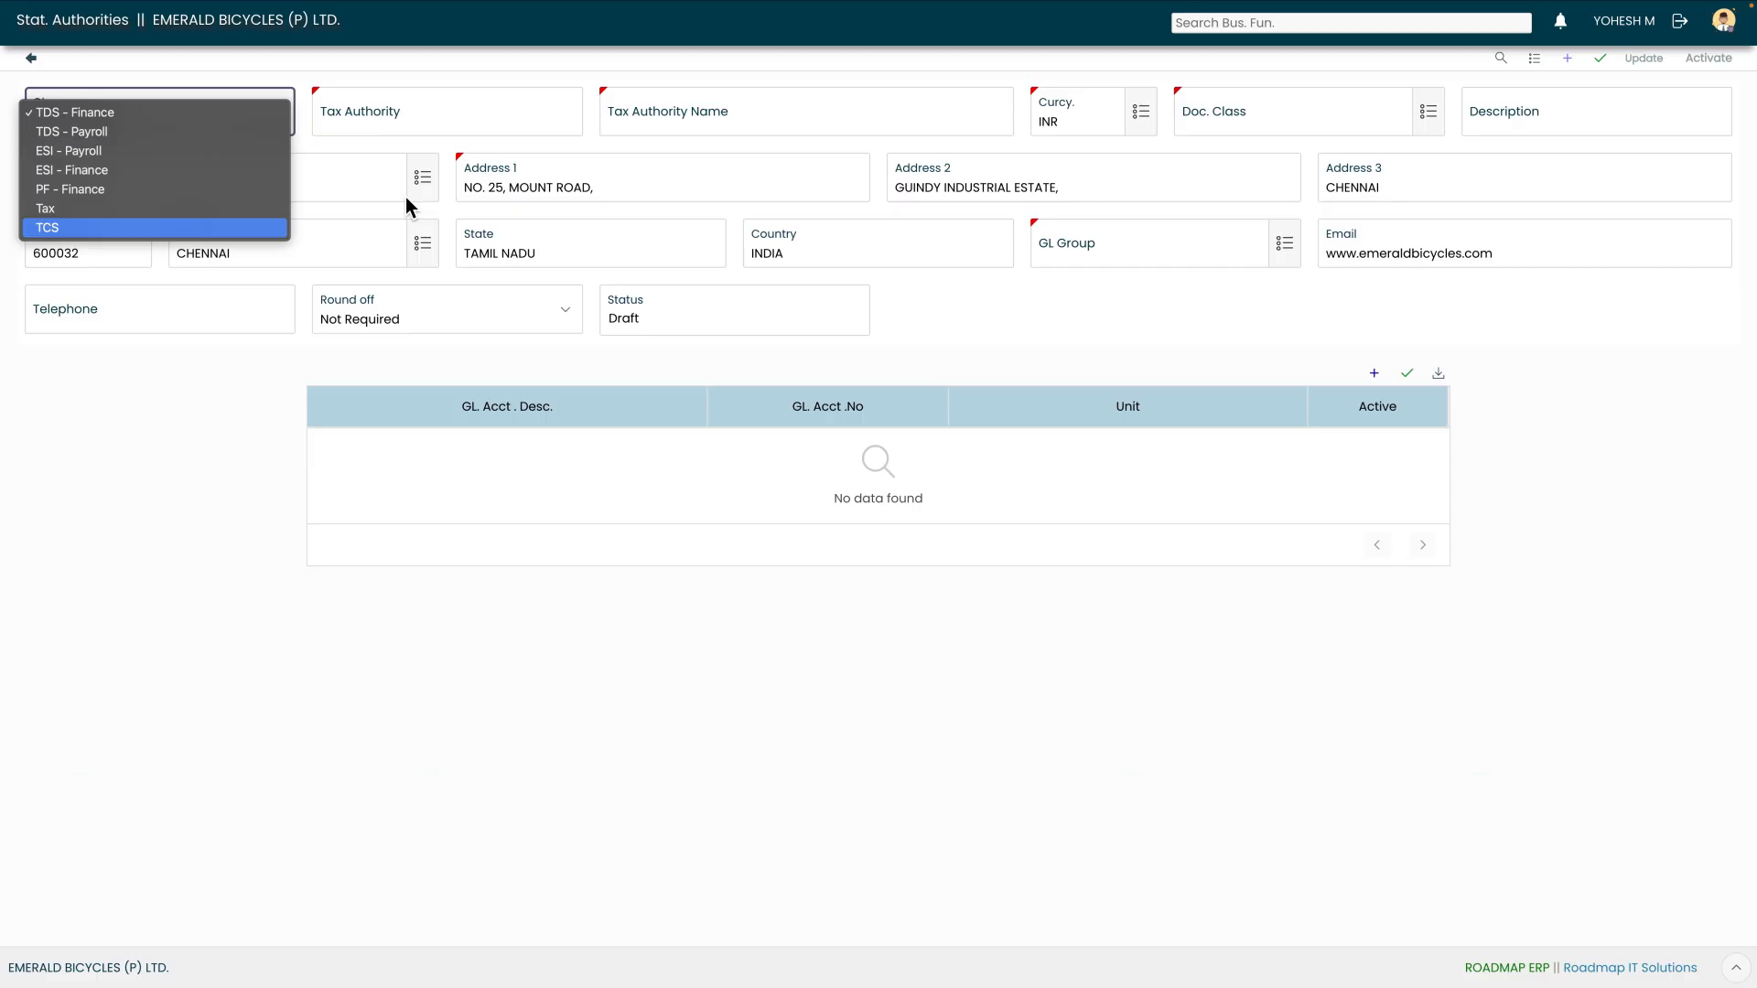
key(Up)
key(Up)
key(Up)
key(Up)
key(Up)
key(Up)
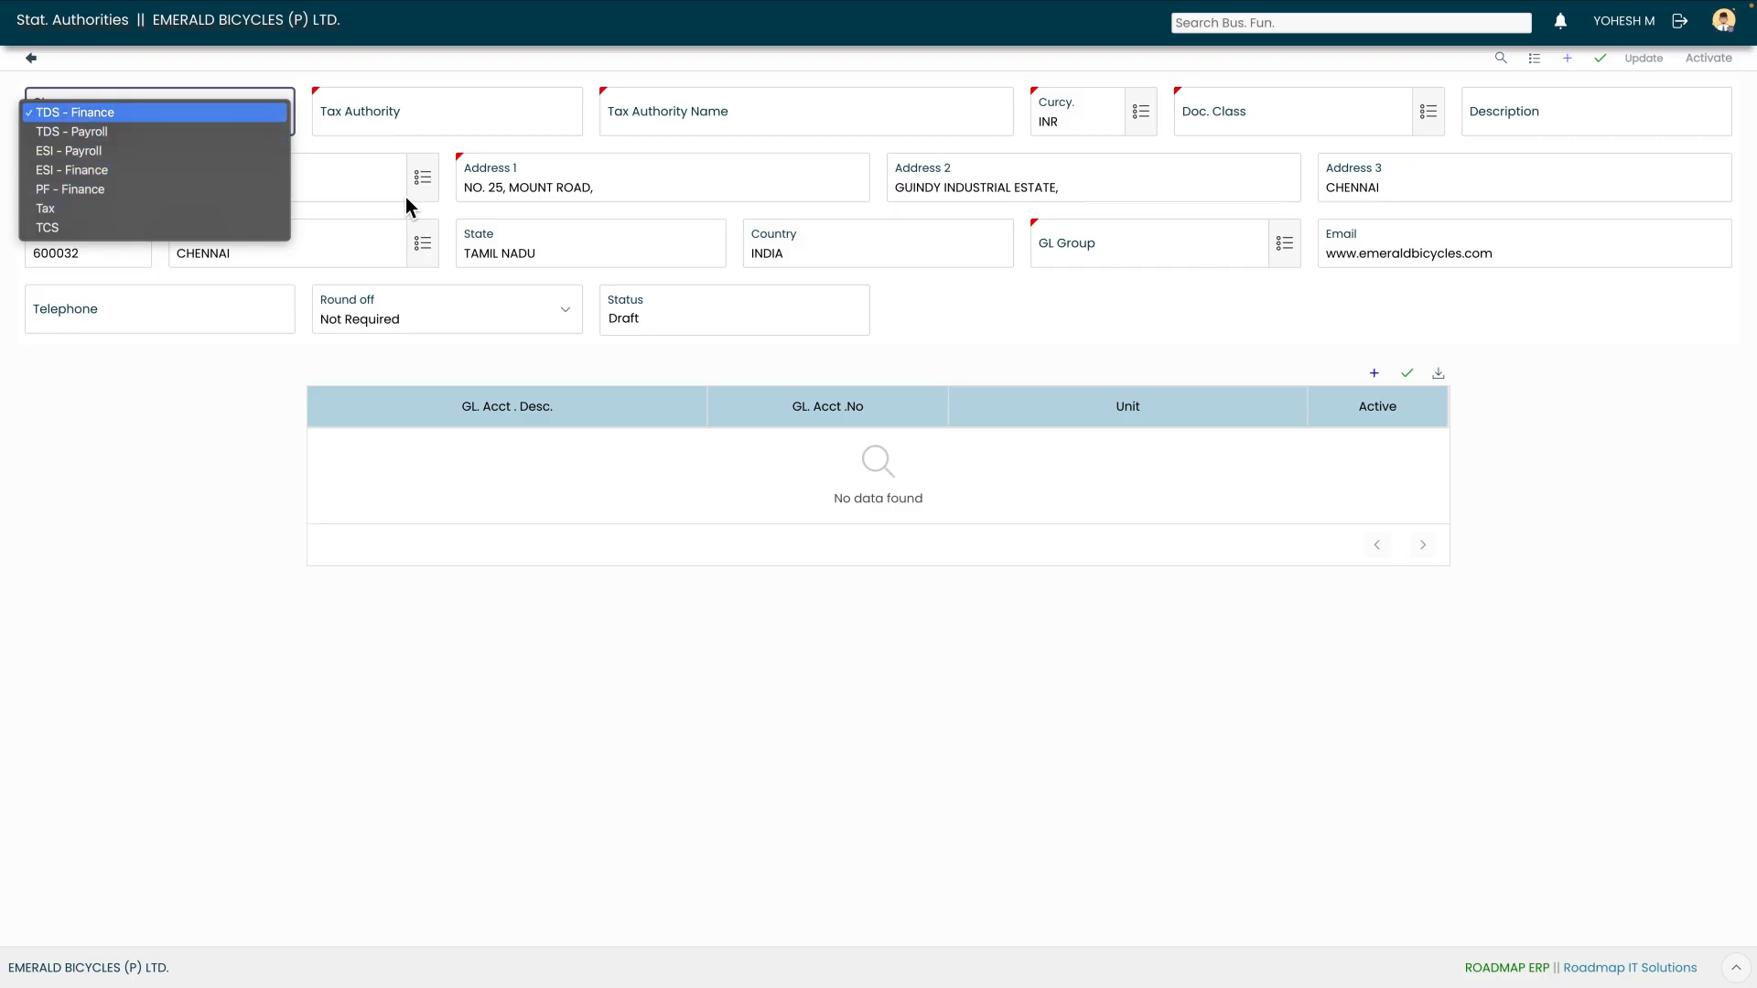
key(Return)
key(Tab)
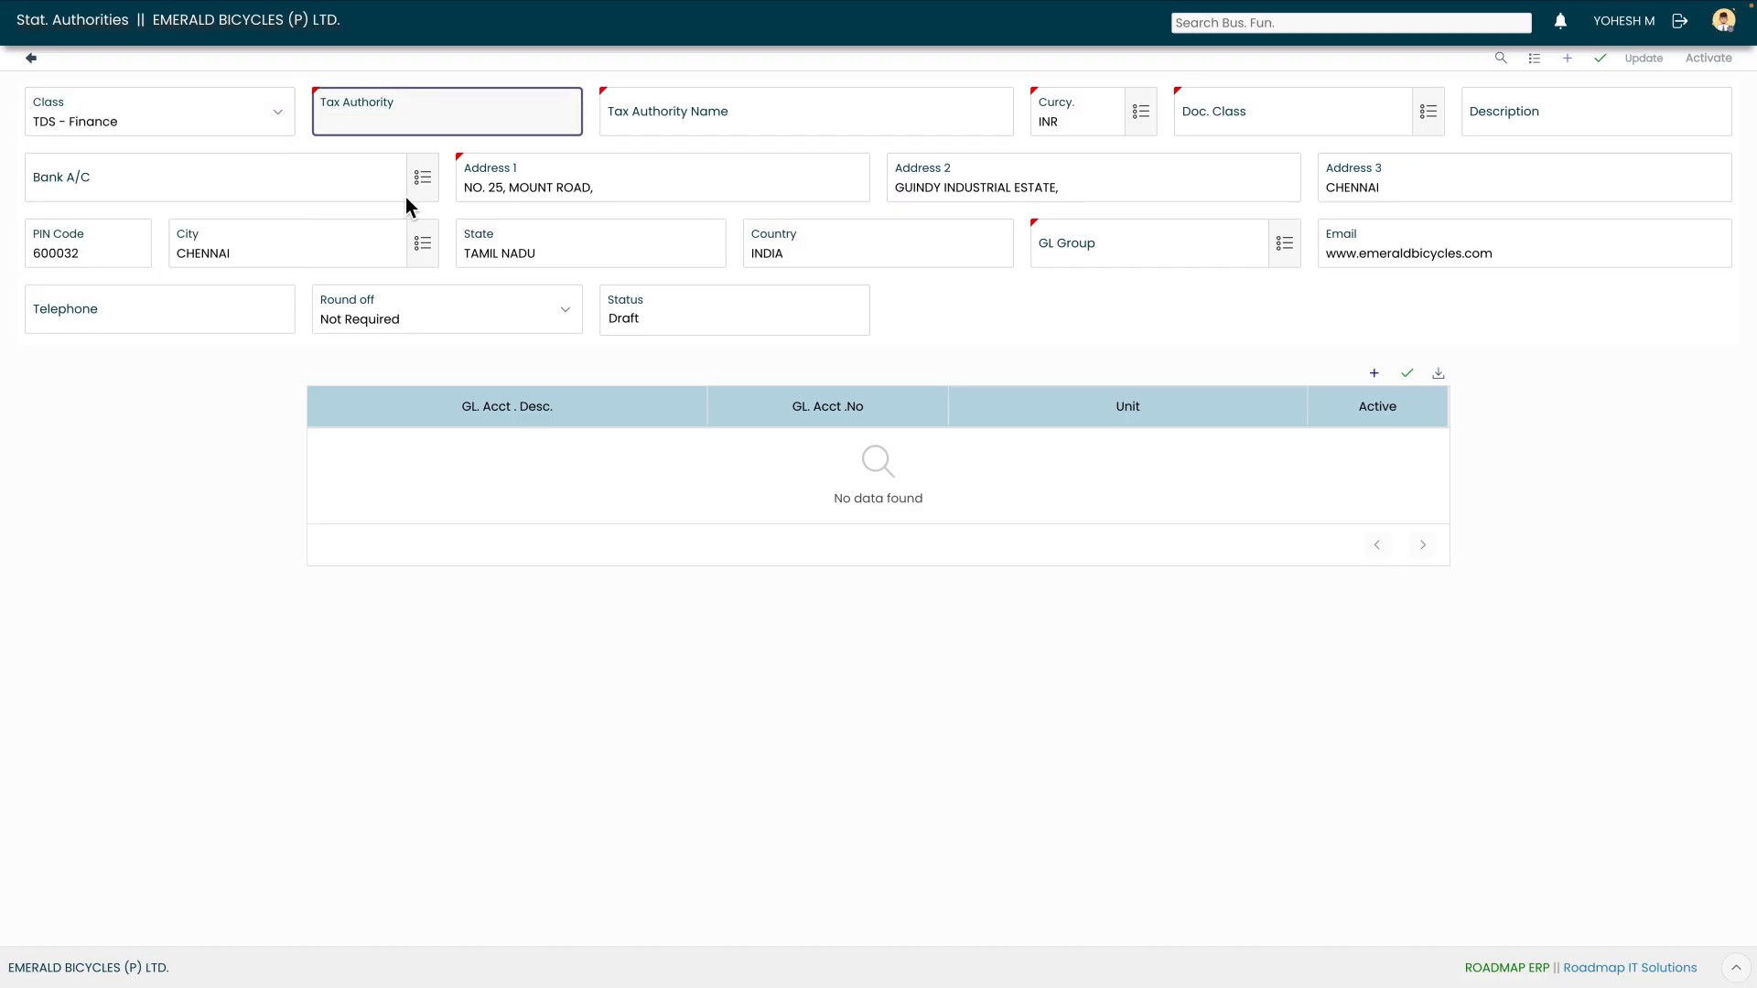
Enter authority code 194Q named 'TDS ON PURCHASE OF GOODS'
text(194Q)
key(Tab)
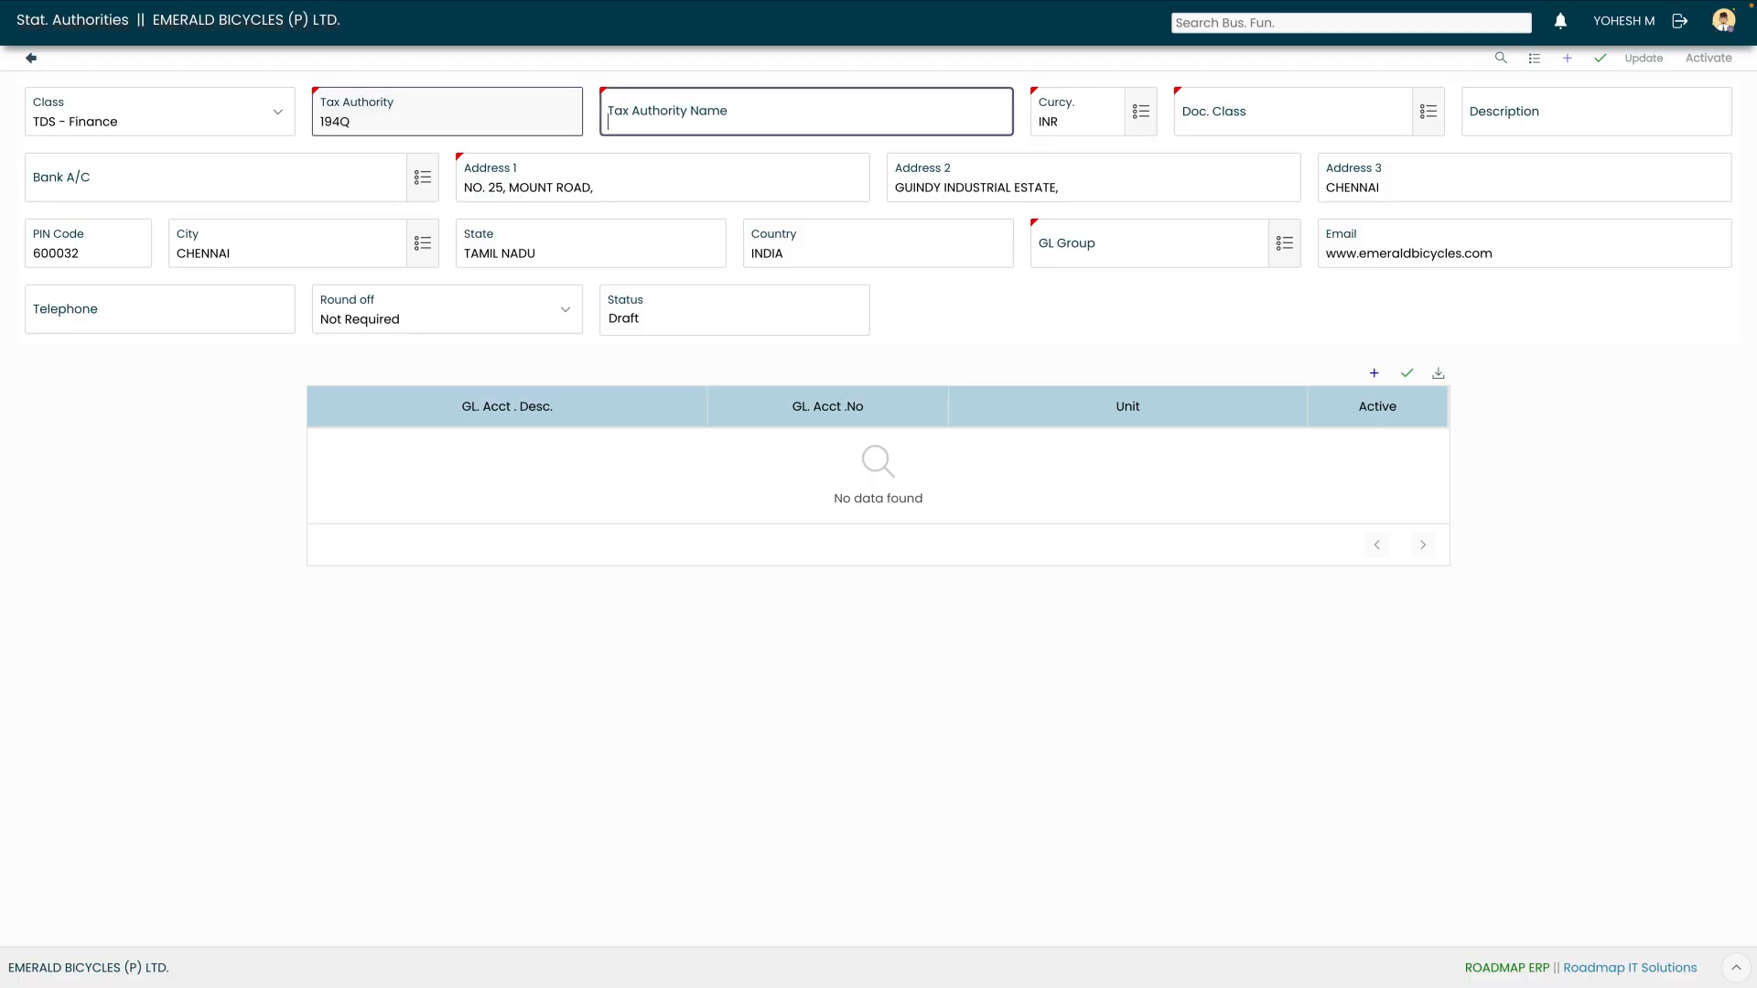
text(TDS ON PUR)
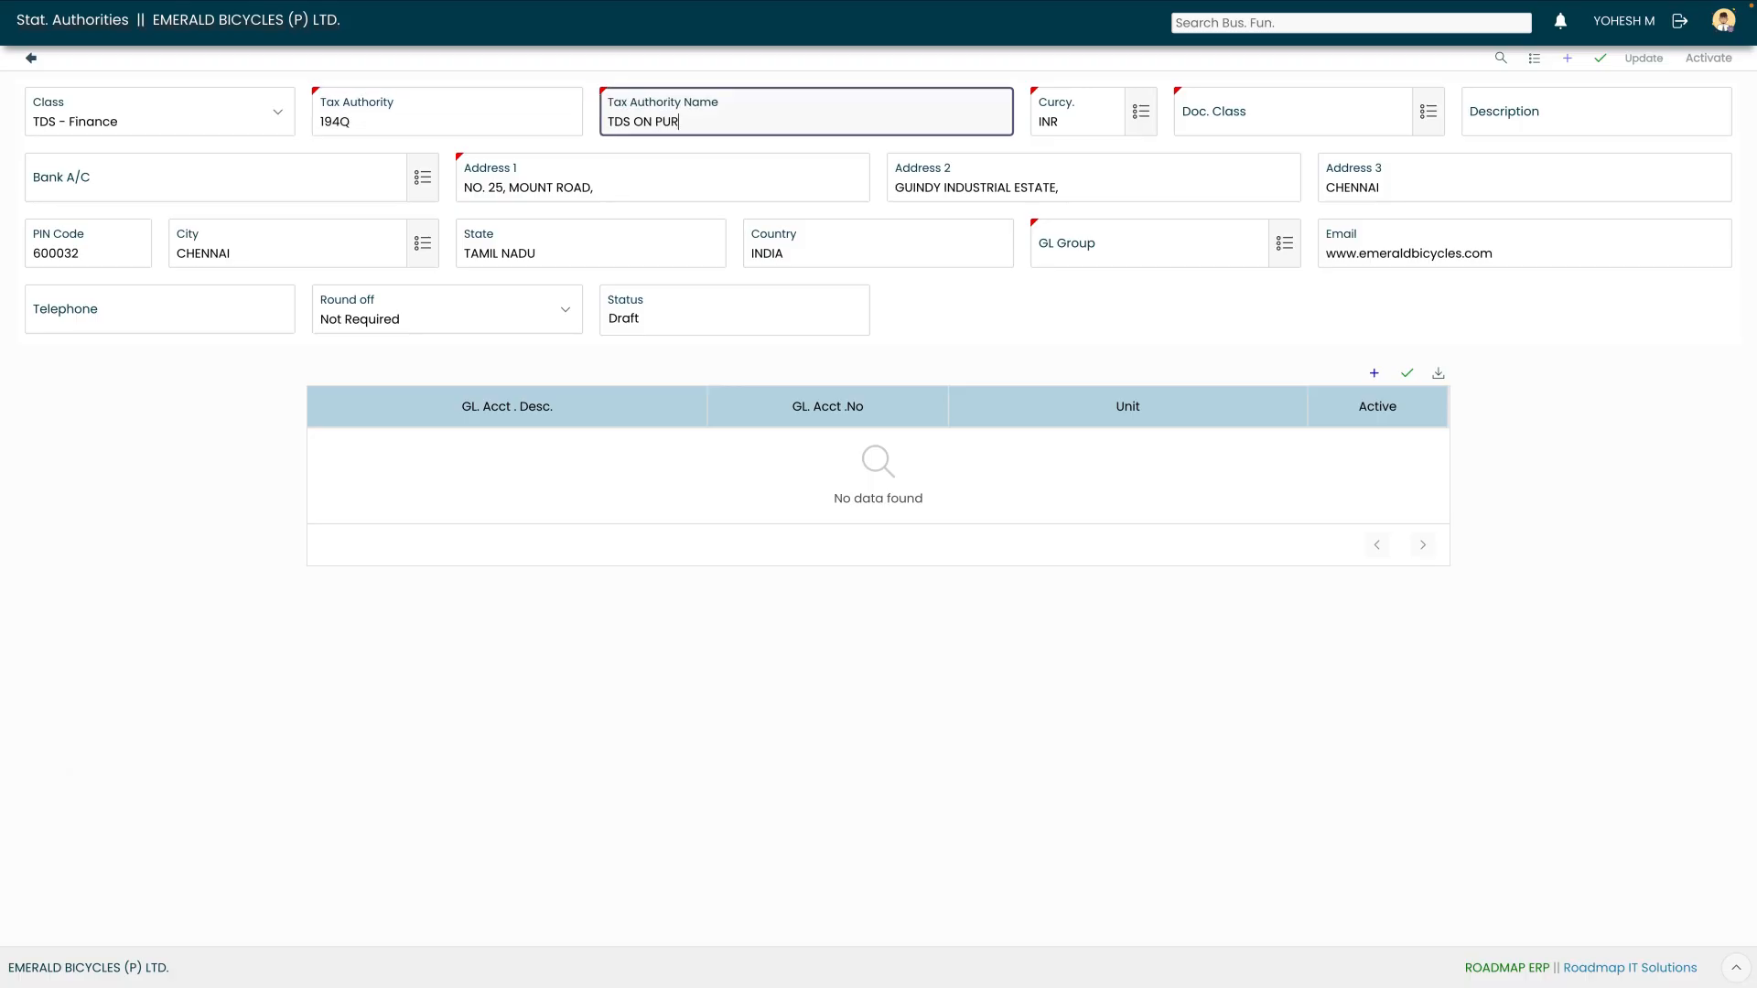
text(CHASE OF GOODS)
key(Tab)
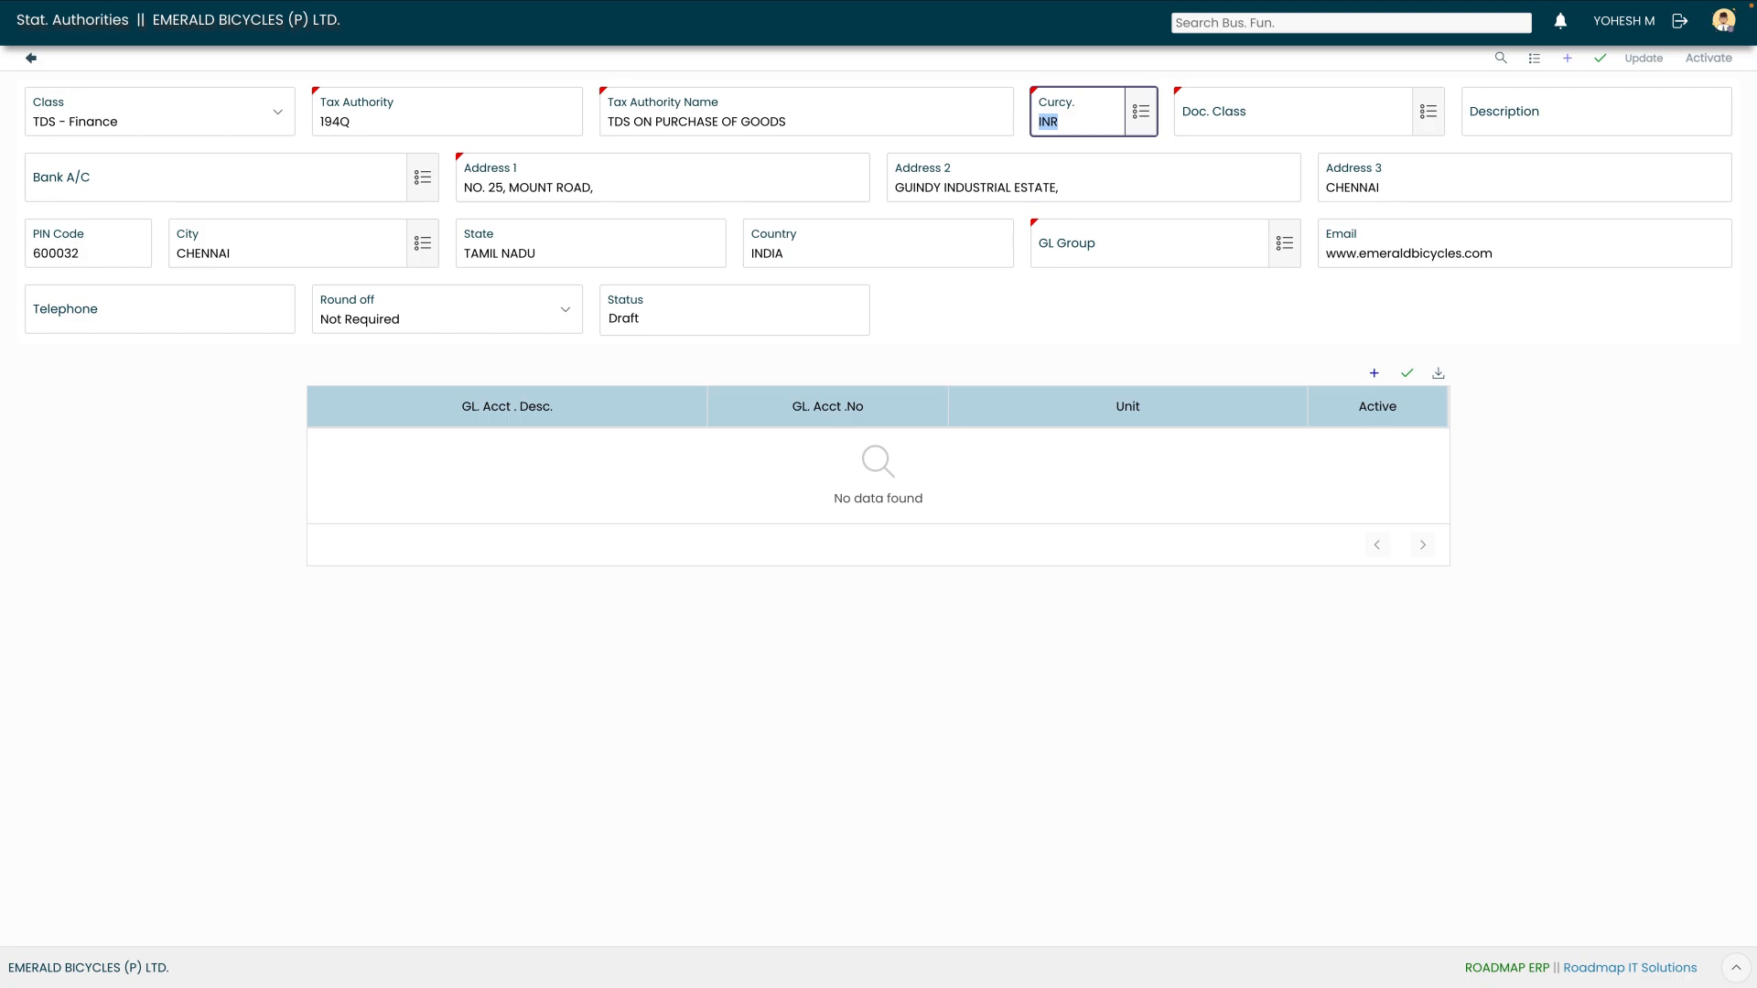
Set the document class to TDS and the bank account to INDIAN BANK C/A
key(Tab)
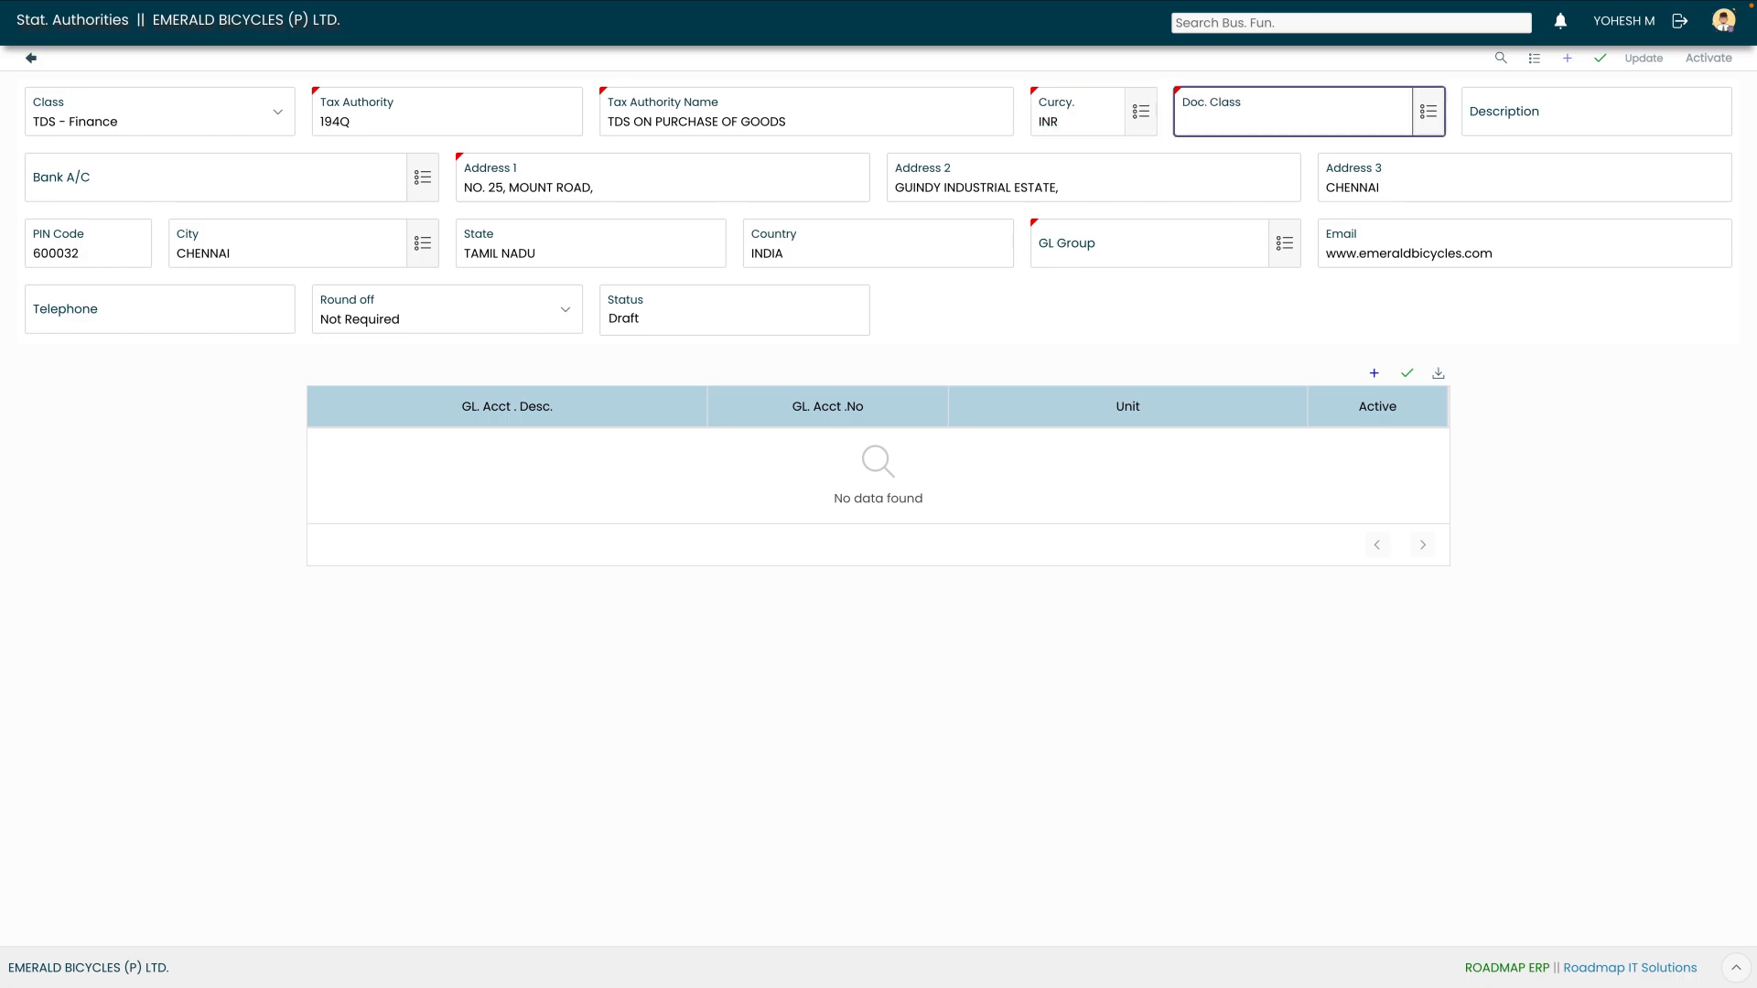
click(1427, 114)
text(tds)
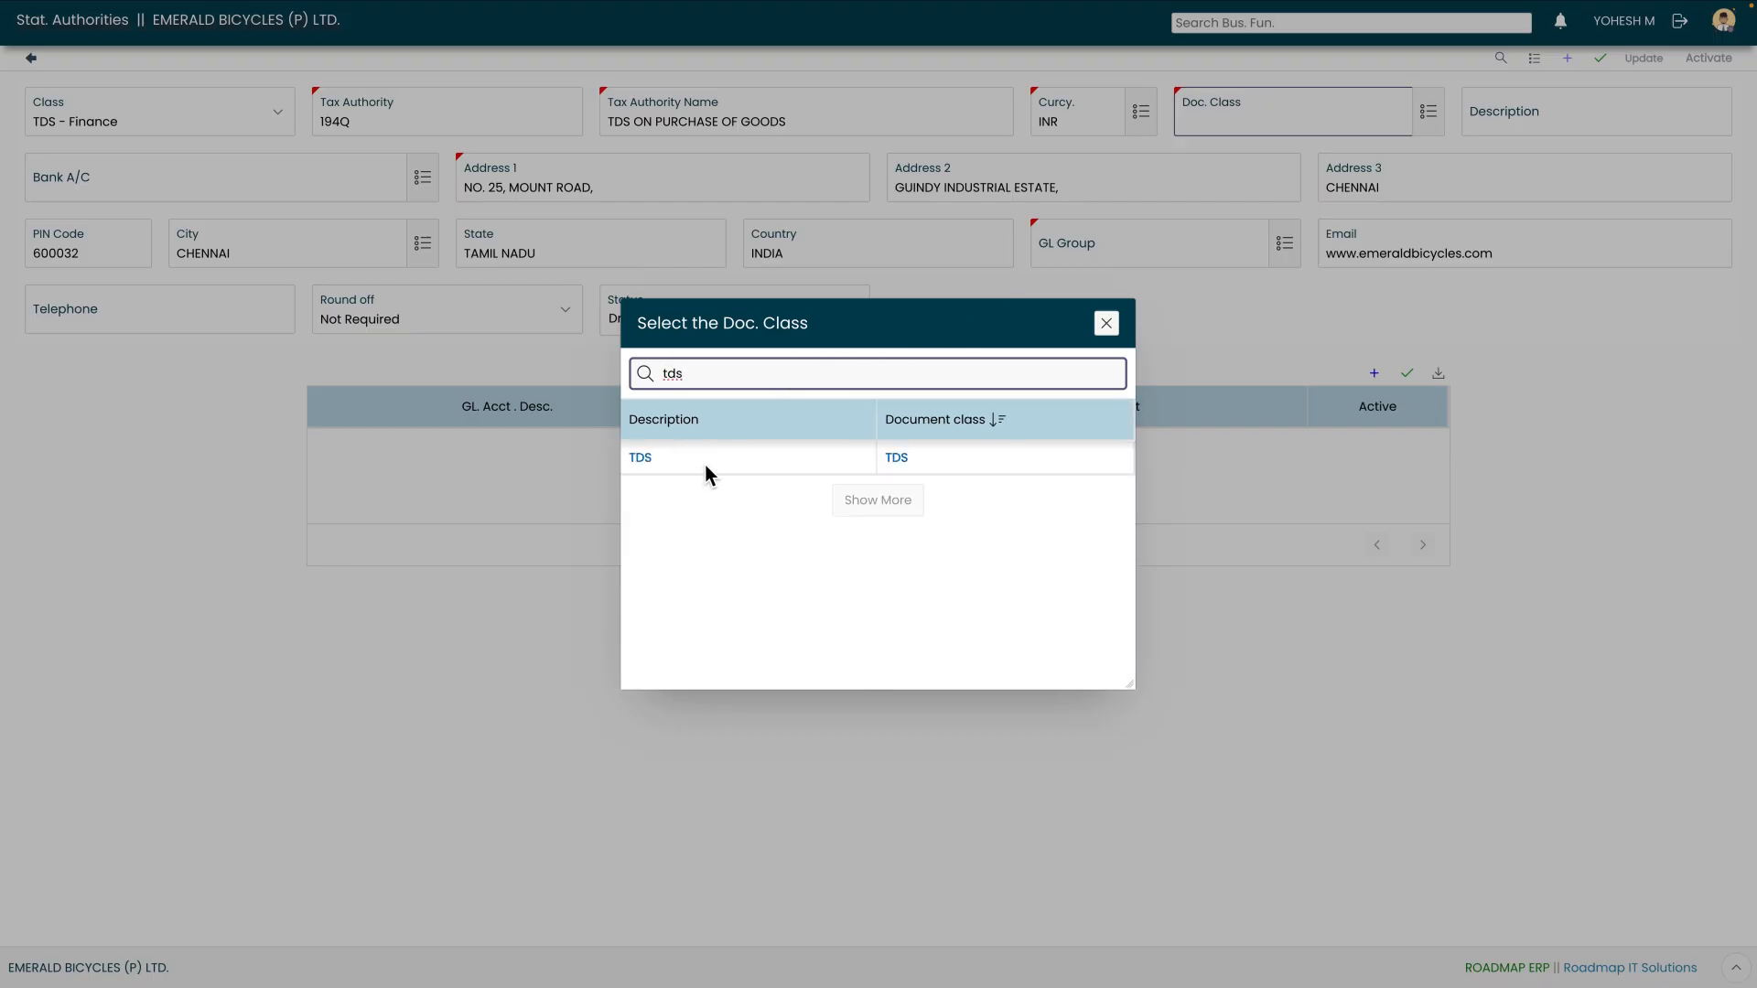
click(706, 465)
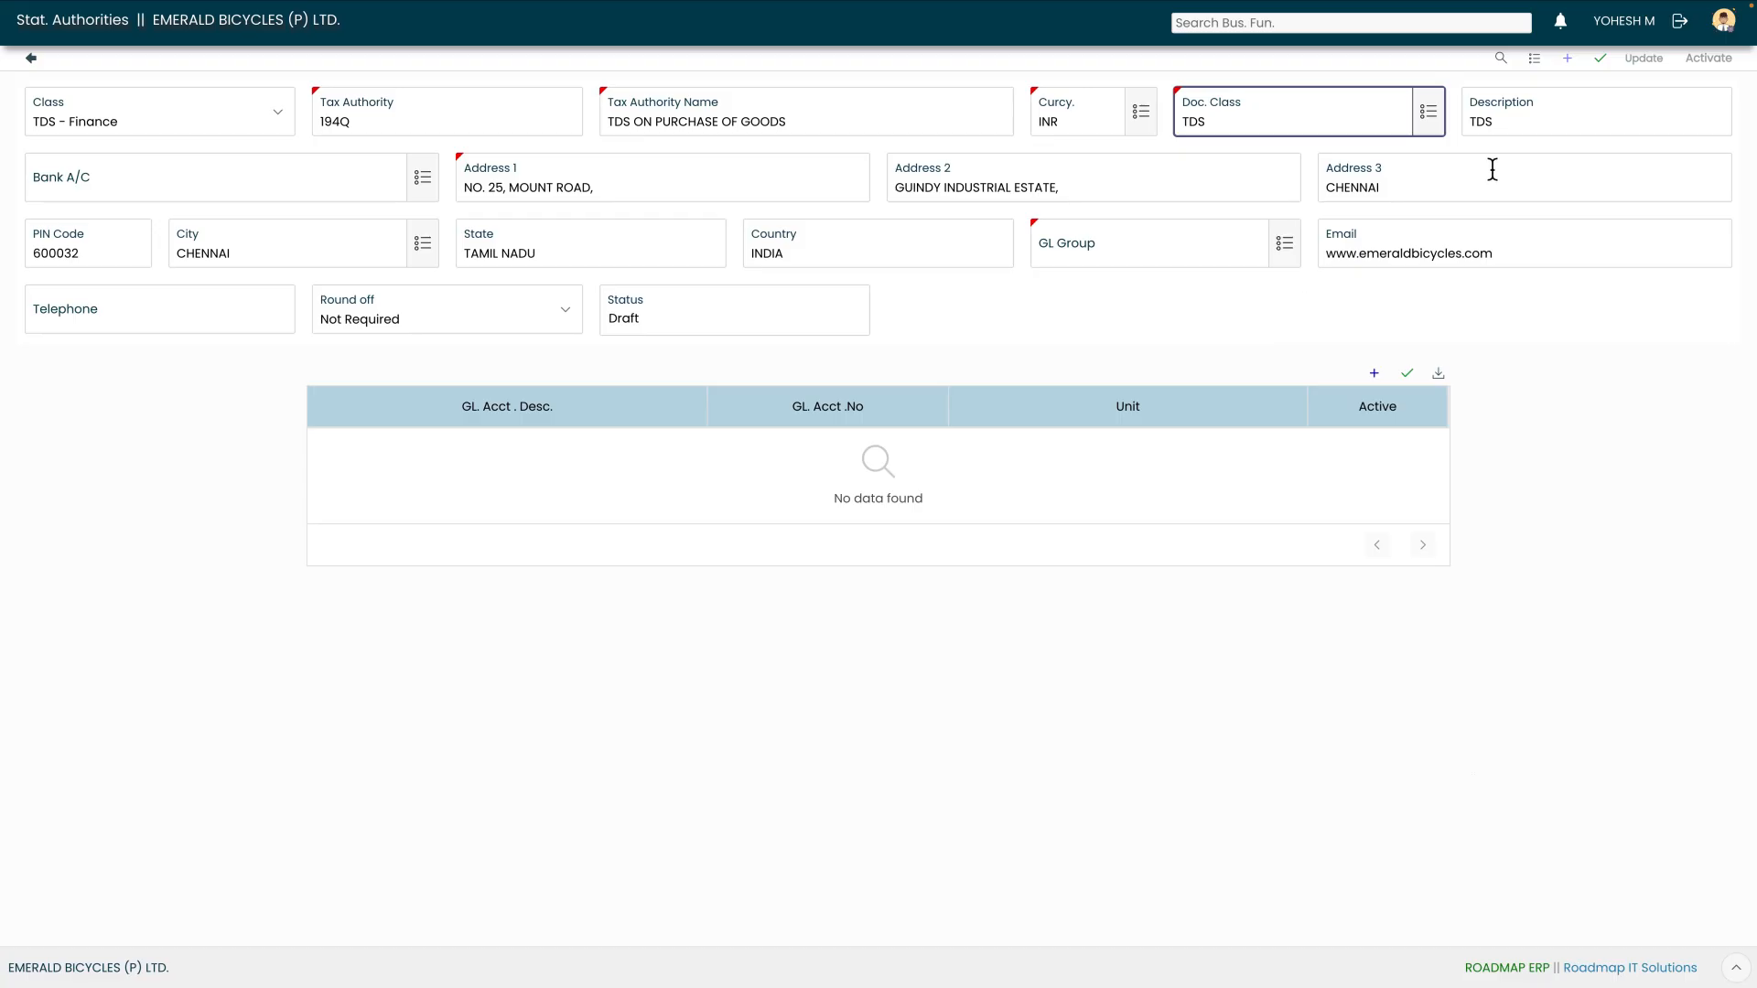
click(355, 197)
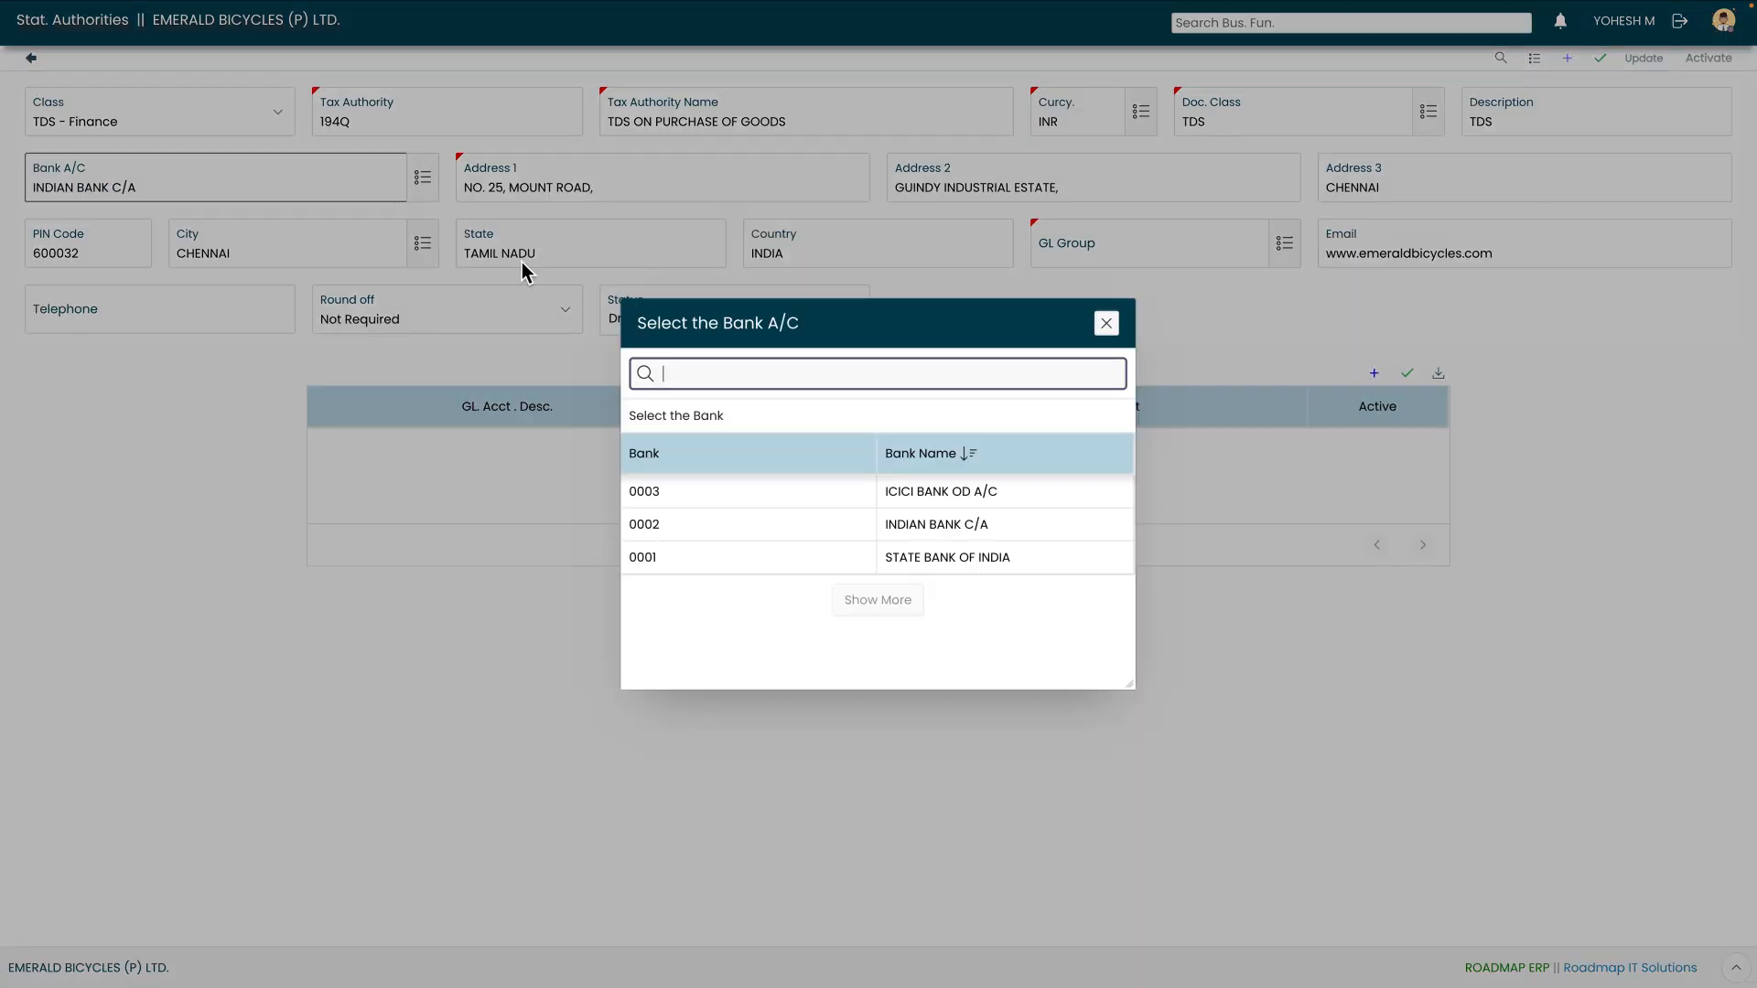
click(796, 524)
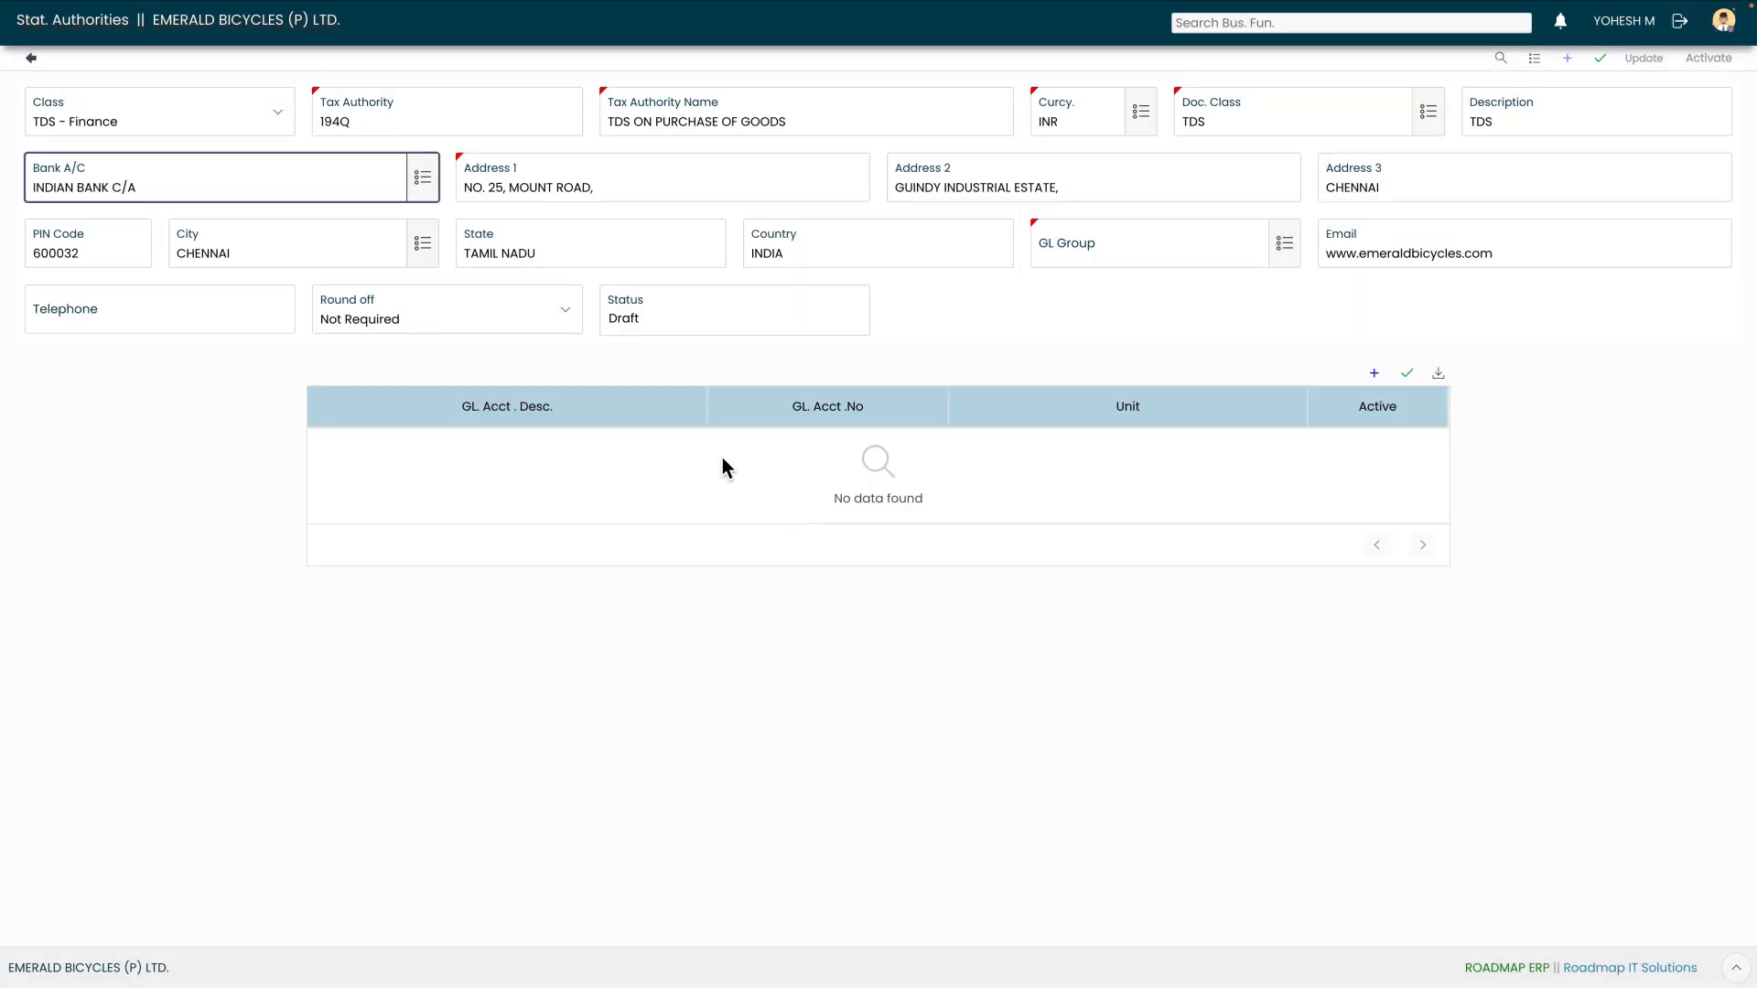
Skip the address fields and set the GL group to TAX DEDUCTED AT SOURCE
key(Tab)
key(Tab)
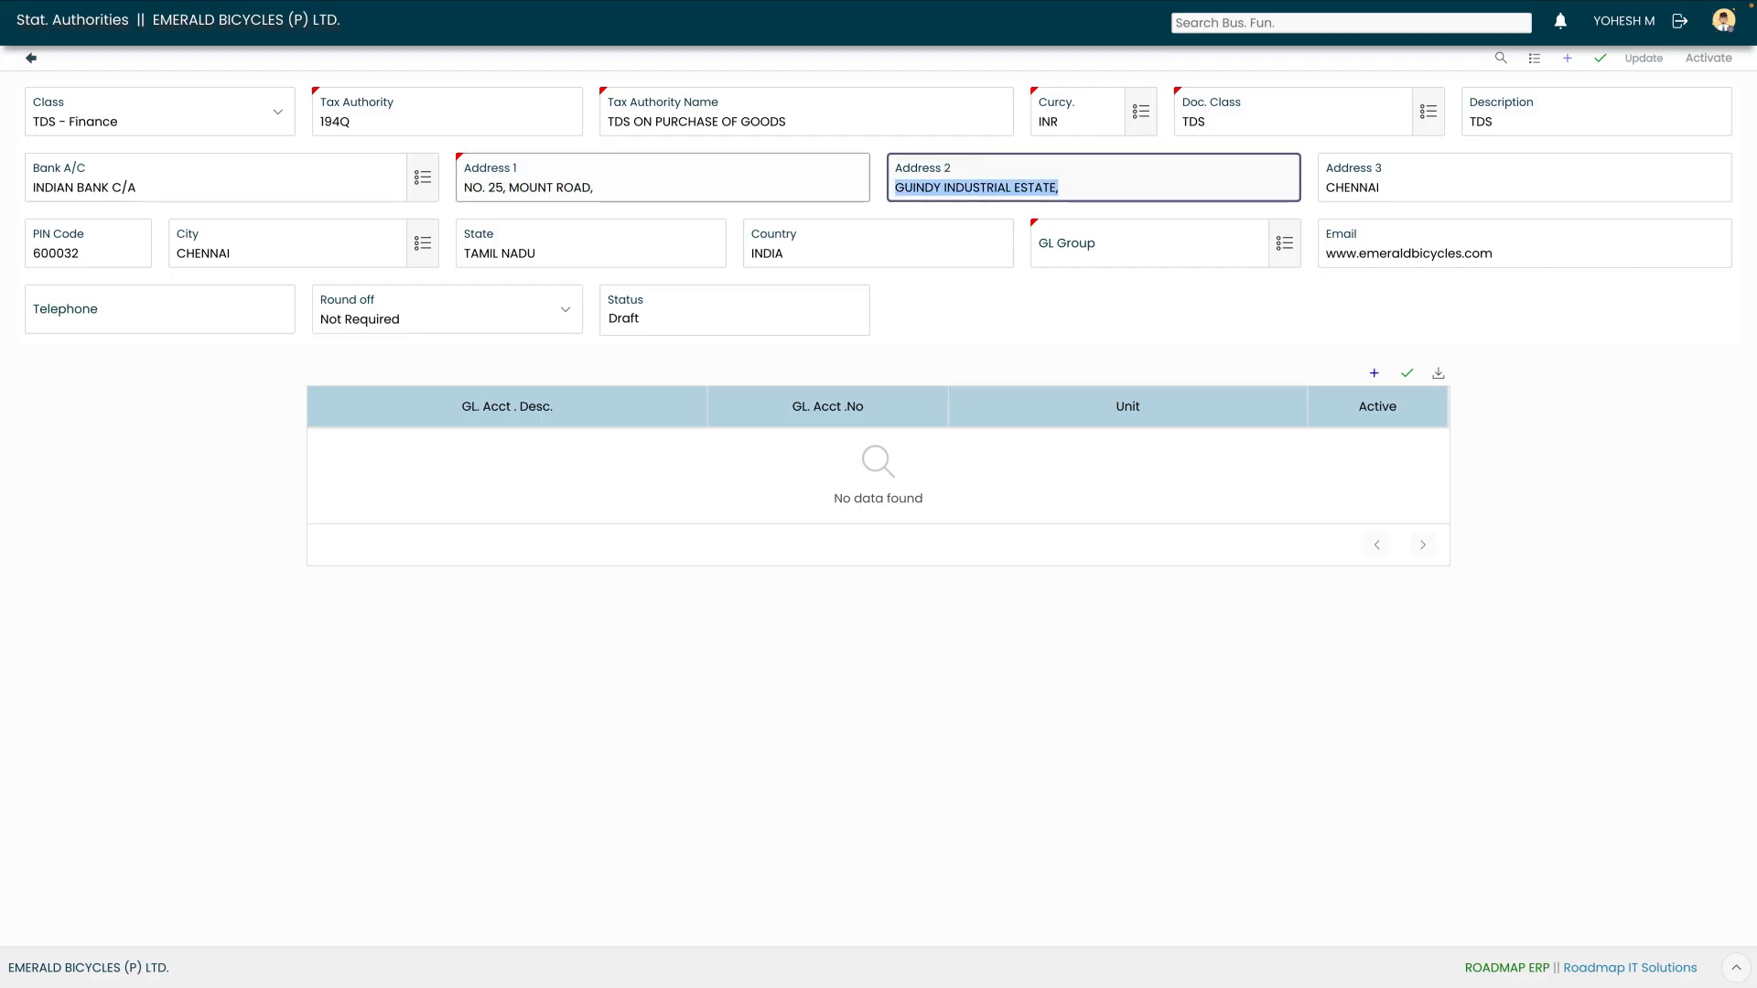
key(Tab)
key(Tab)
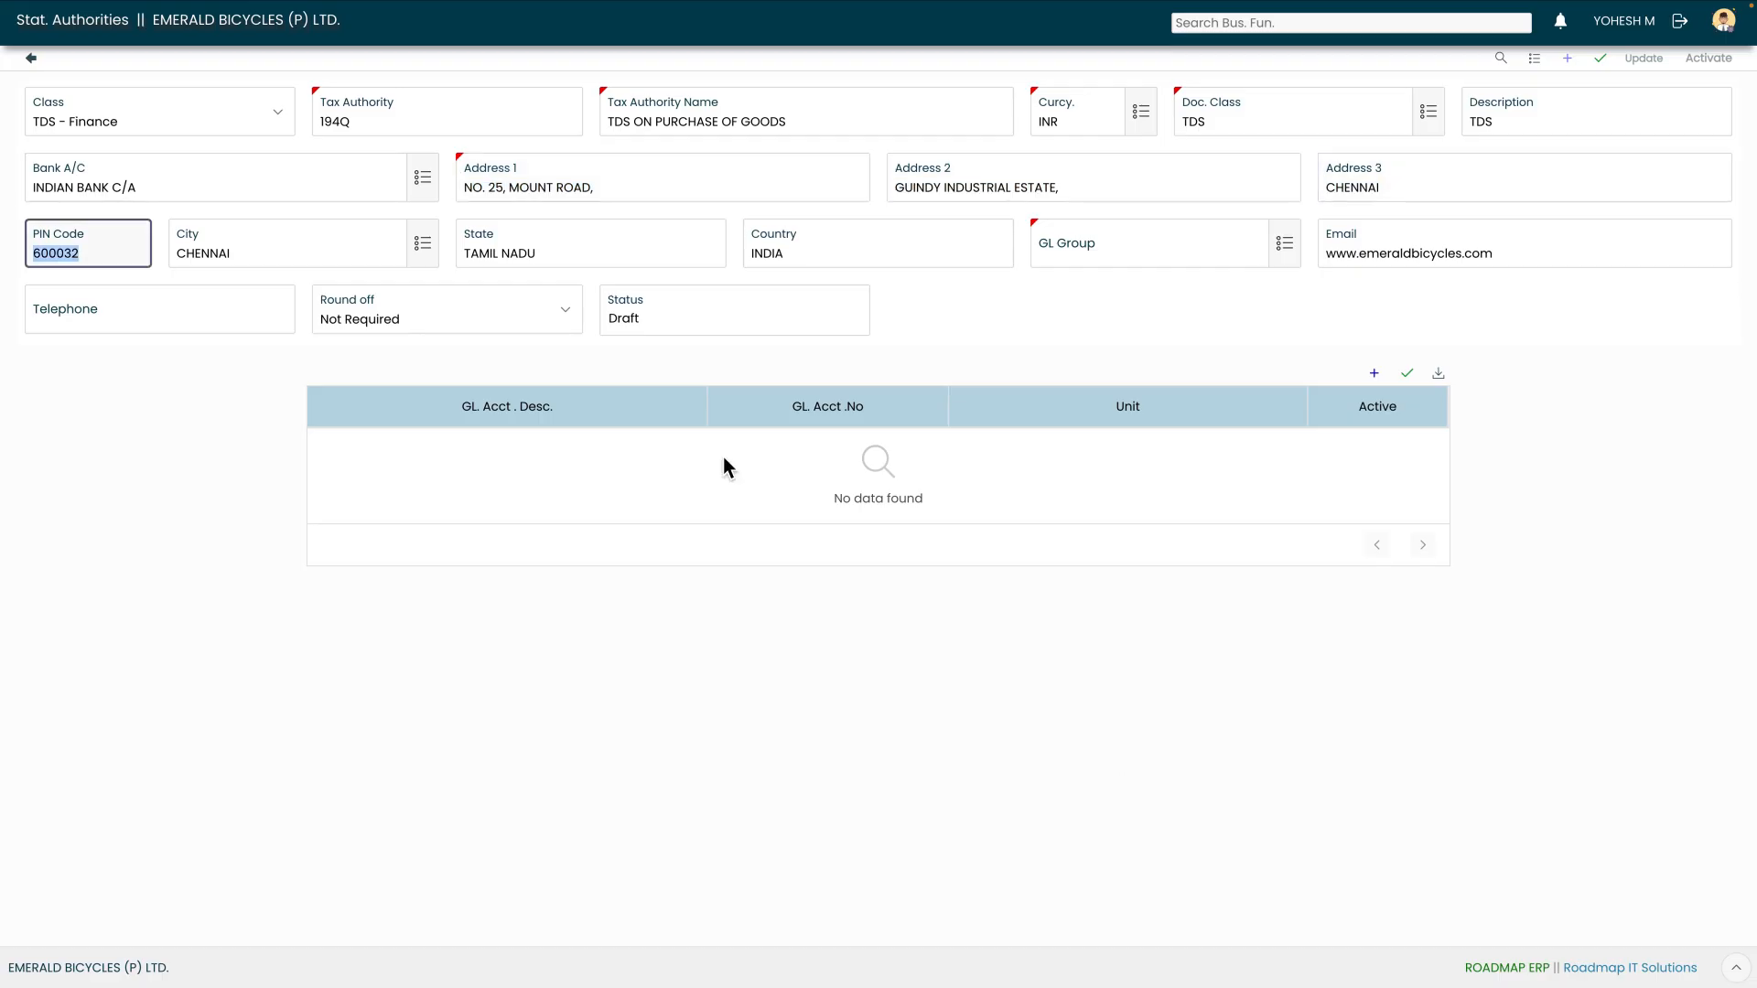
key(Tab)
key(Tab)
key(Tab)
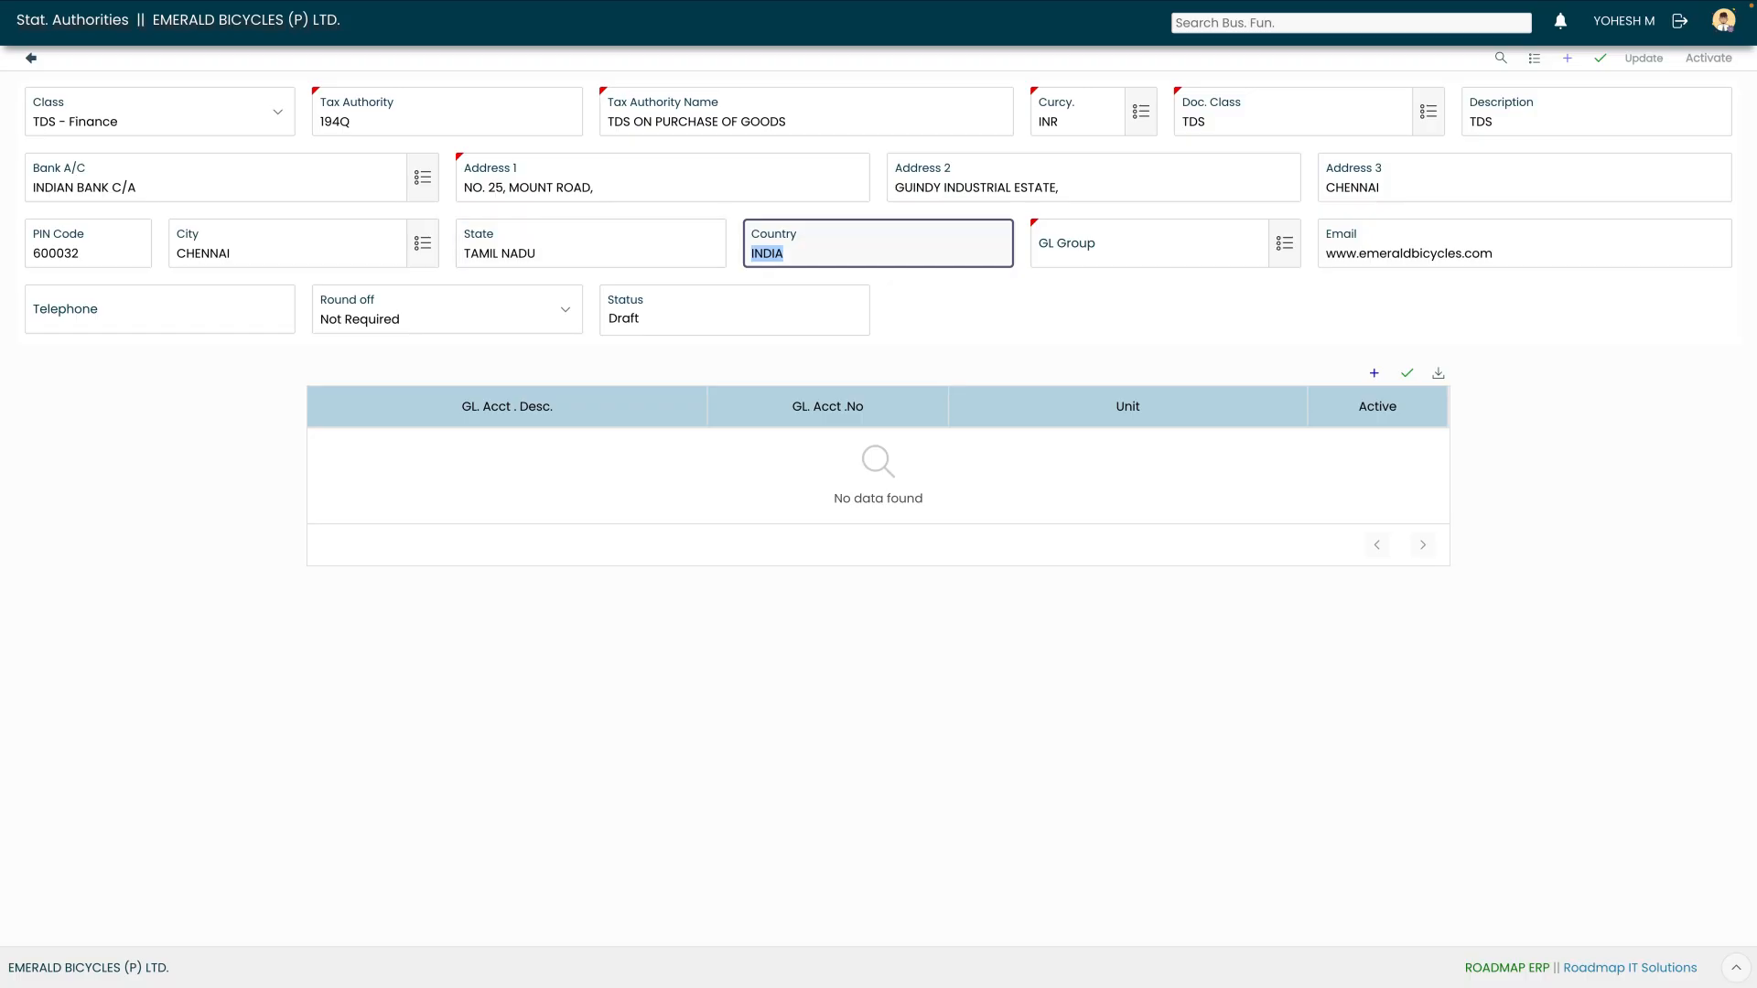
key(Tab)
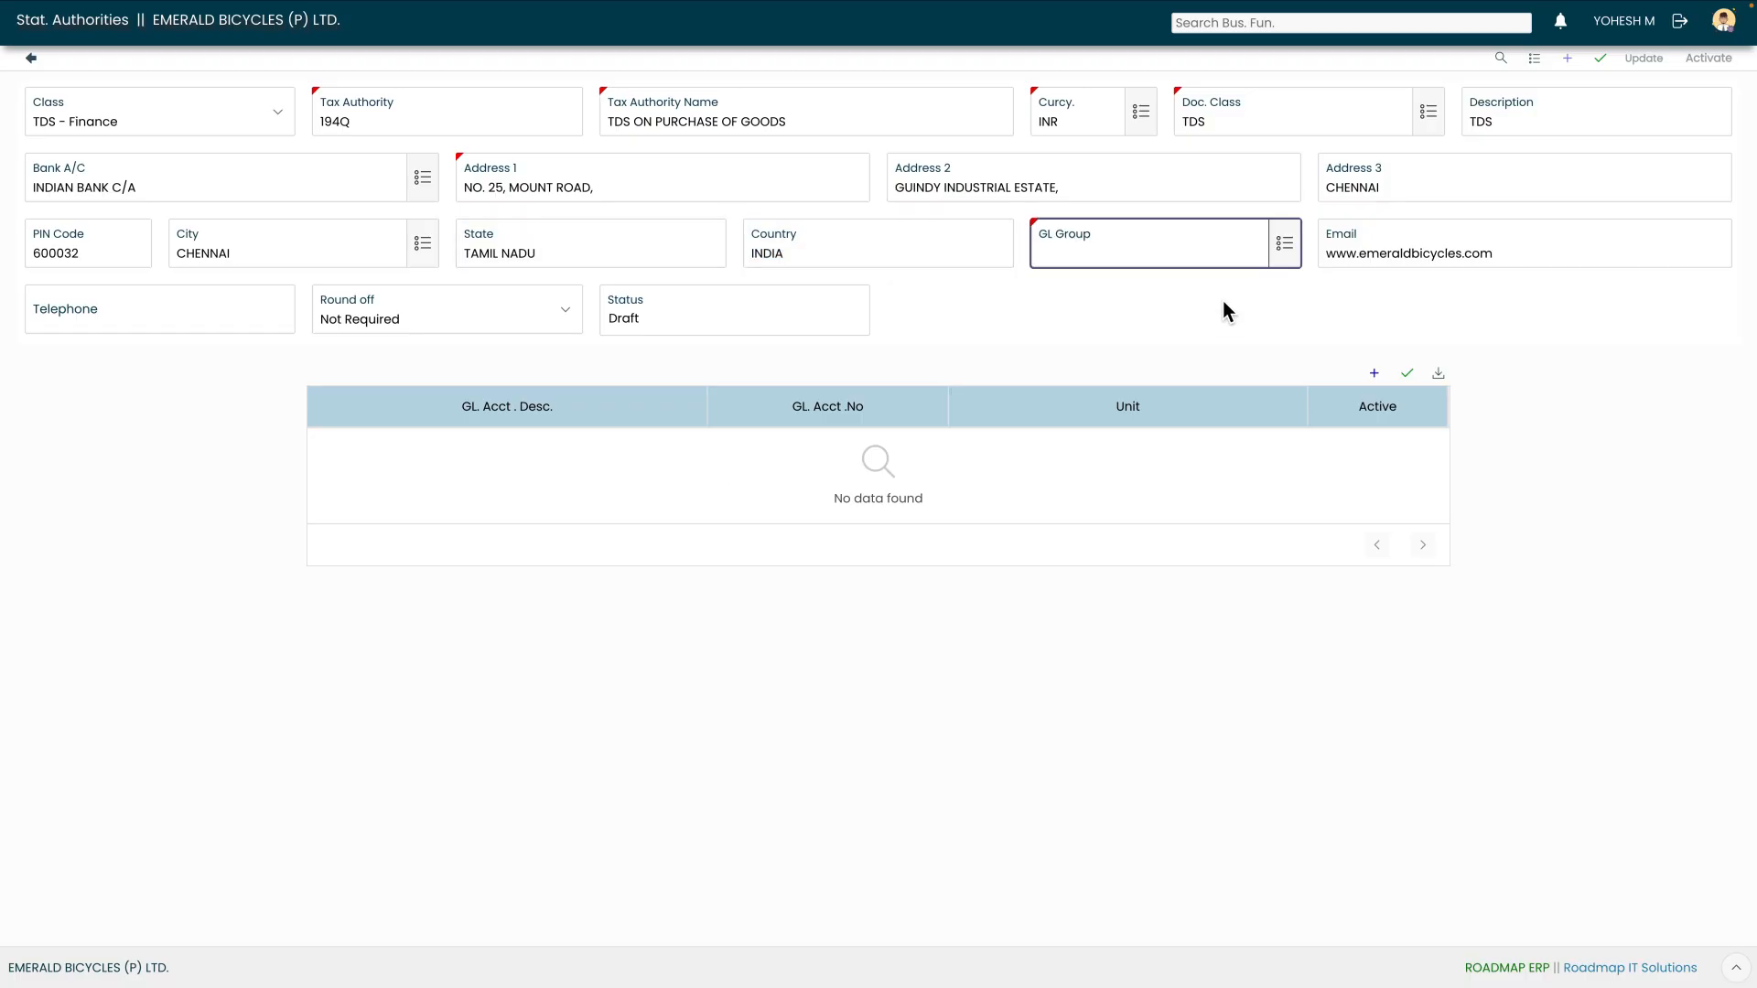
click(1291, 241)
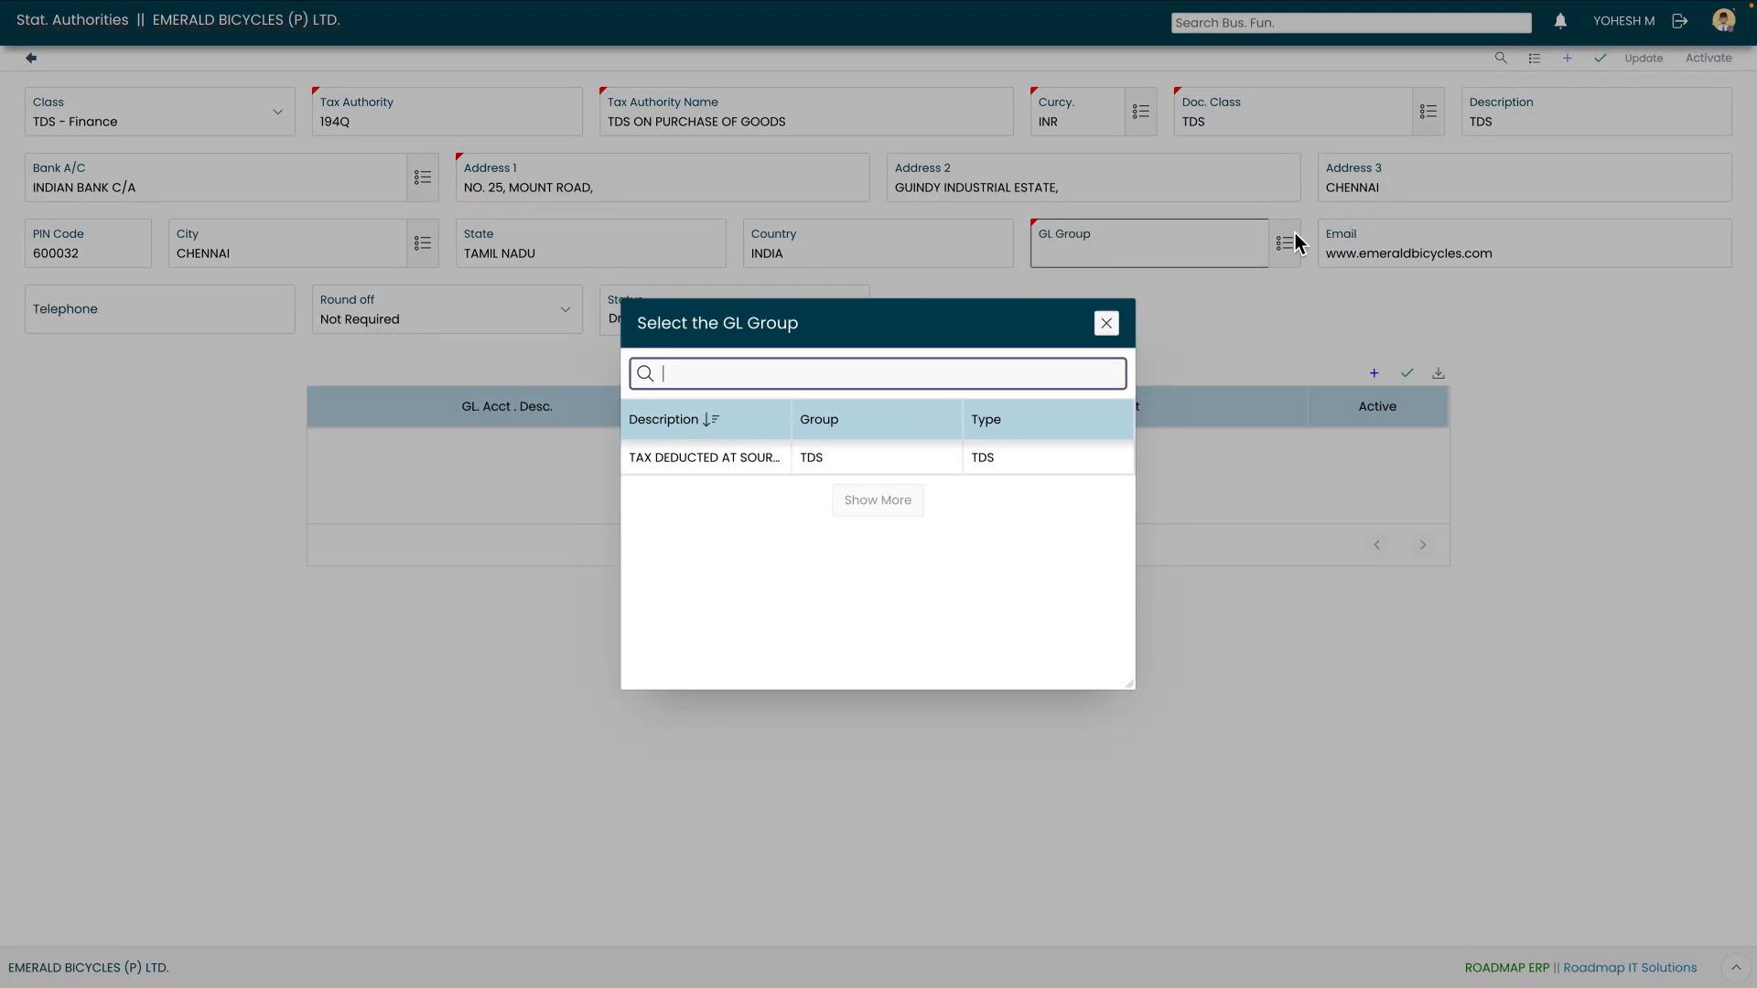
click(869, 452)
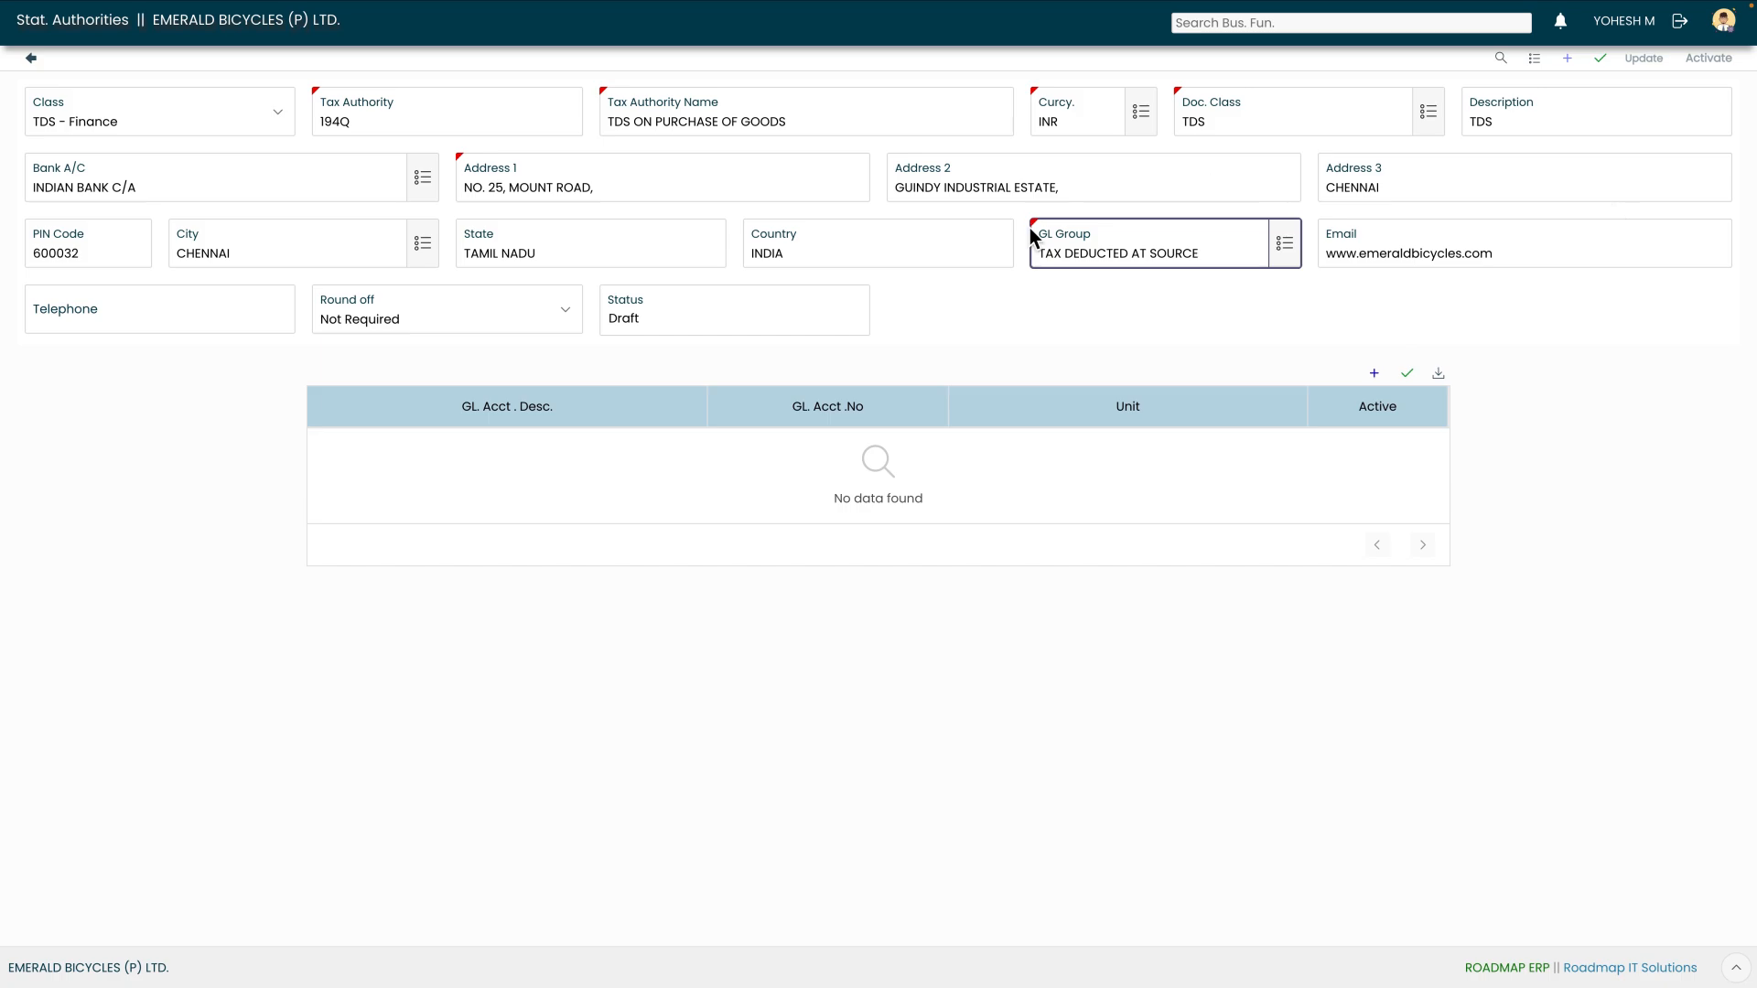
click(541, 327)
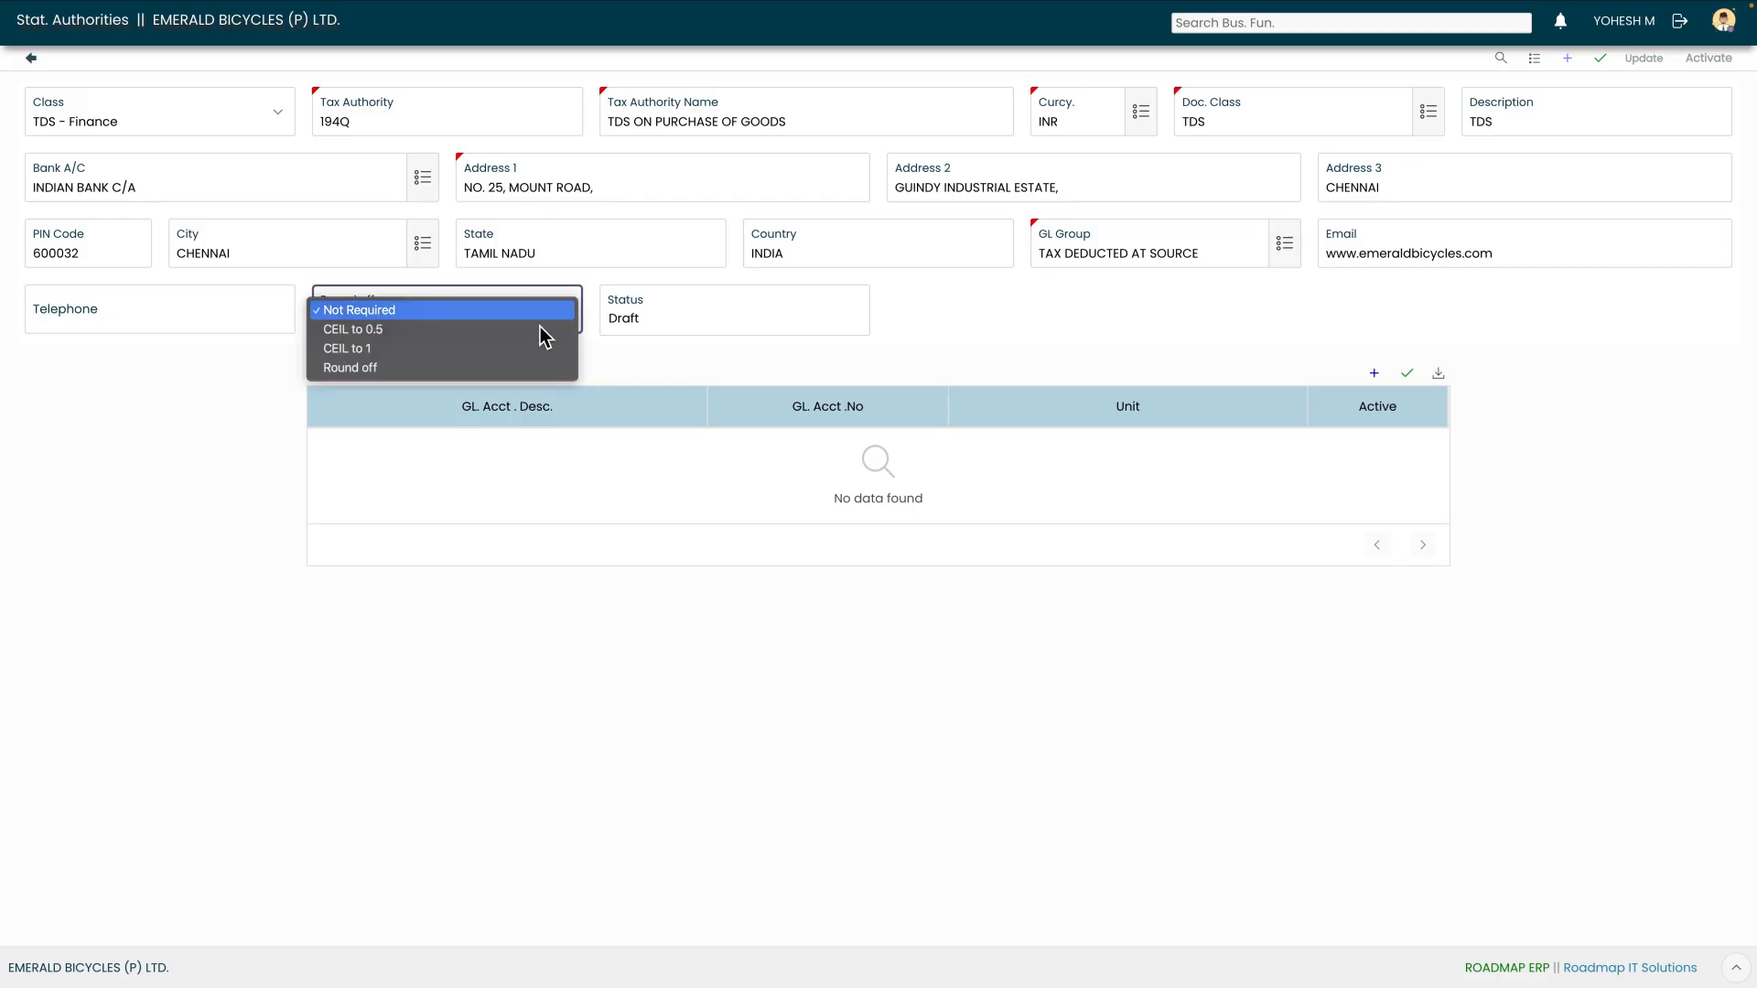
Change authority 194Q's rounding from Not Required to Round off
key(Down)
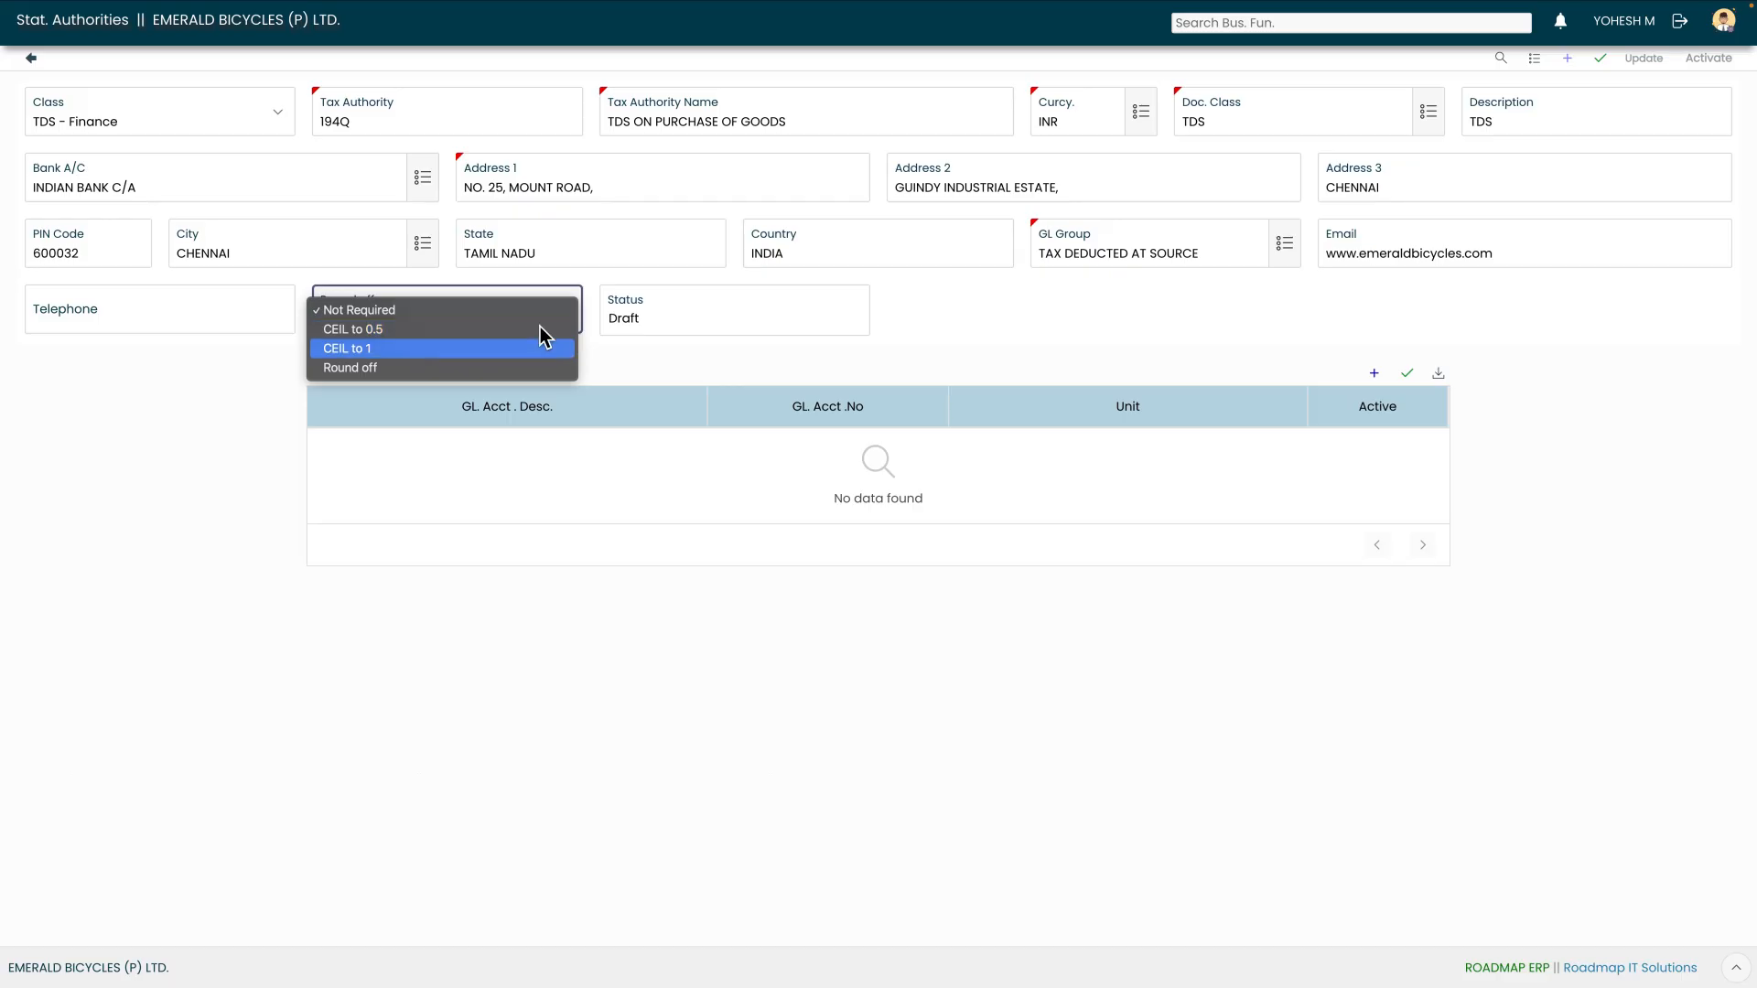
key(Down)
key(Up)
key(Up)
key(Up)
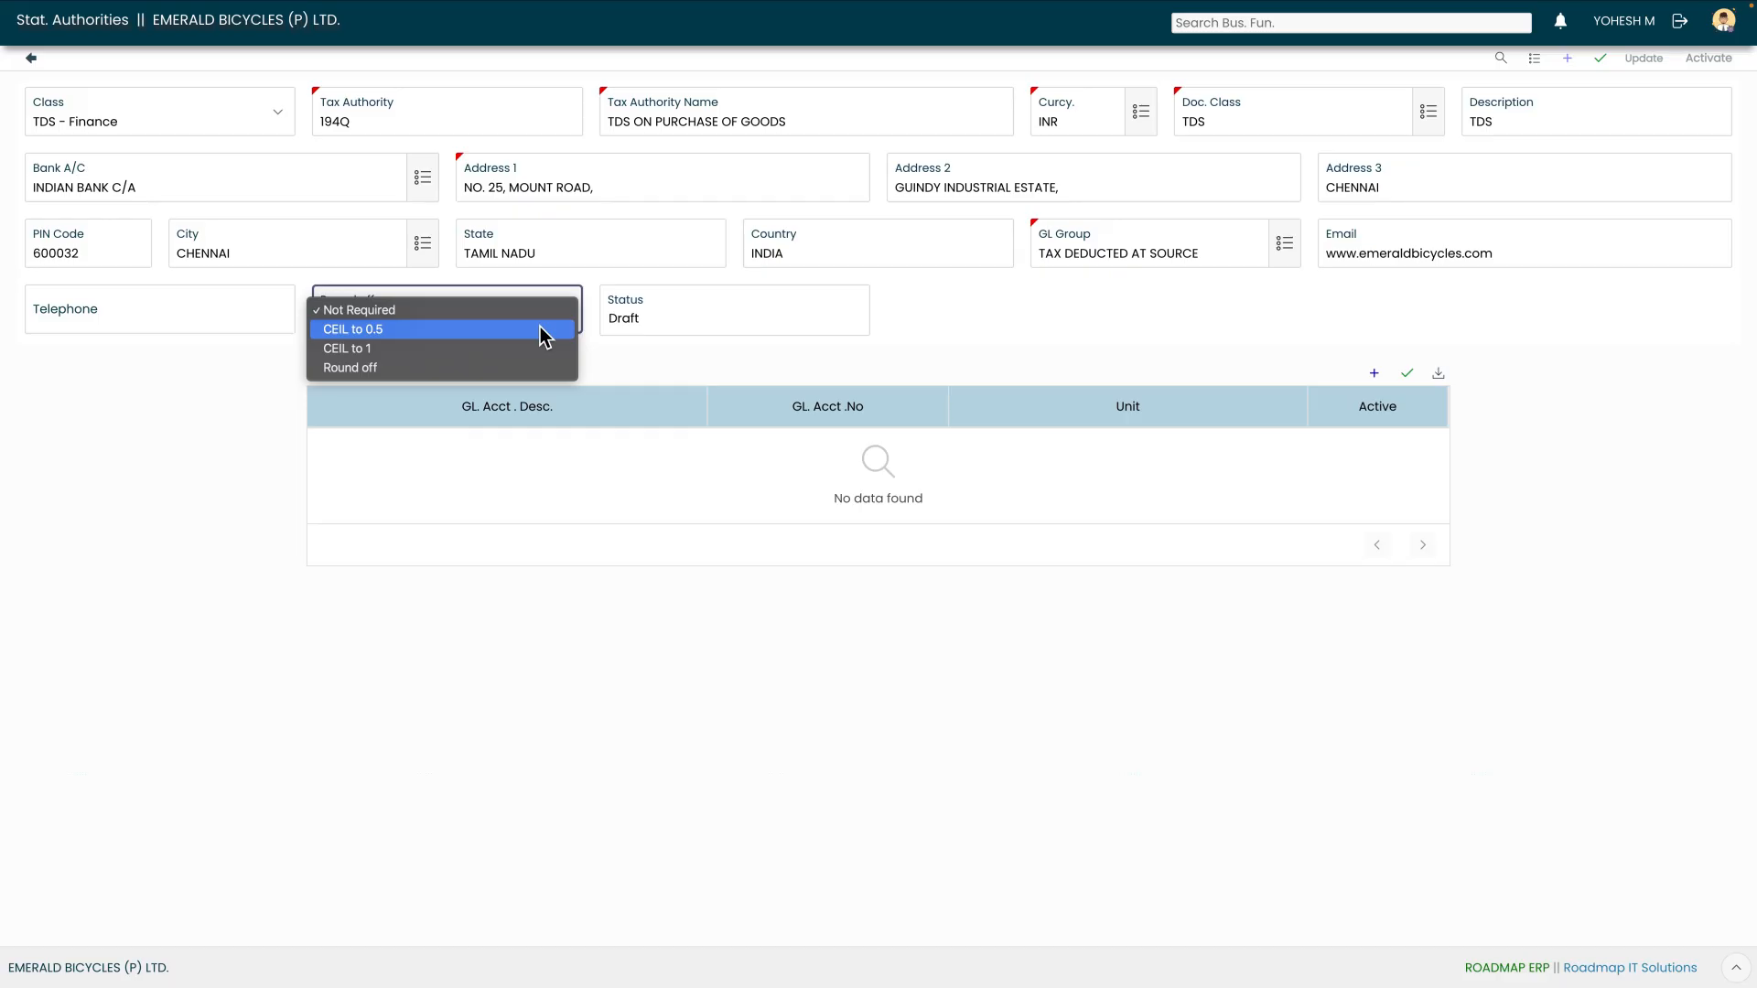
key(Down)
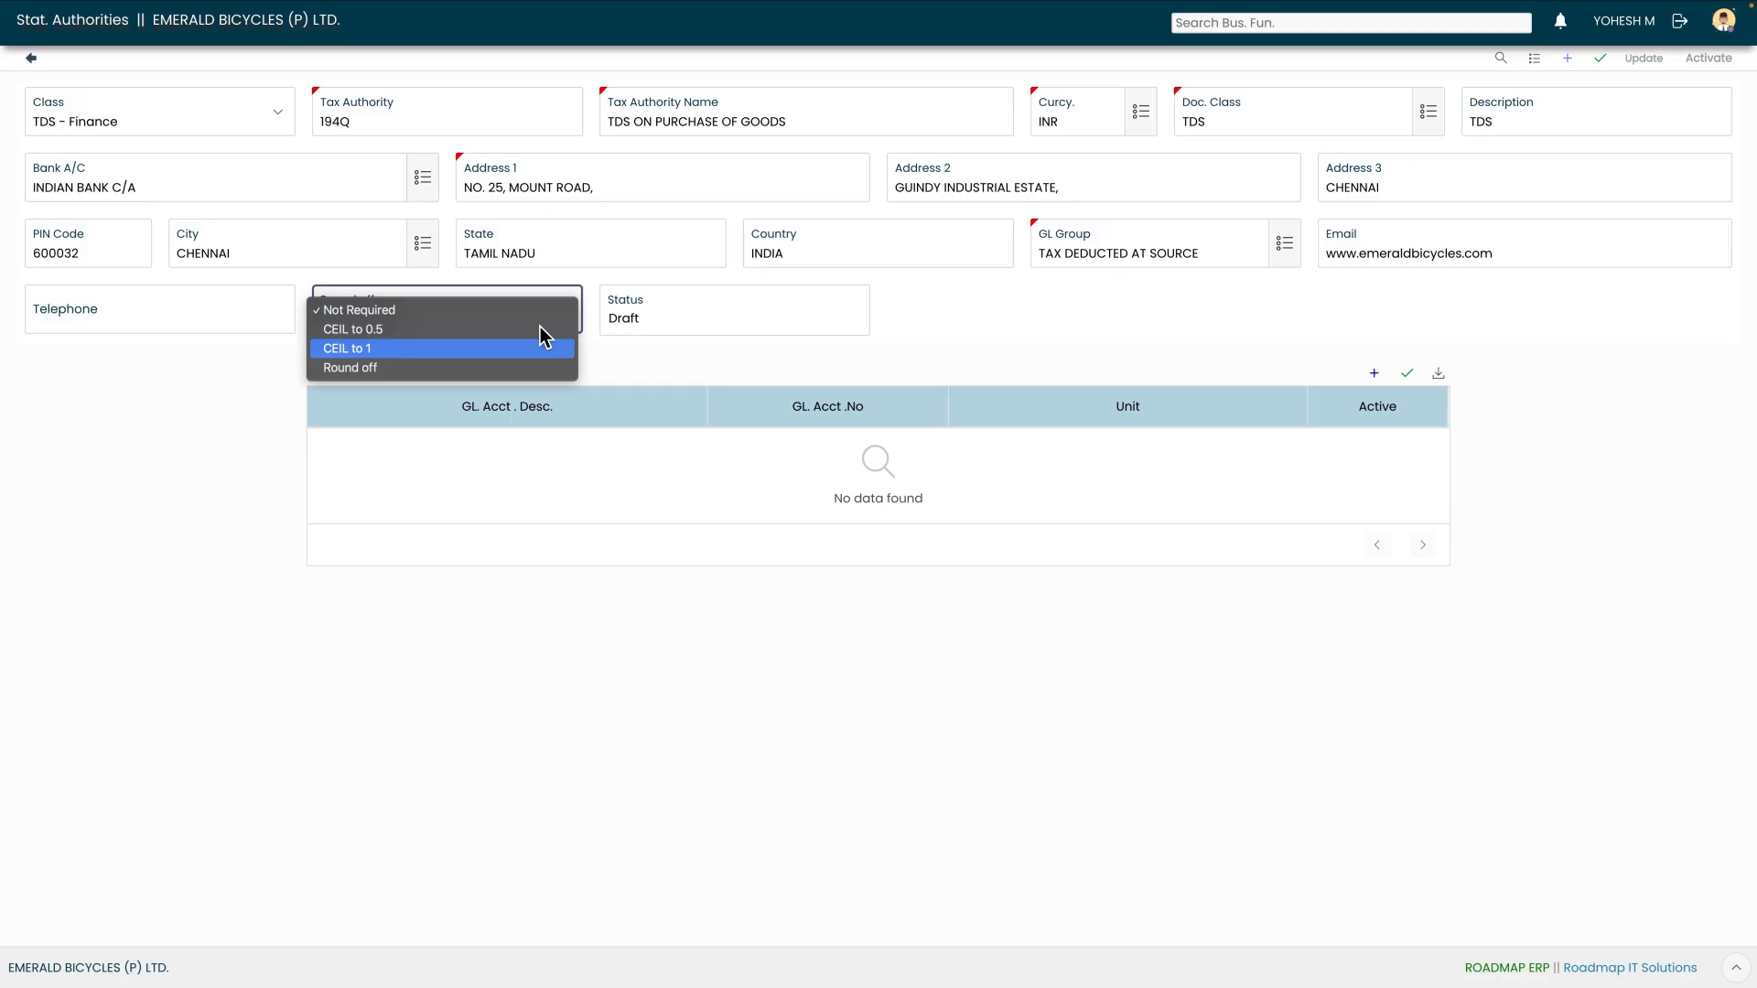
key(Down)
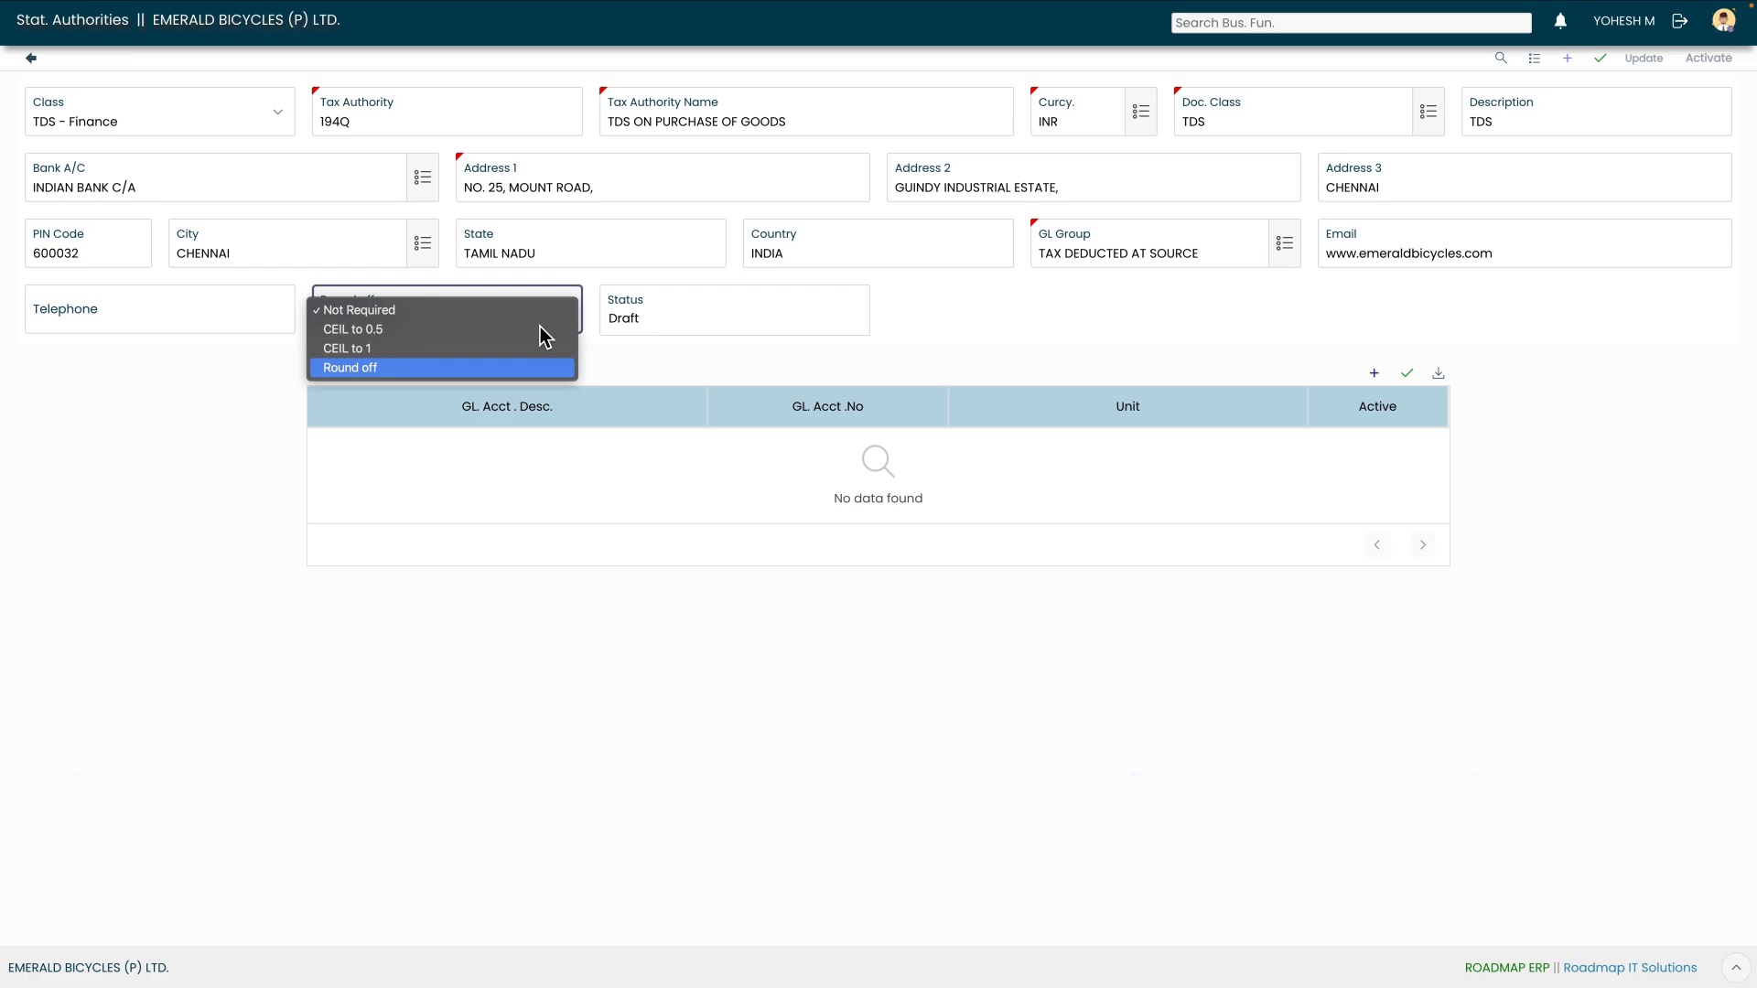
key(Return)
key(Tab)
Save authority 194Q, activate it, and return to the authority search
click(1601, 61)
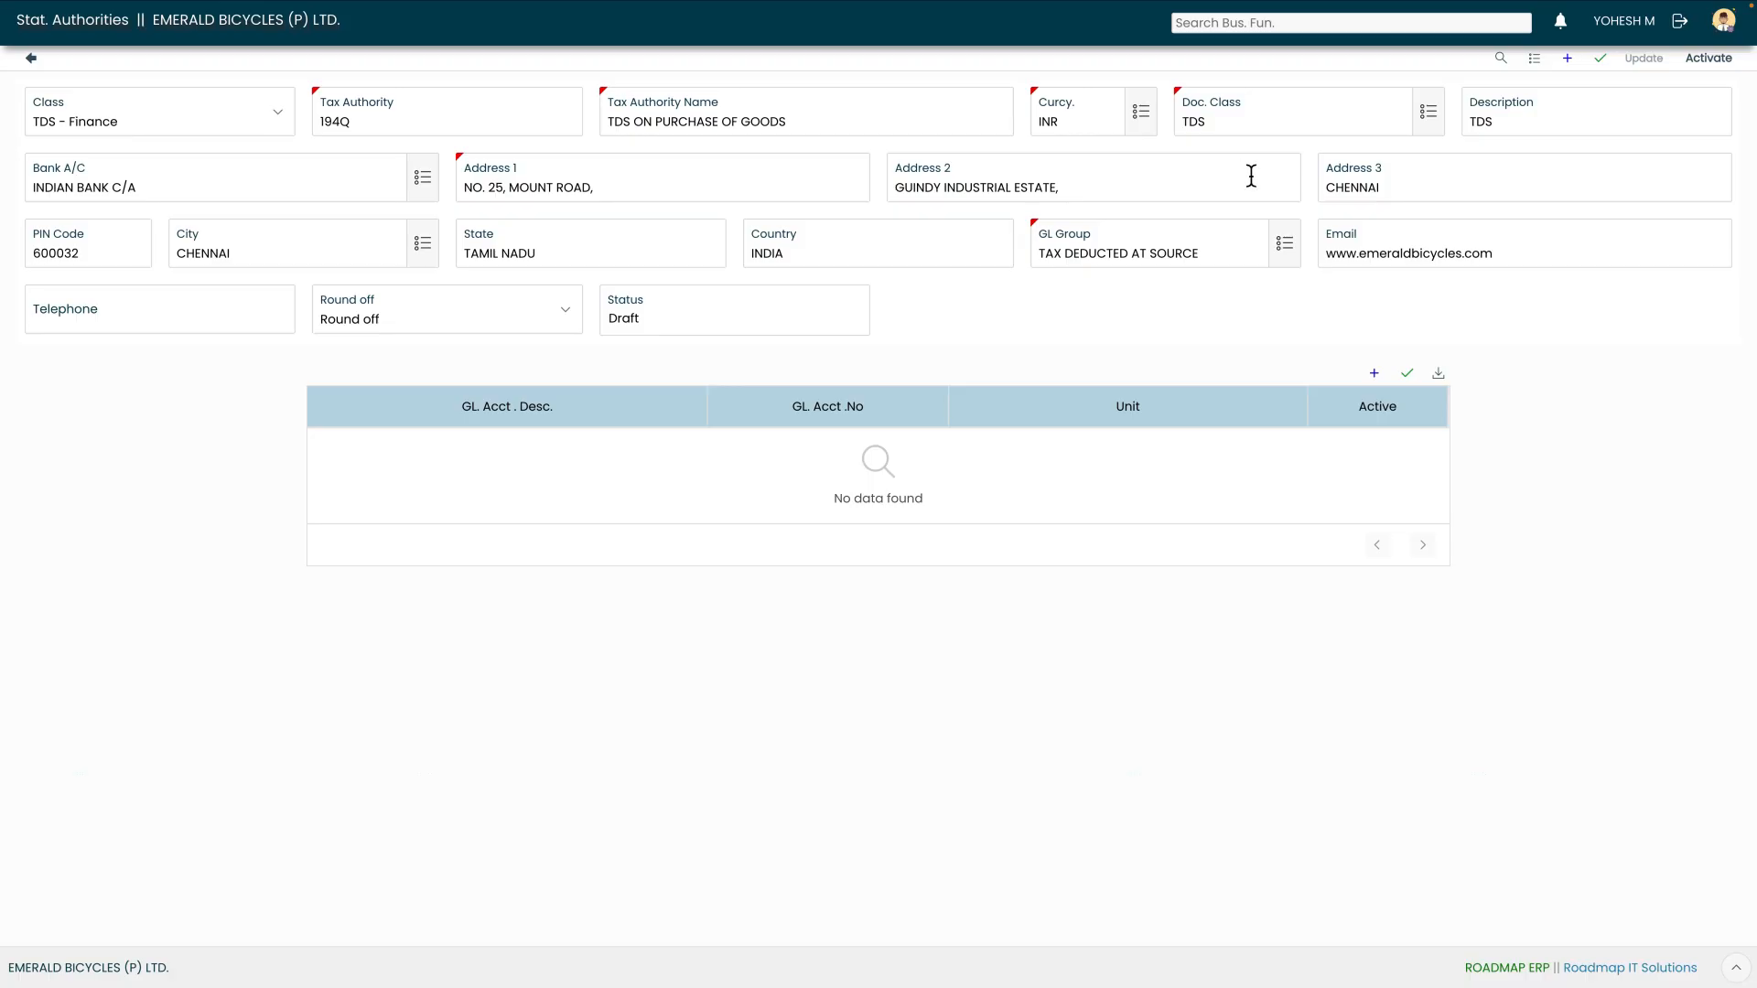
click(1708, 61)
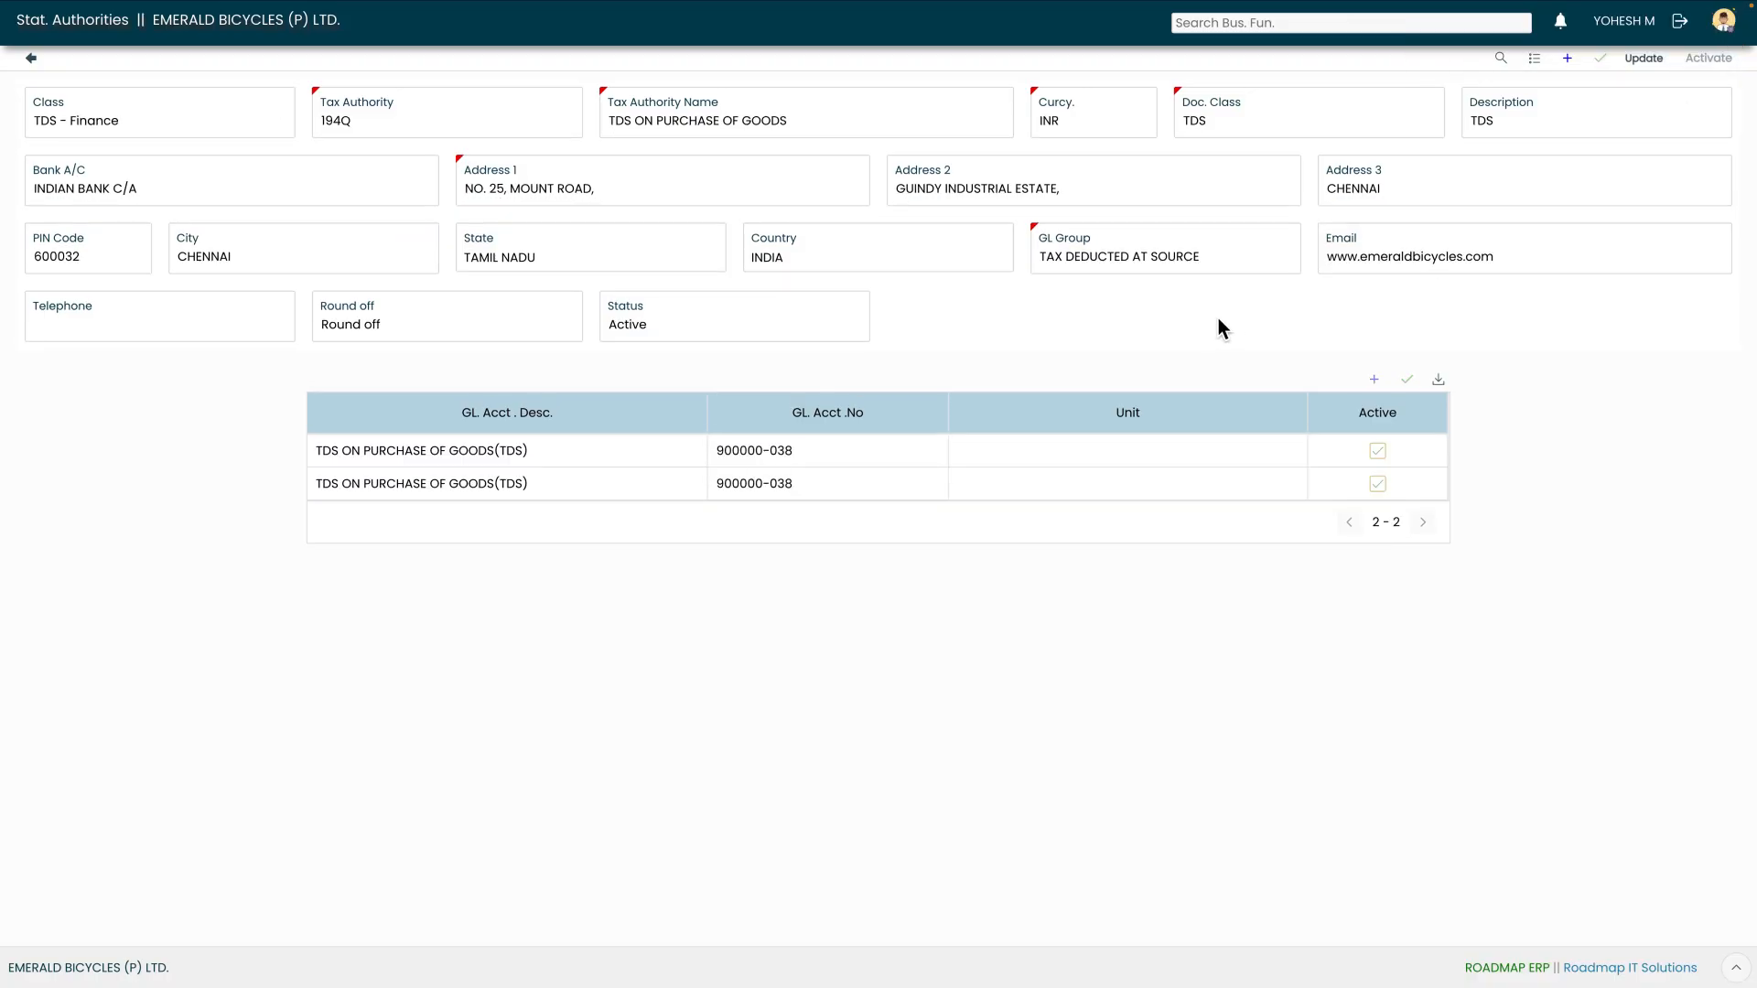
click(32, 58)
In Stat. Auth. Config., add section code 194Q, 'TDS ON PURCHASE OF GOODS', with ID 194Q
click(168, 128)
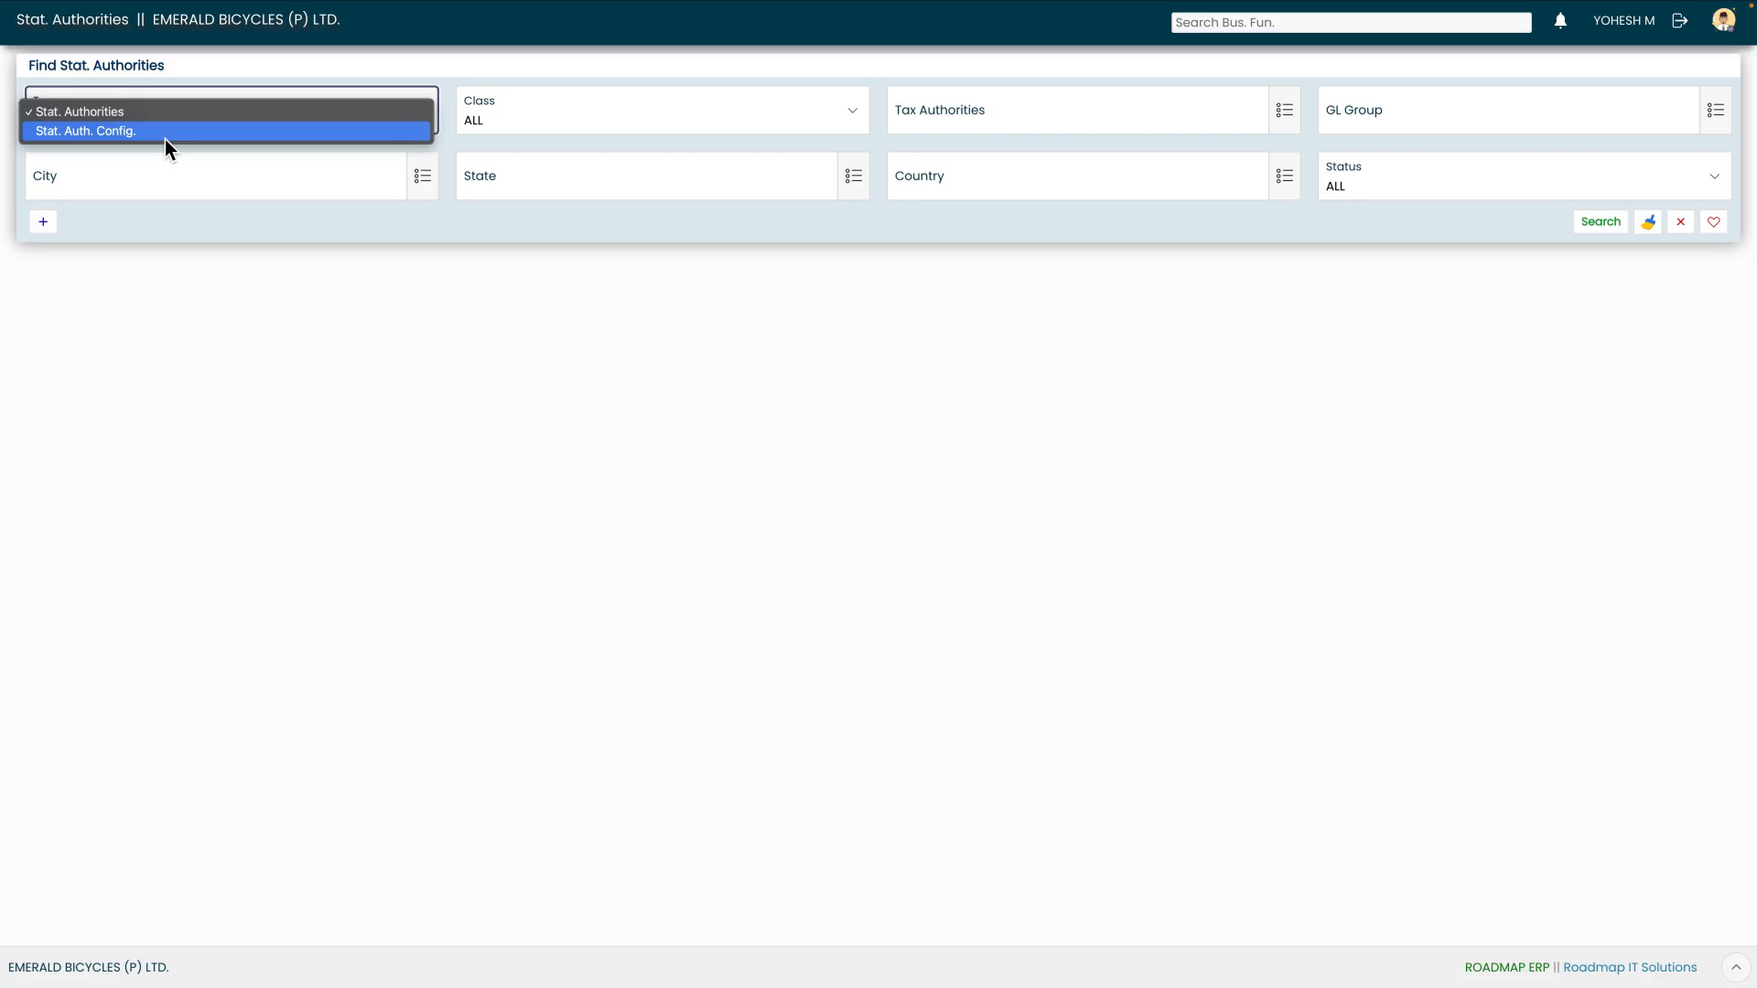
click(164, 137)
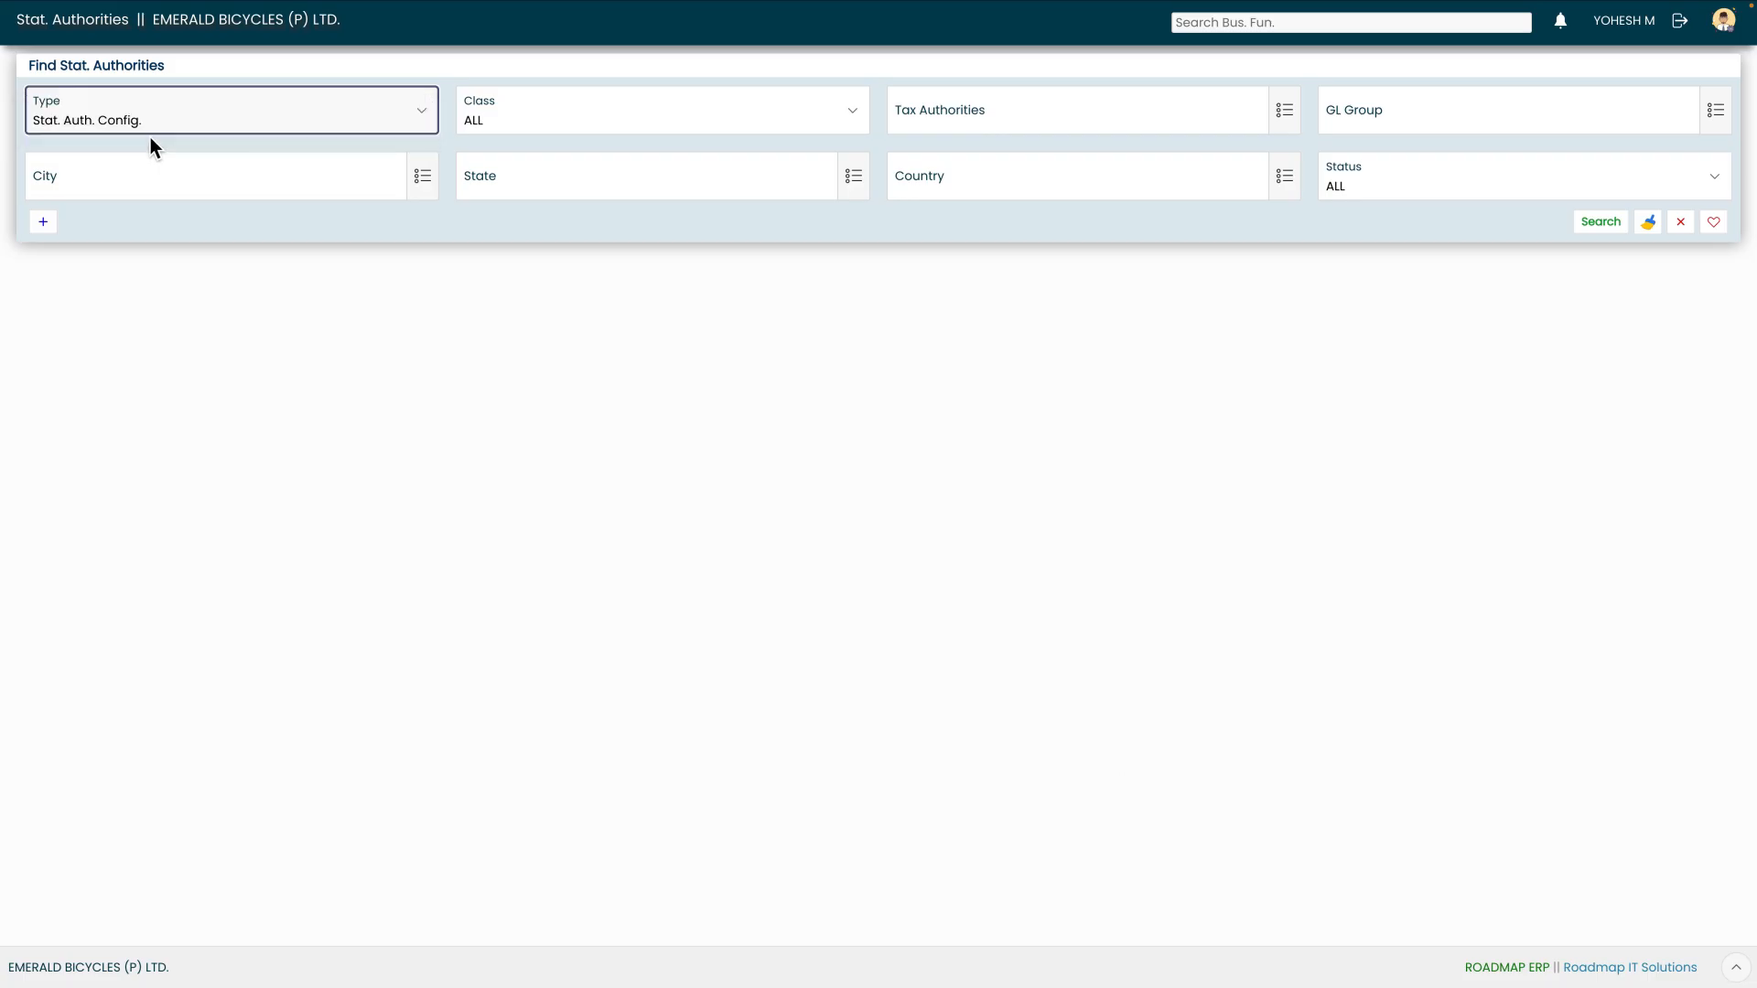
click(1600, 223)
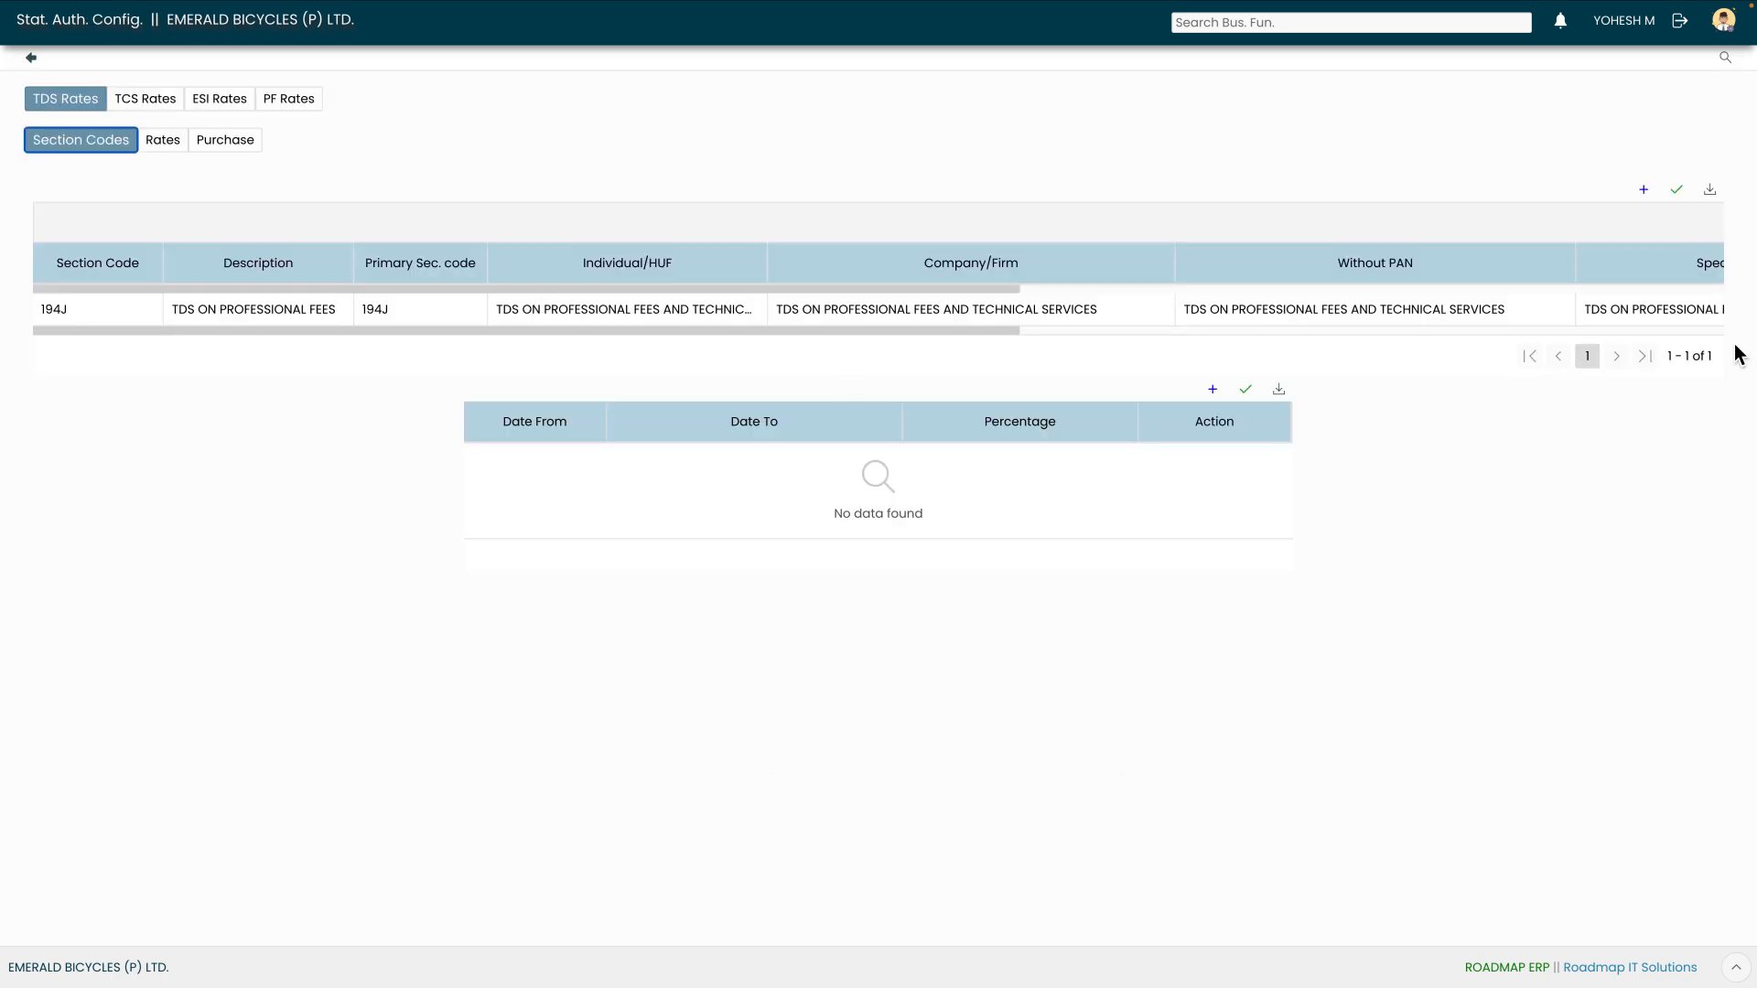
click(1644, 191)
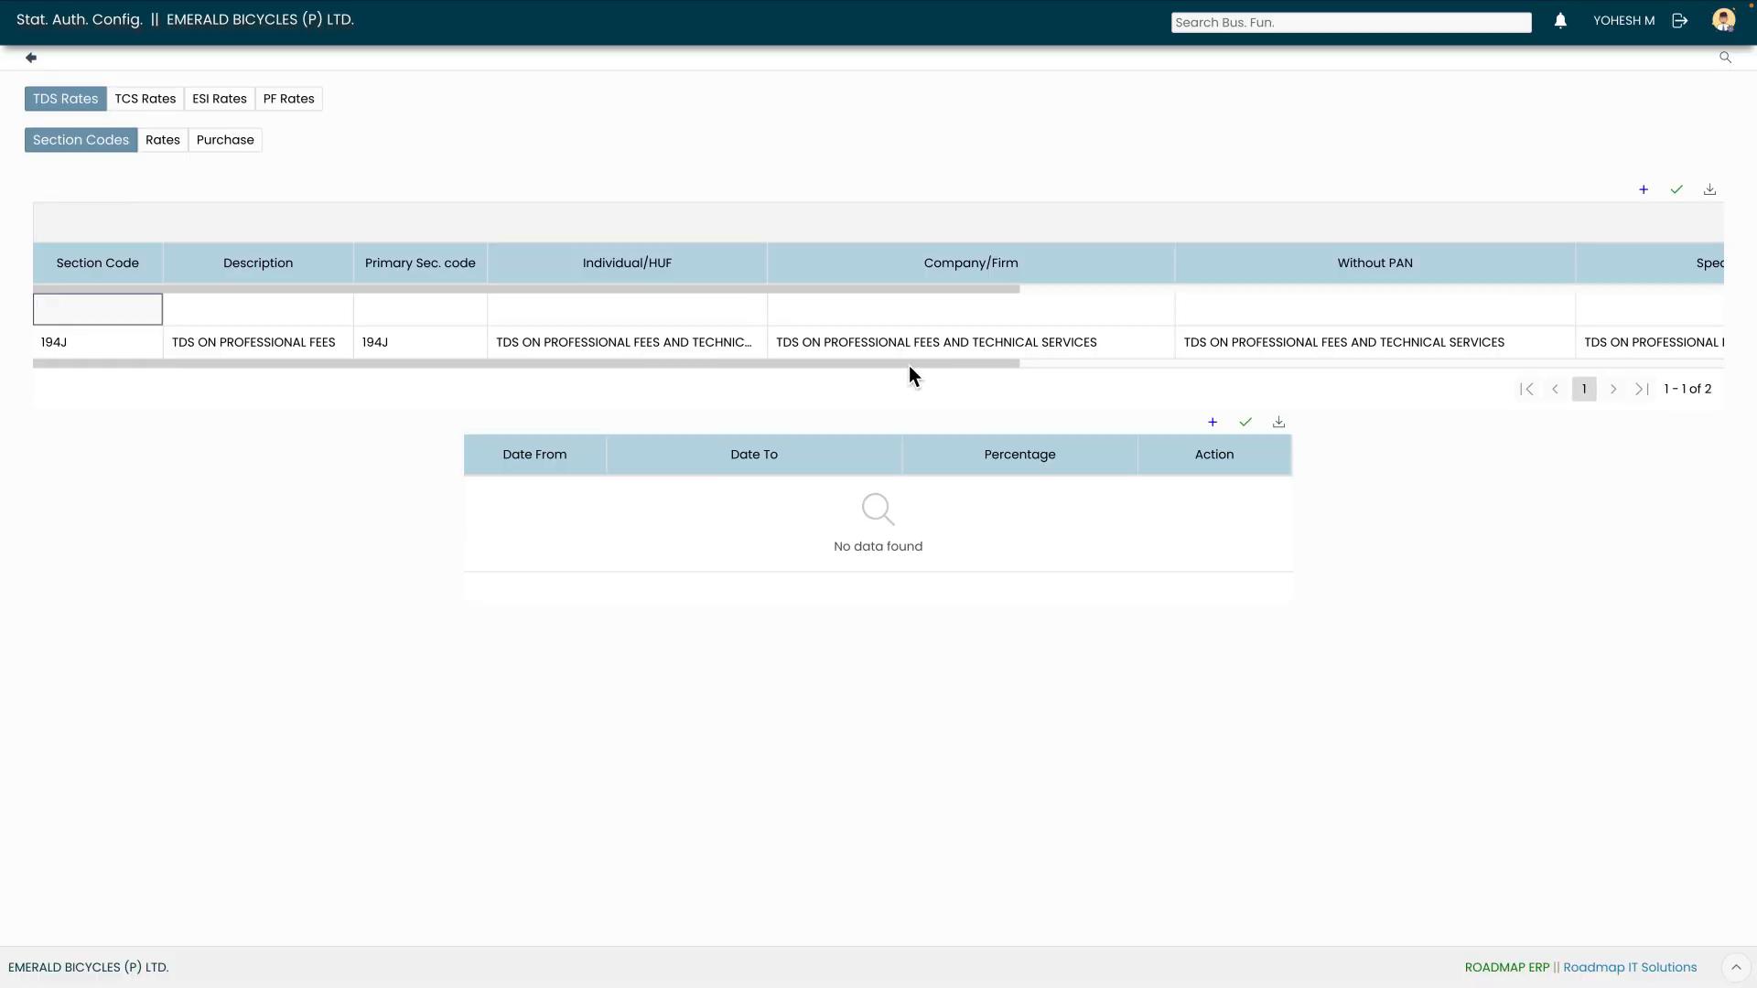
text(194Q)
key(Tab)
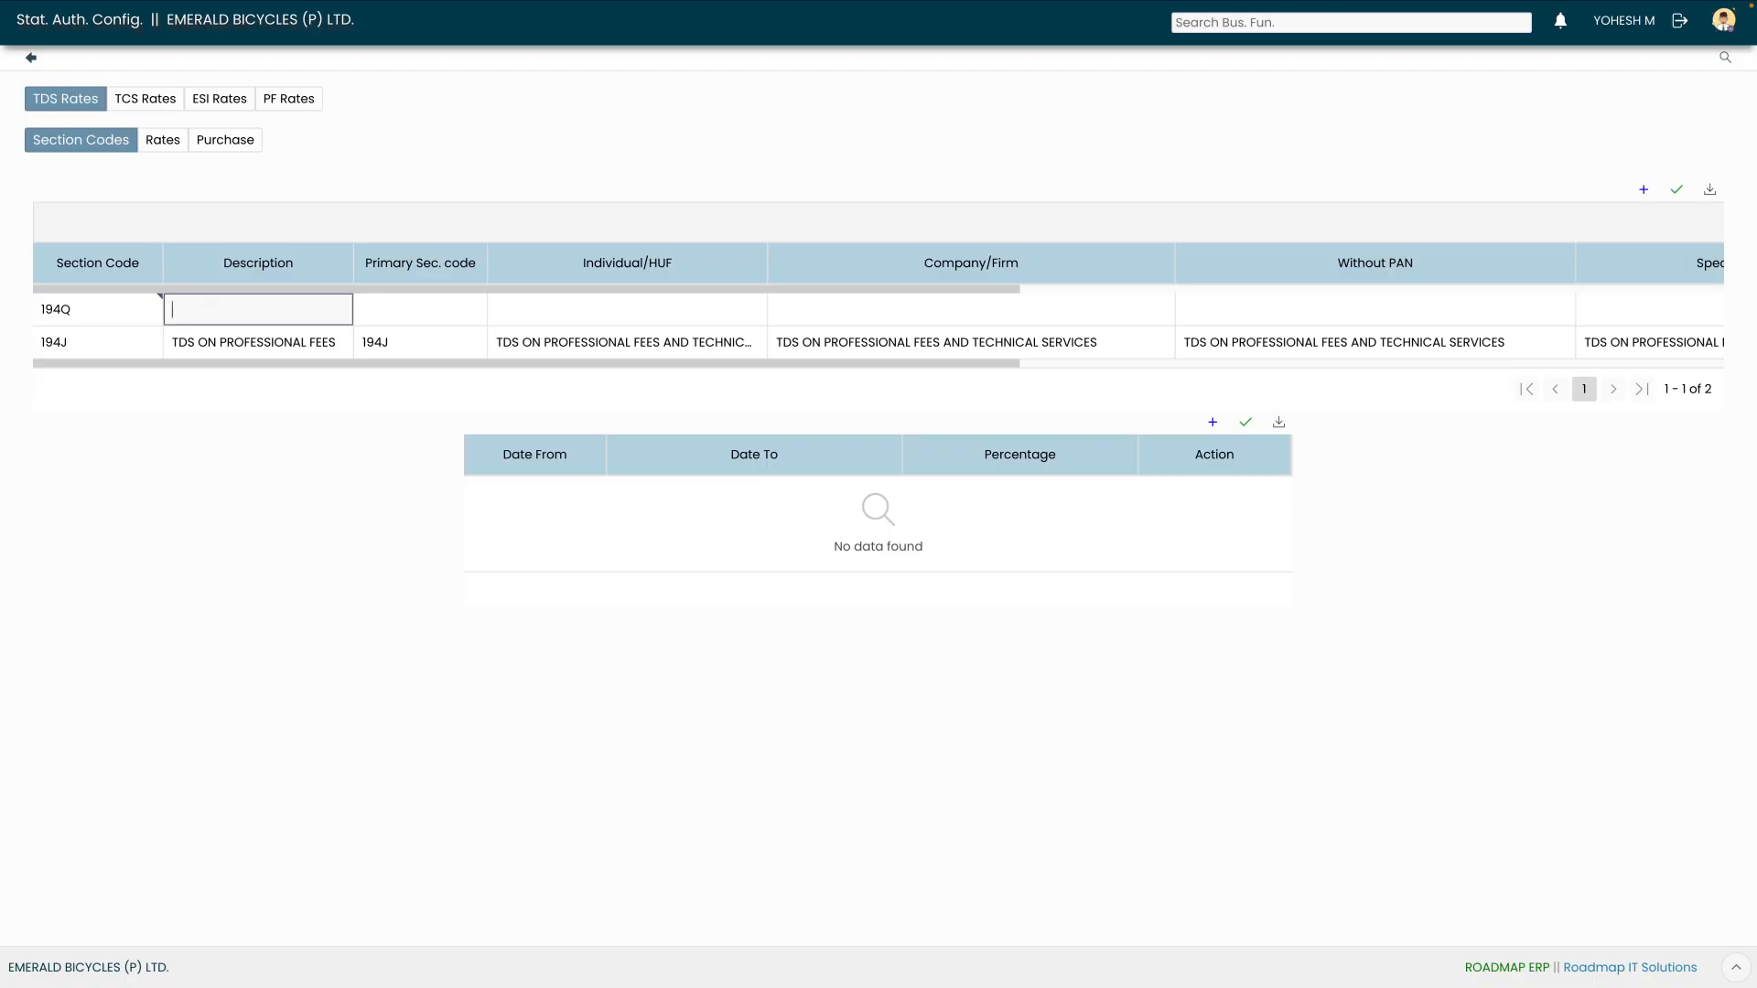
text(TDS ON PURCHASE OF GOODS)
key(Tab)
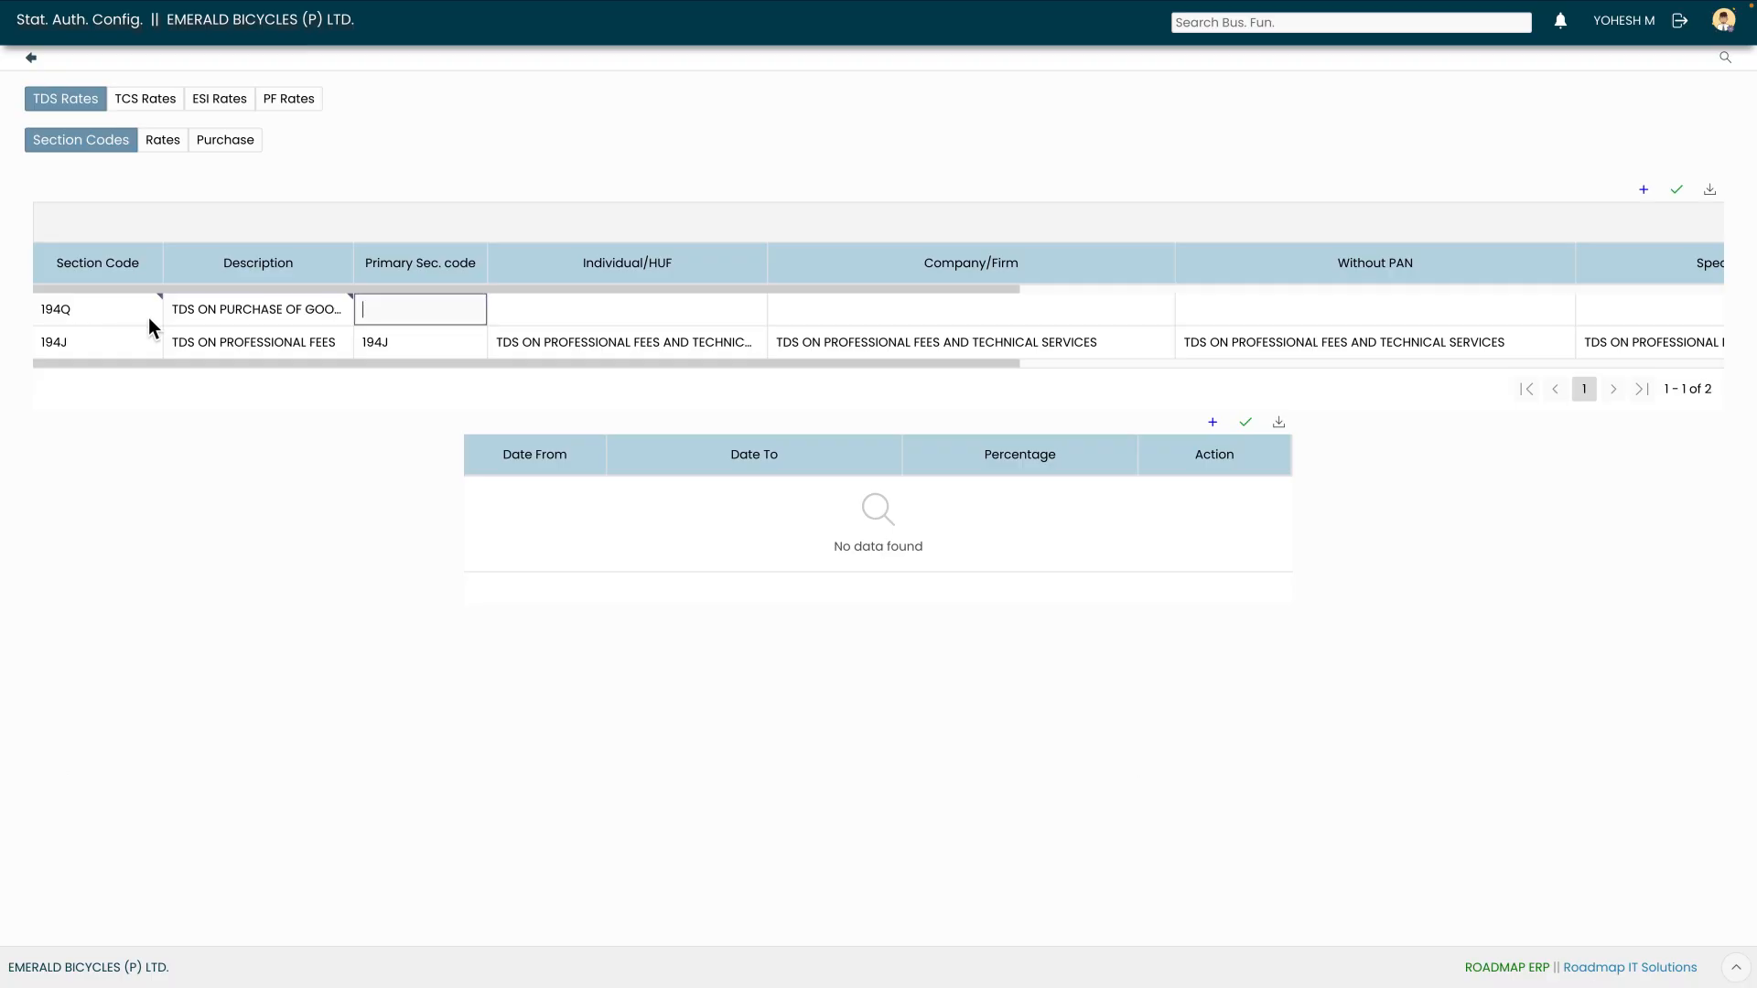
text(194Q)
Link TDS ON PURCHASE OF GOODS for the Individual/HUF and Company/Firm supplier categories
click(639, 317)
click(755, 316)
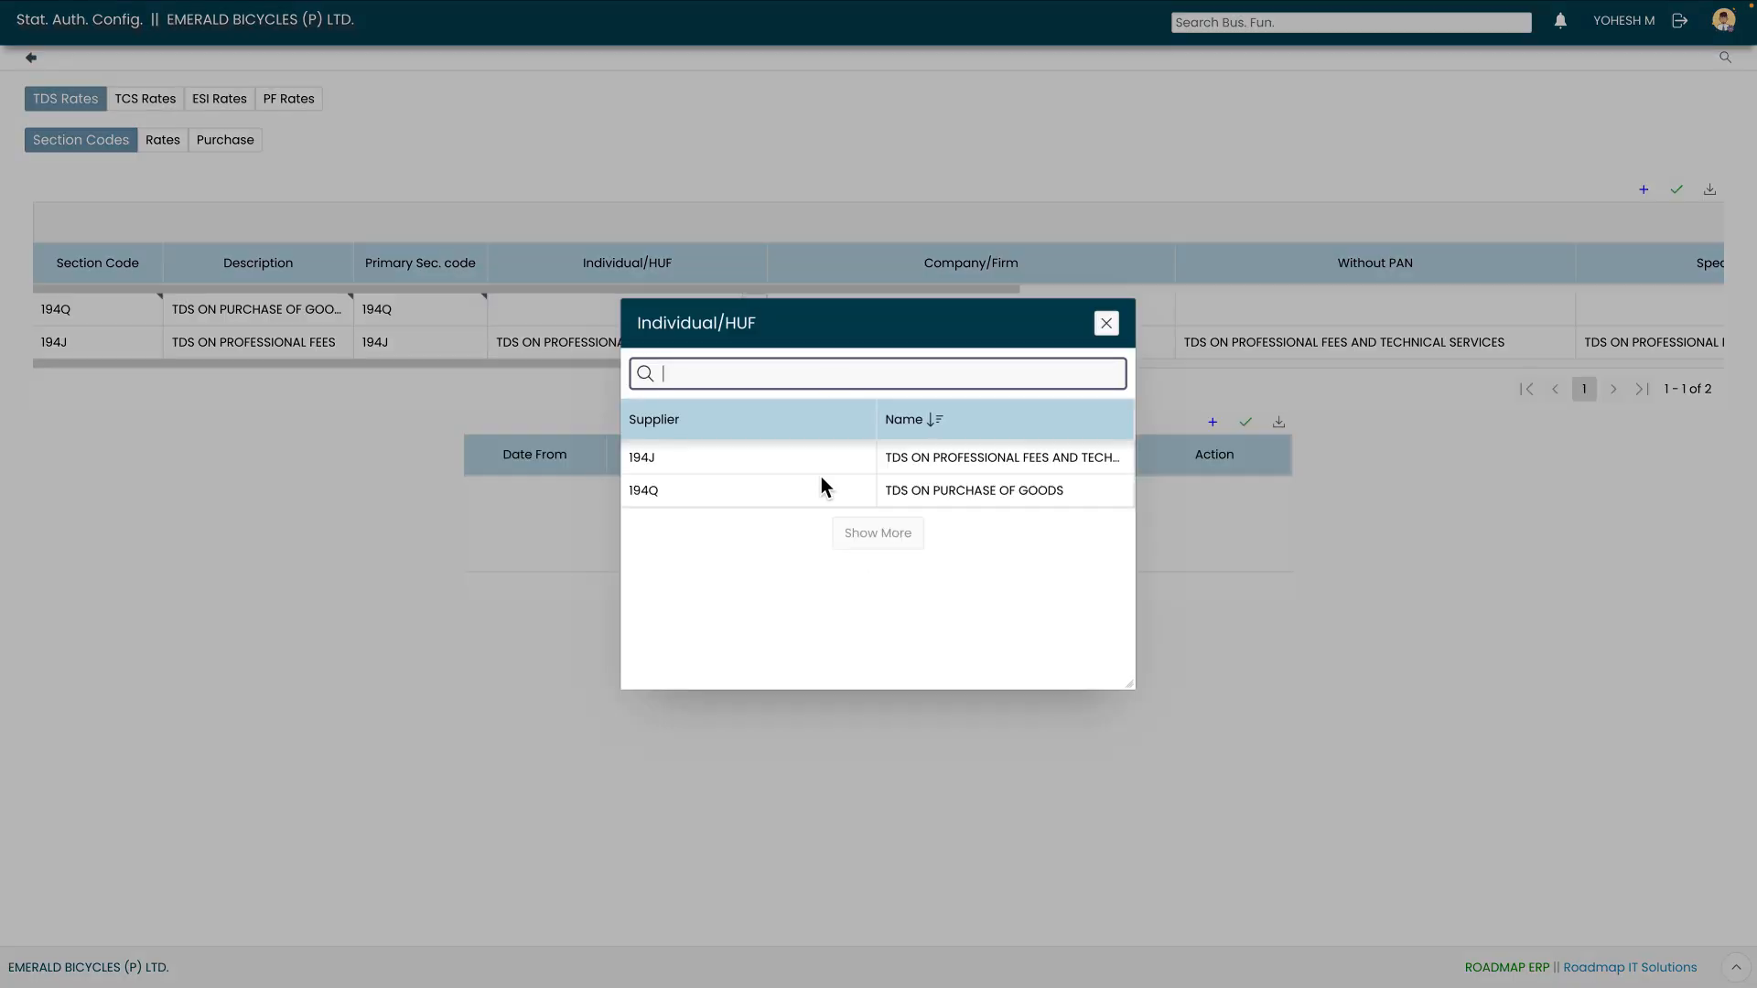
double_click(789, 494)
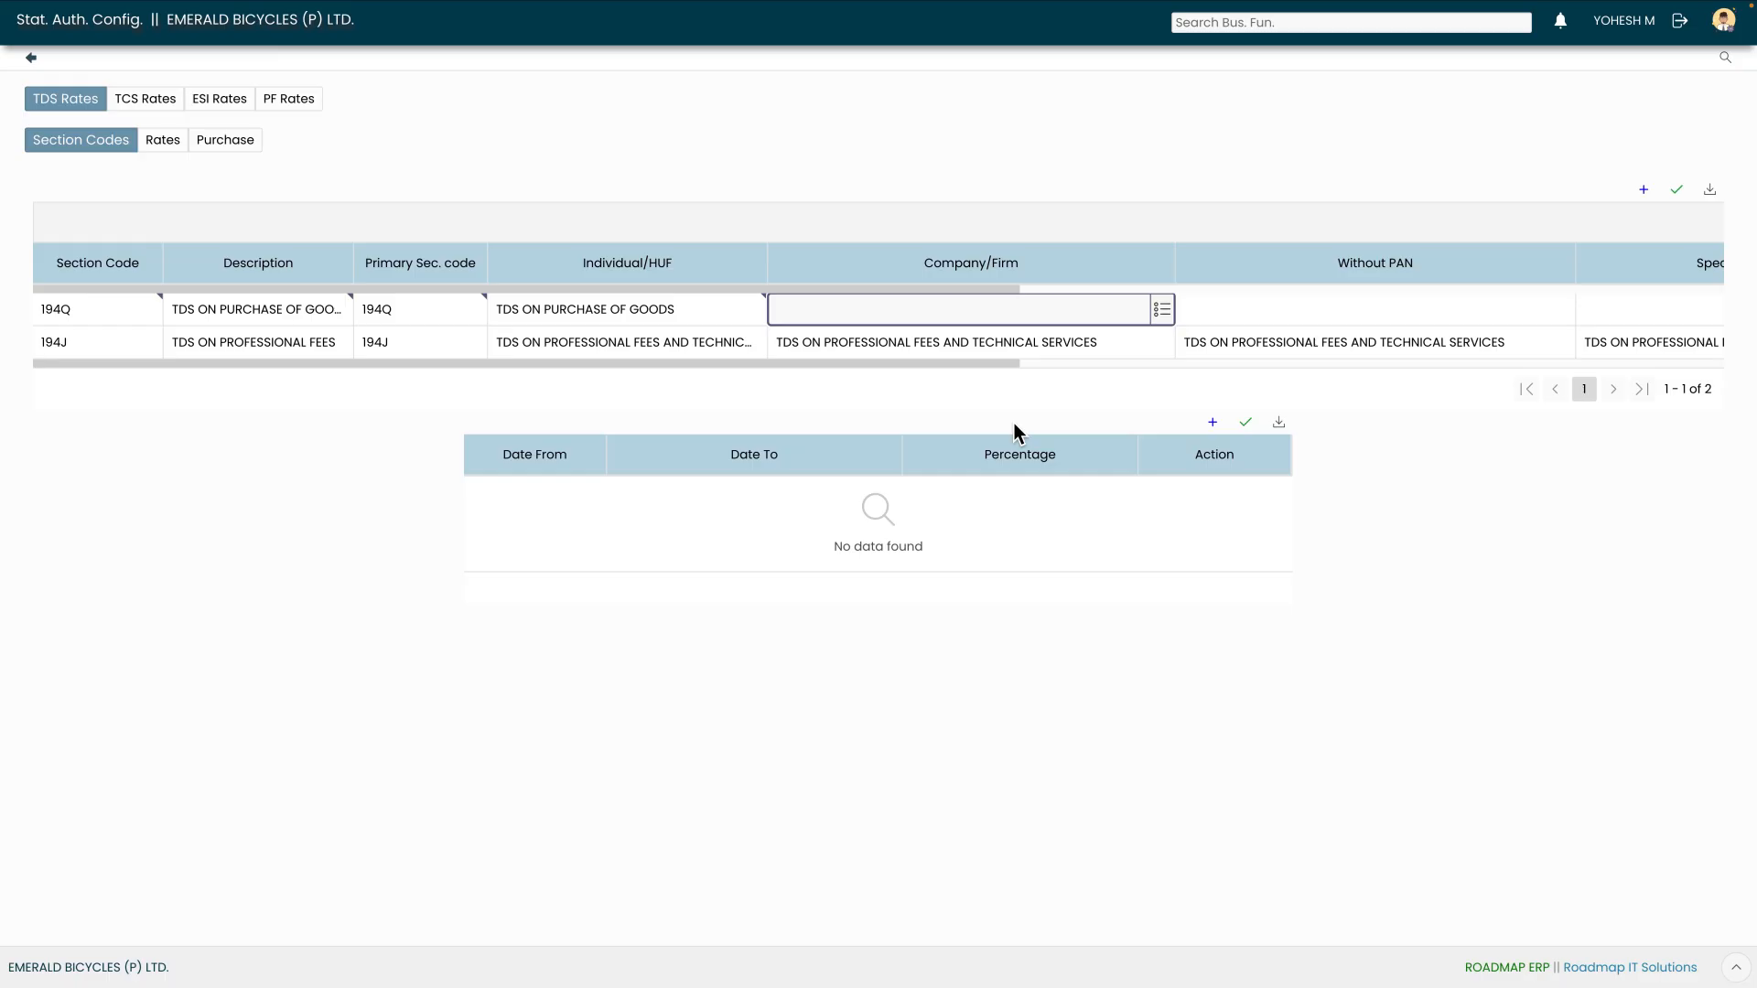
click(1162, 307)
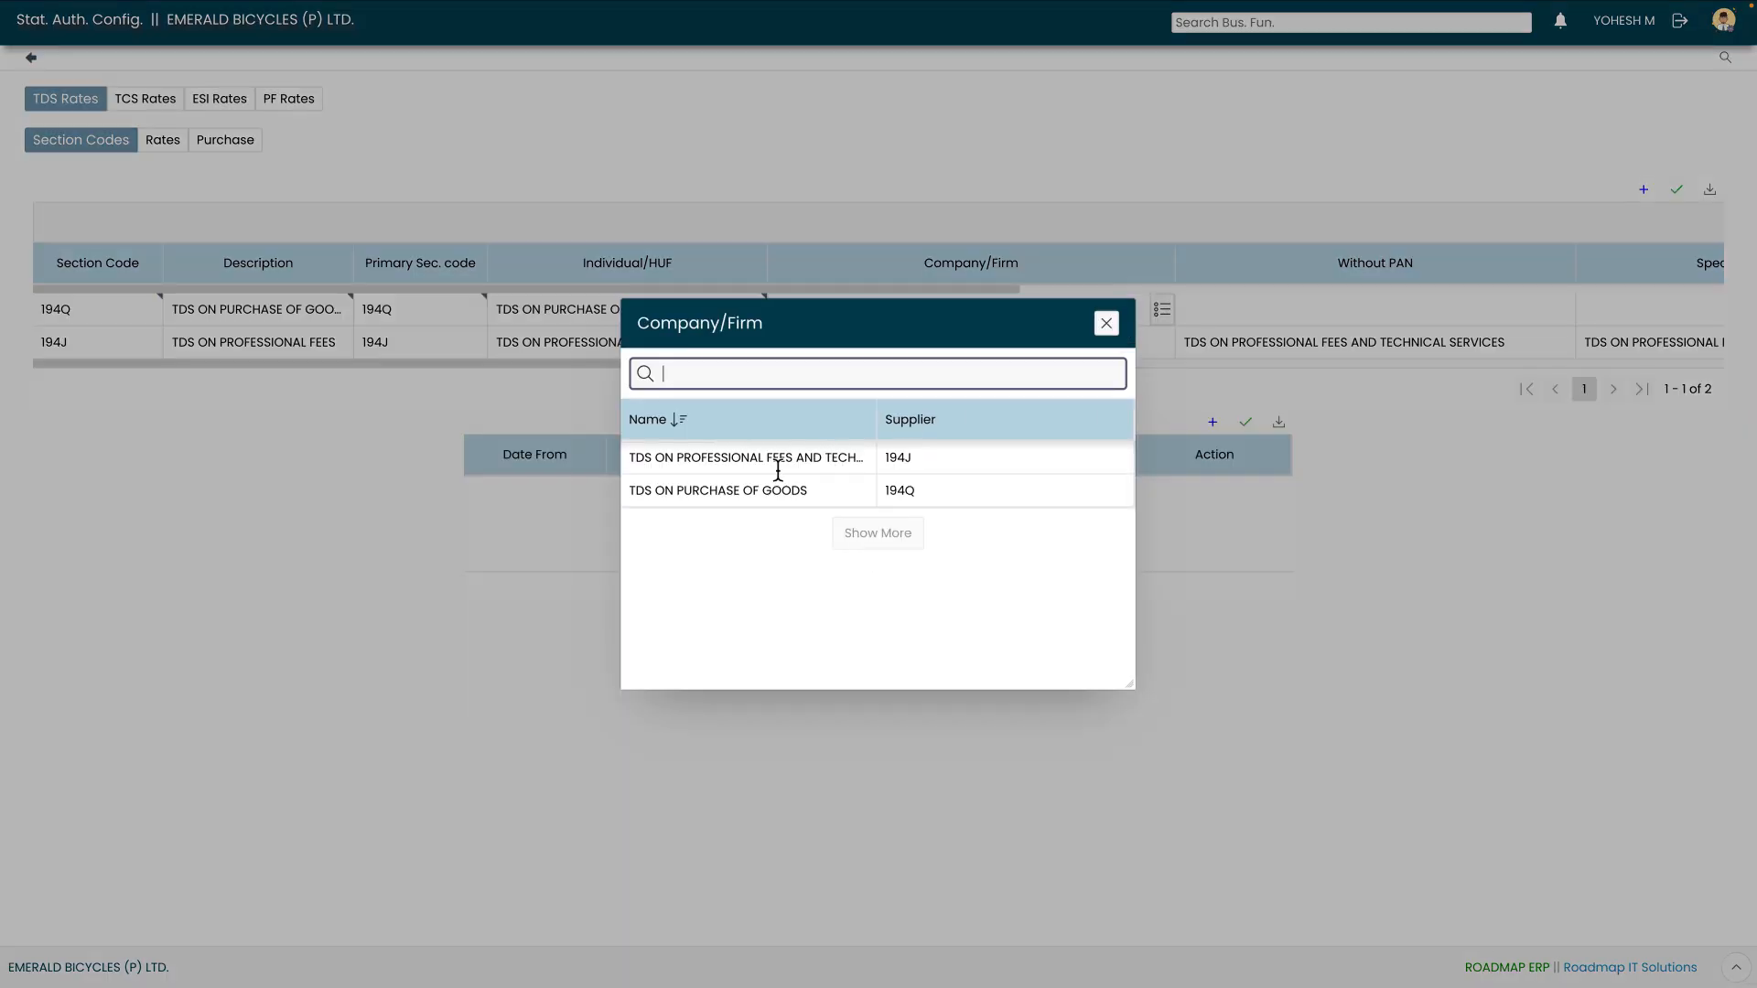
double_click(774, 491)
key(Tab)
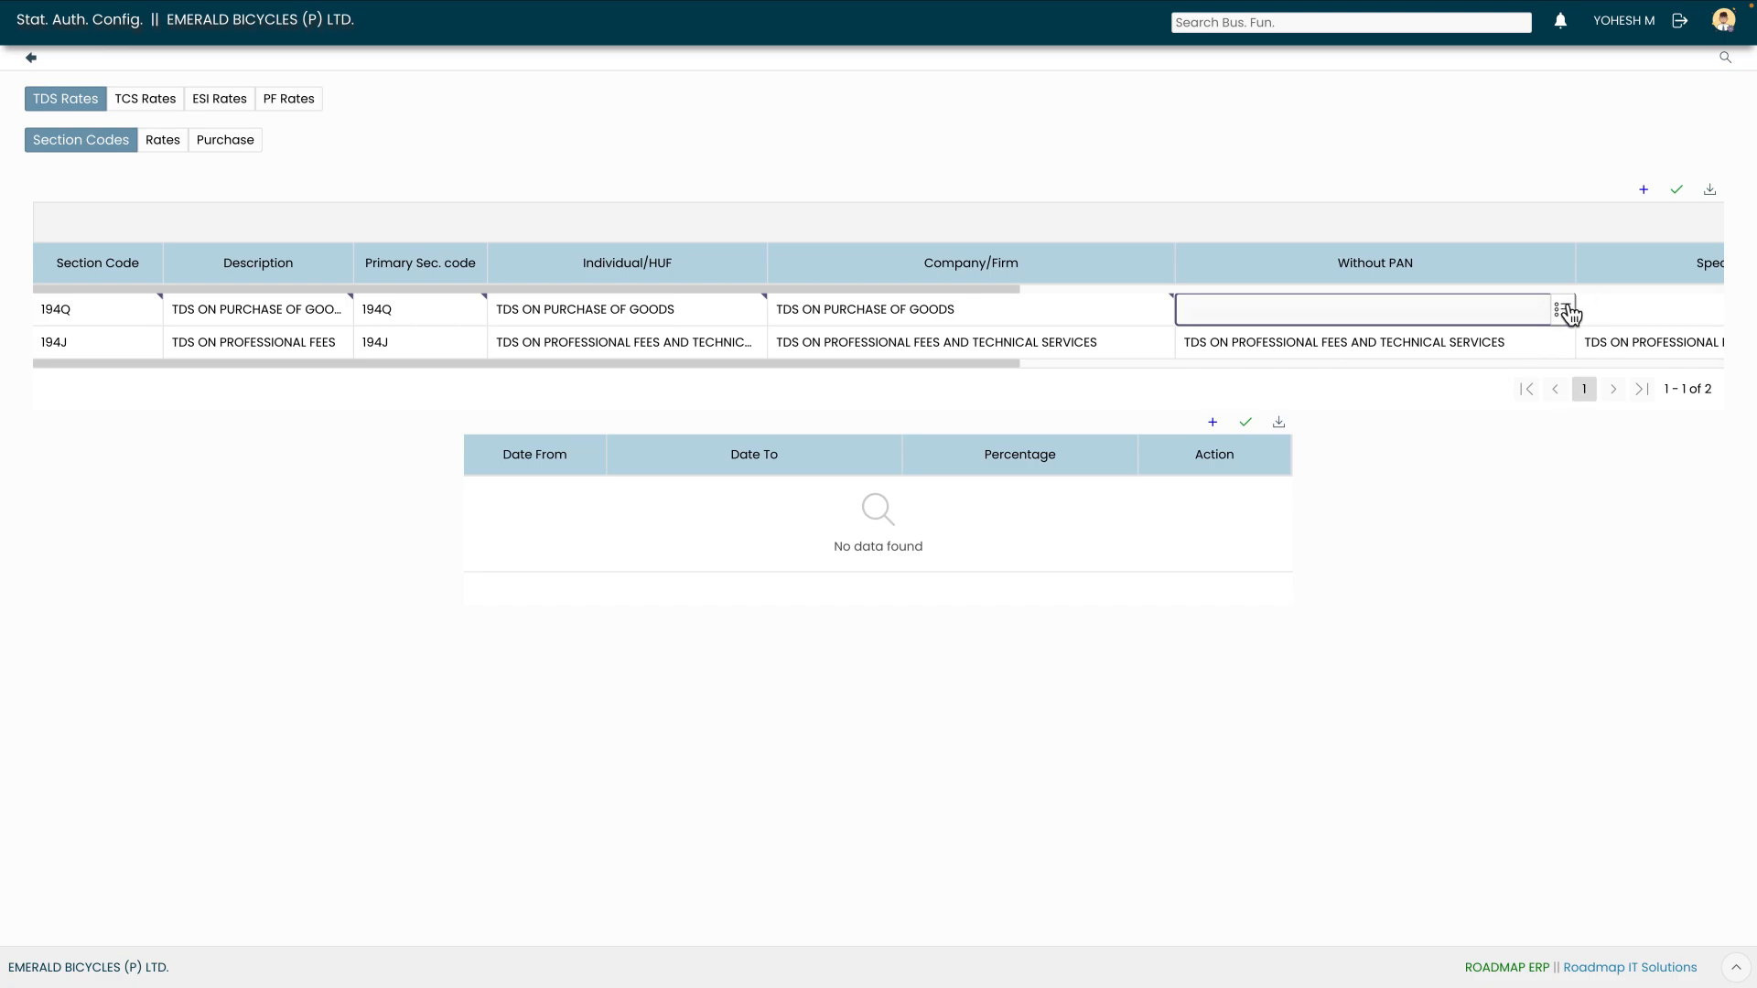
Link TDS ON PURCHASE OF GOODS for the Without PAN and Specified Person categories
click(1564, 312)
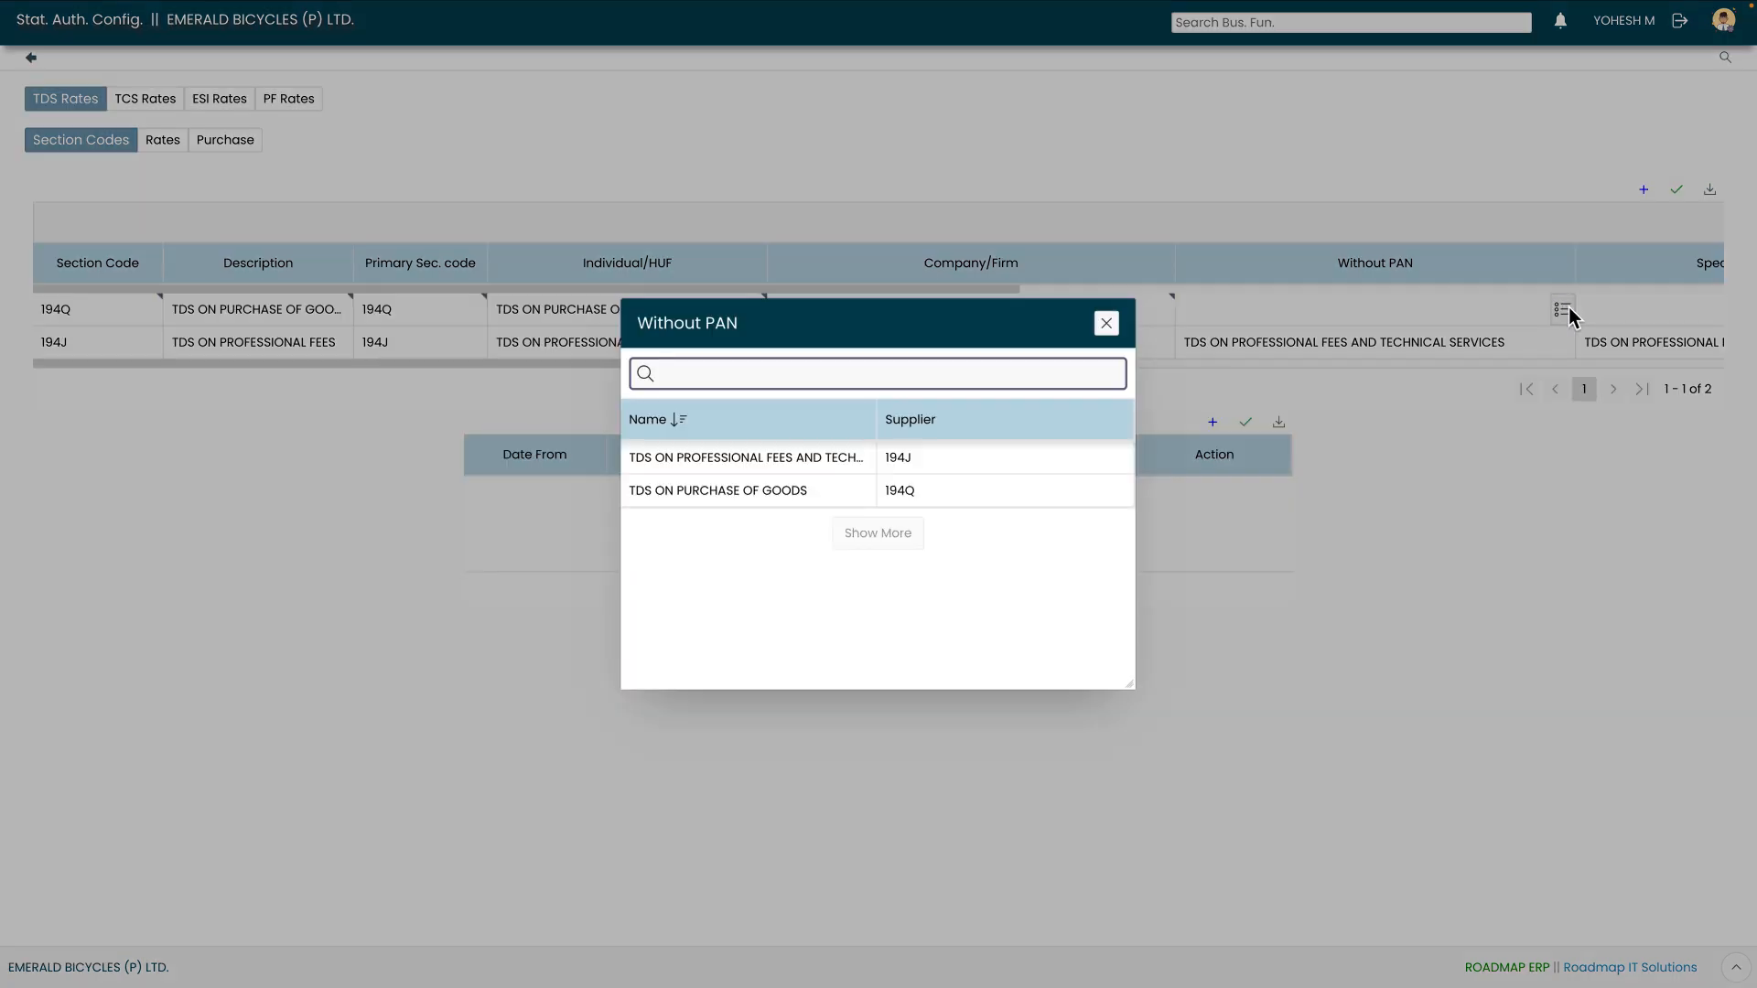
click(733, 492)
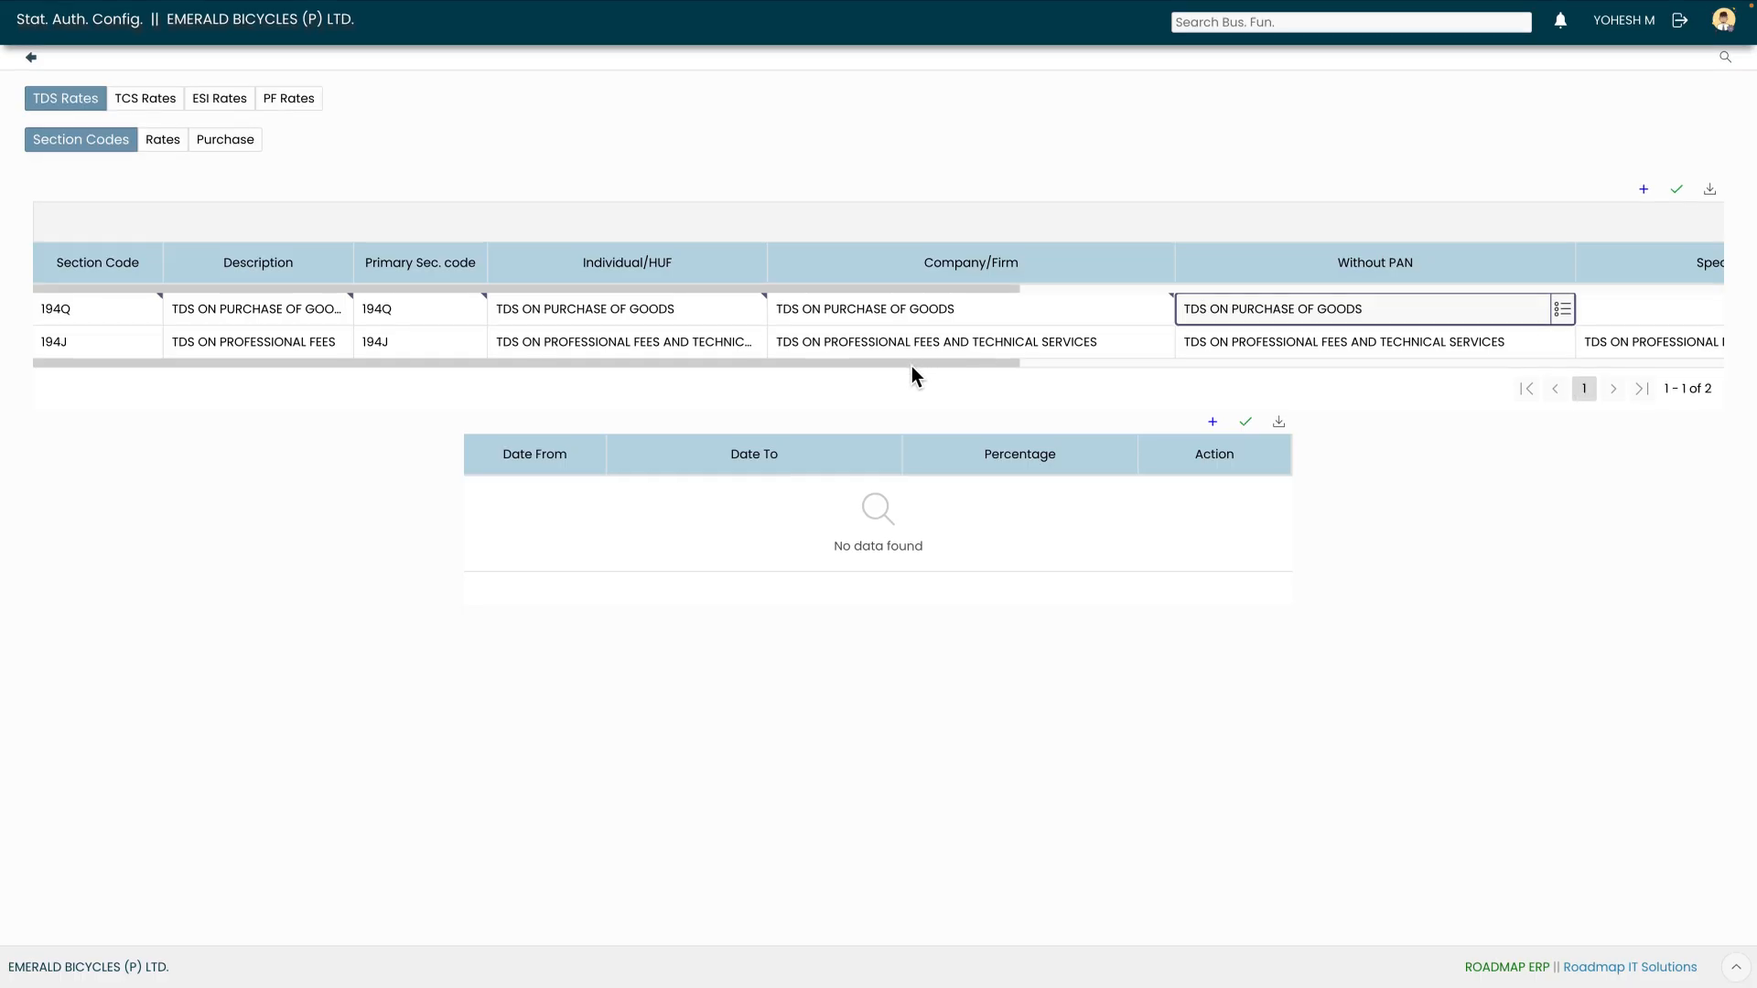
drag(912, 366, 1086, 377)
click(1539, 313)
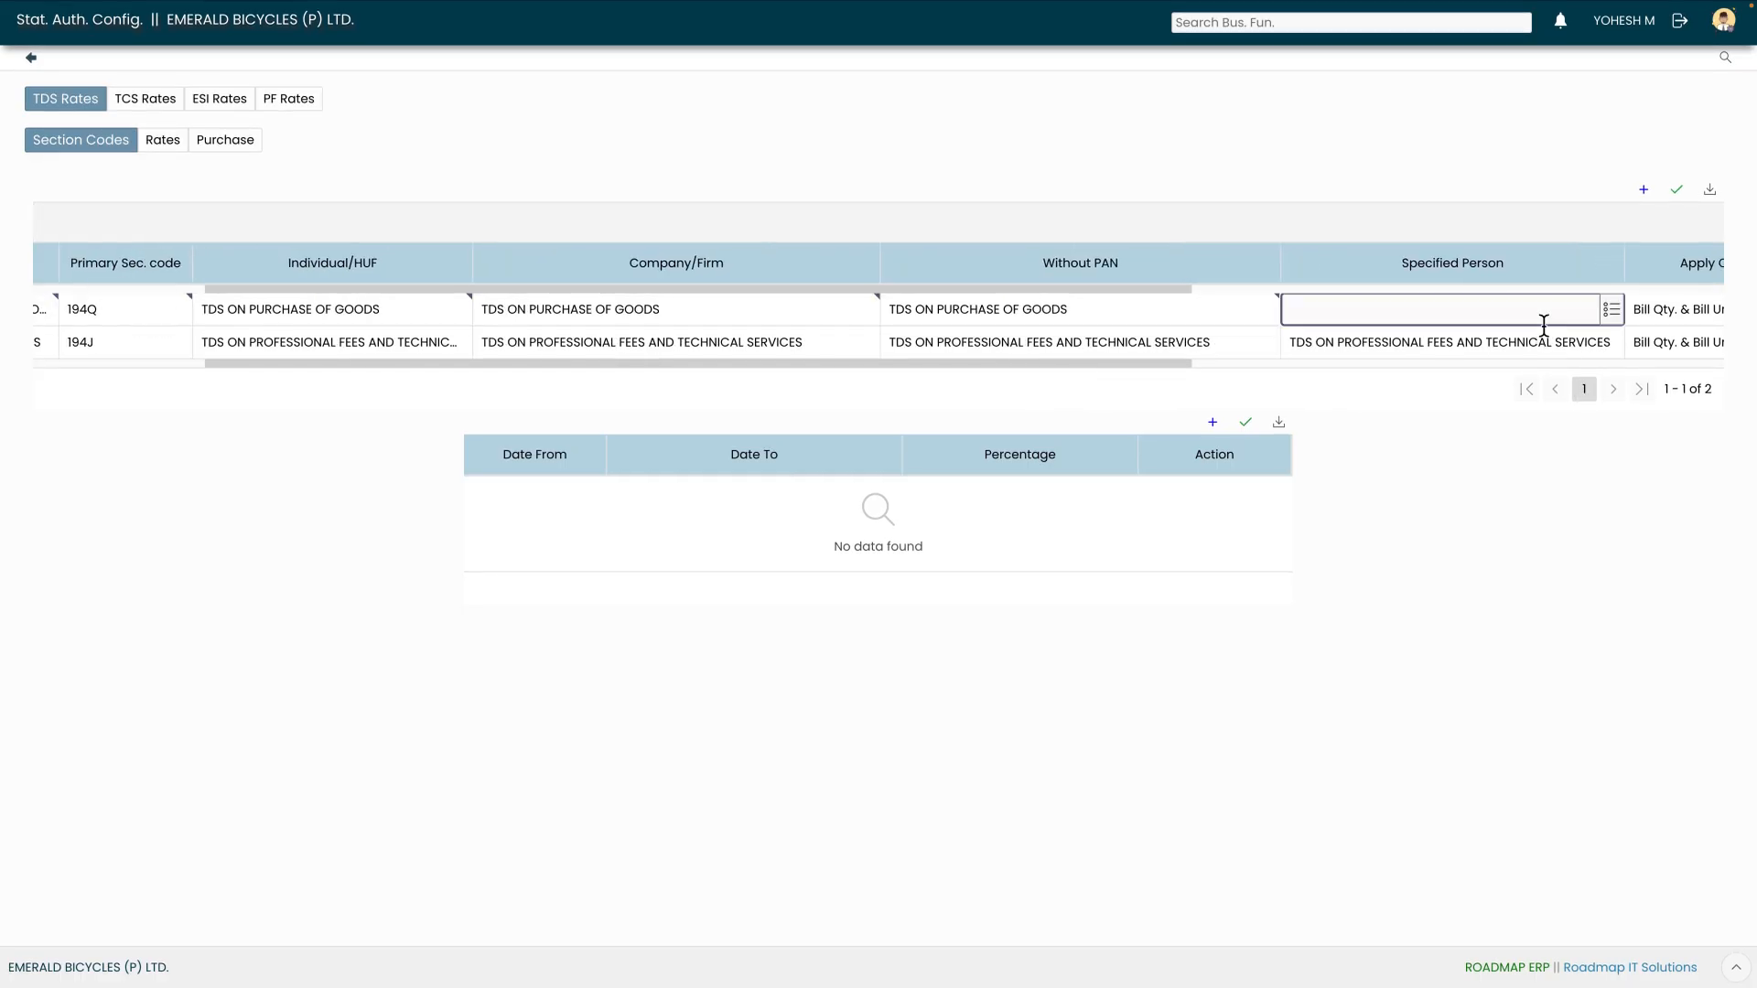
click(1613, 312)
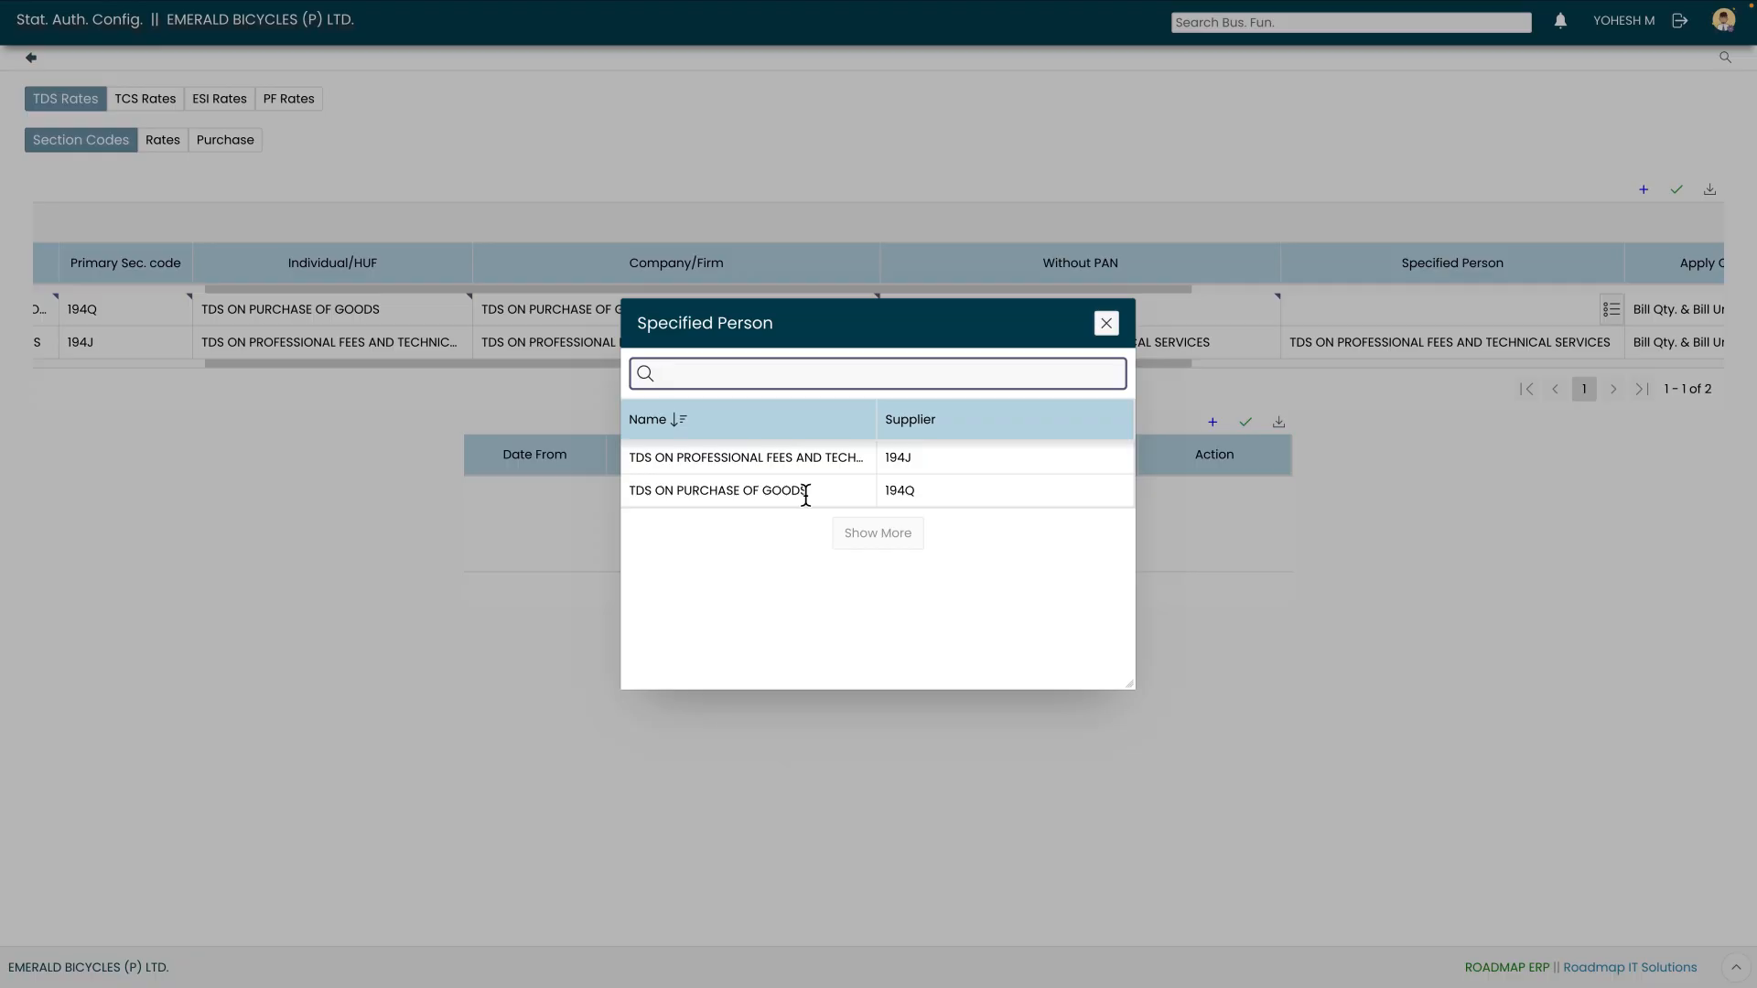
click(805, 492)
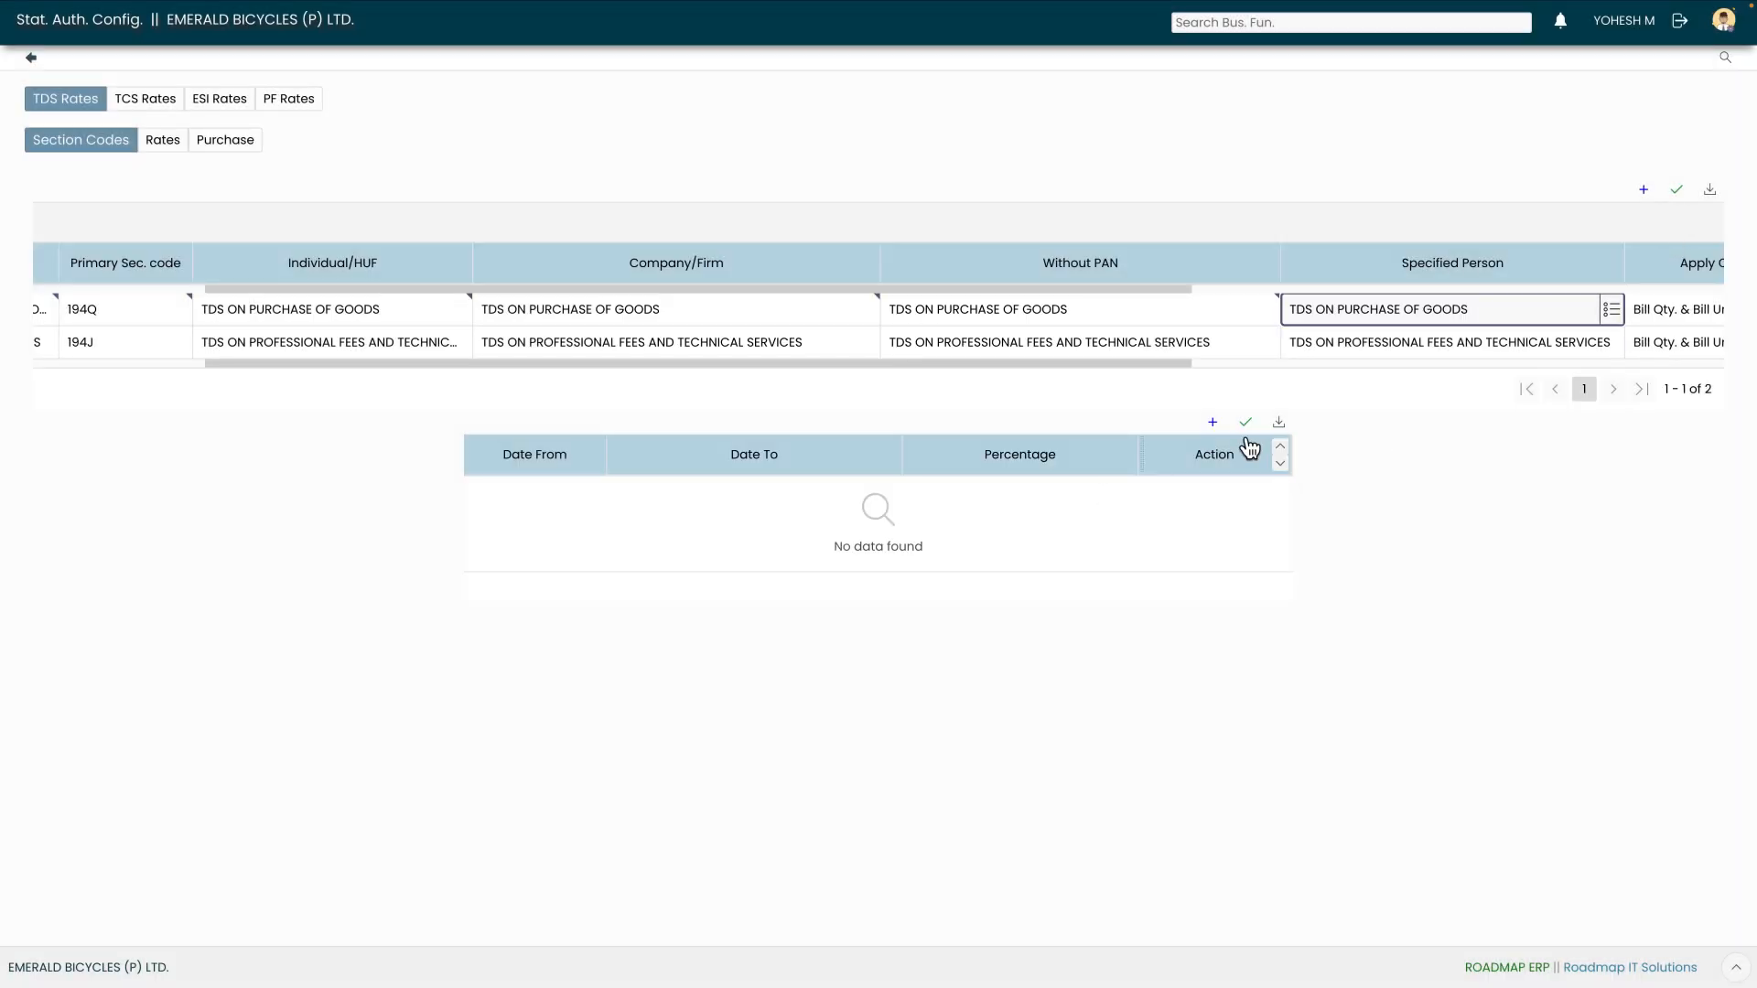
drag(1072, 370, 1189, 383)
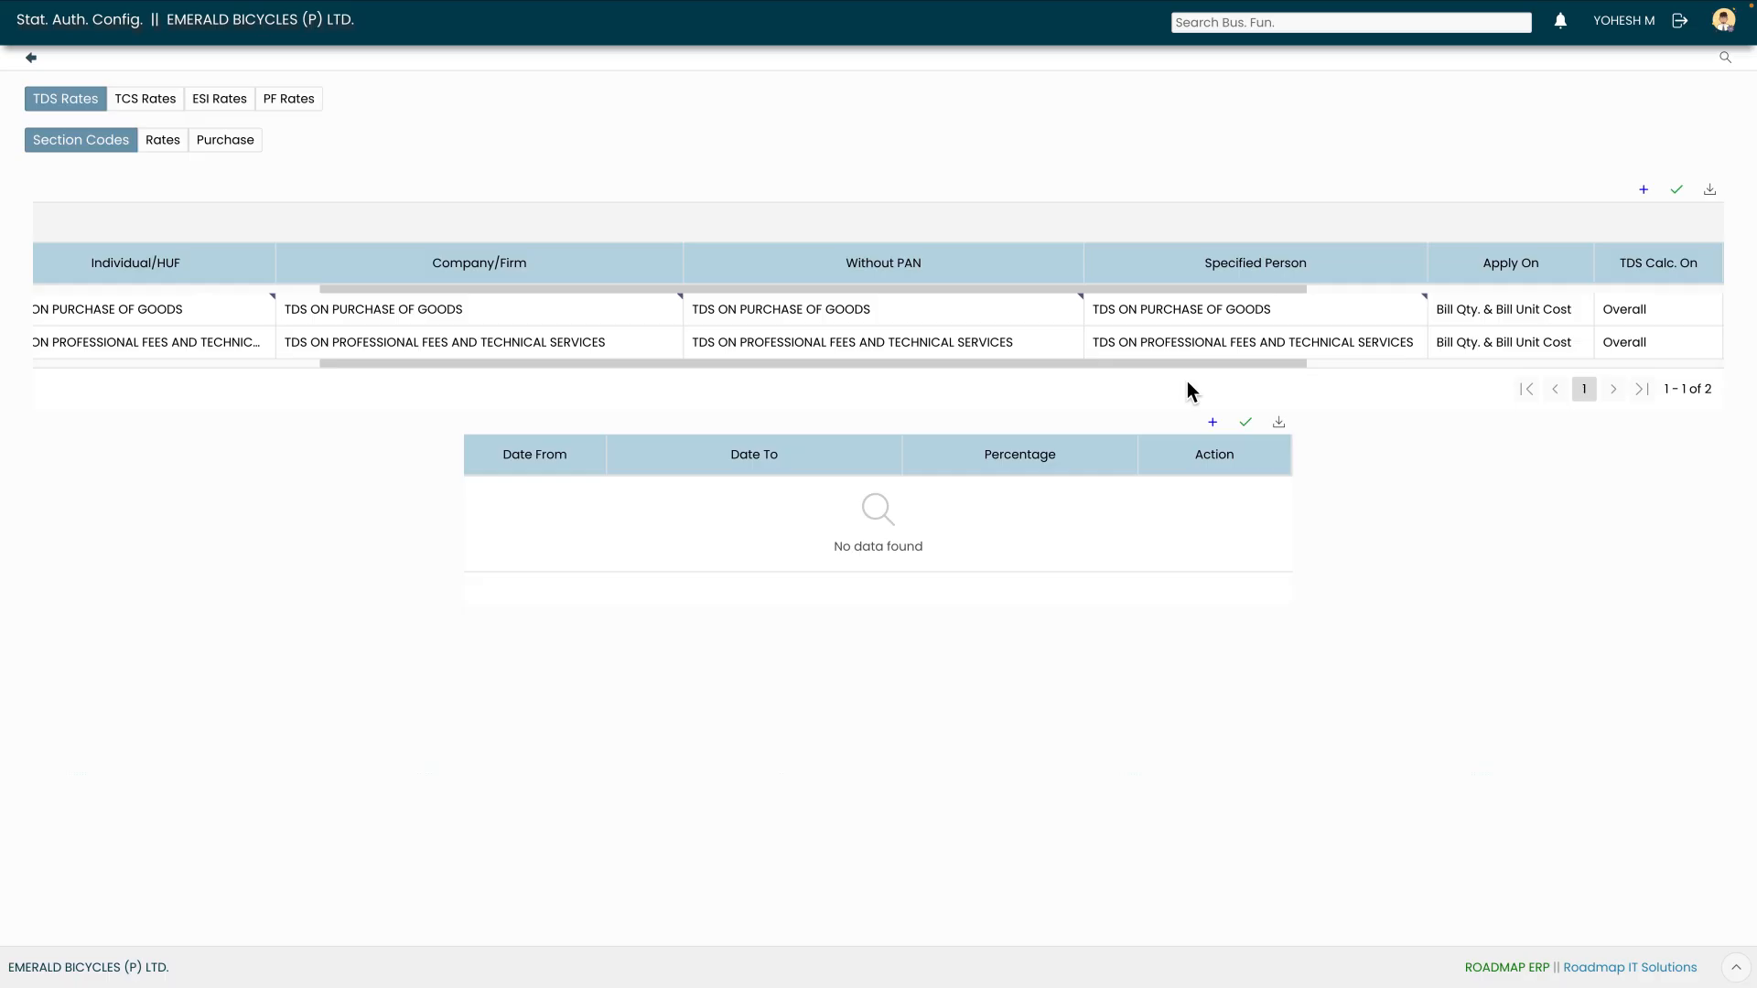
Keep Bill Qty. & Bill Unit Cost as the Apply On basis for 194Q
click(1550, 311)
click(1550, 314)
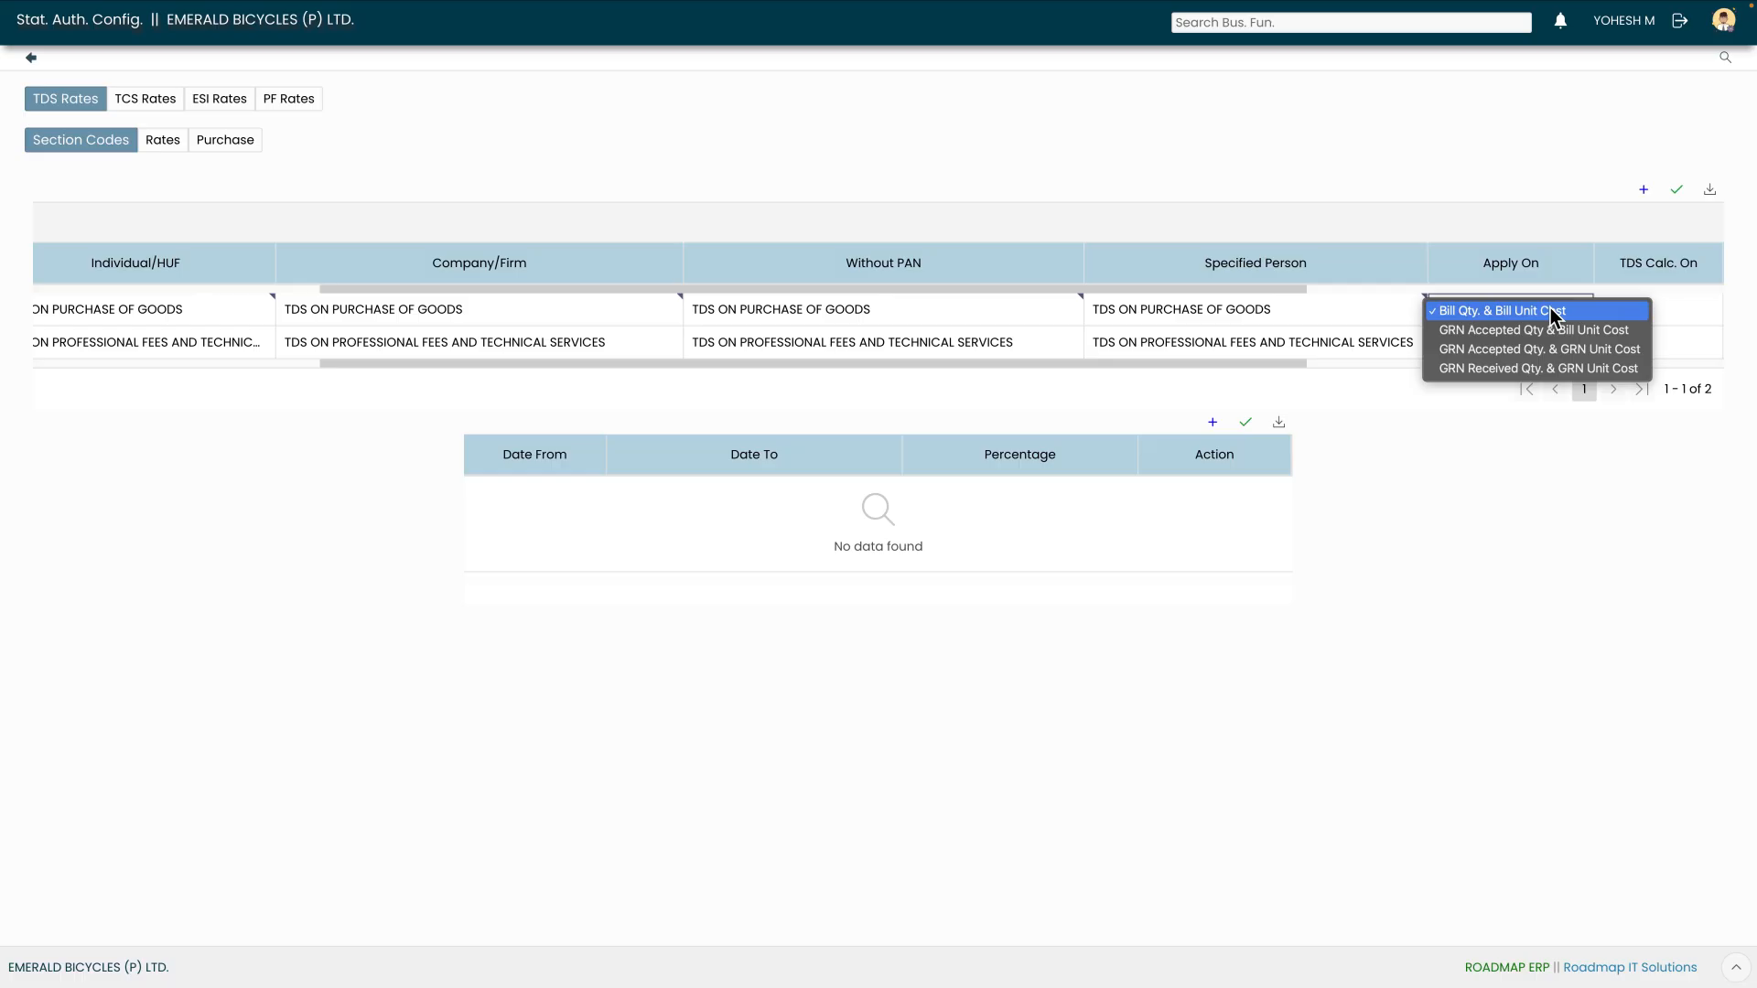
click(1550, 311)
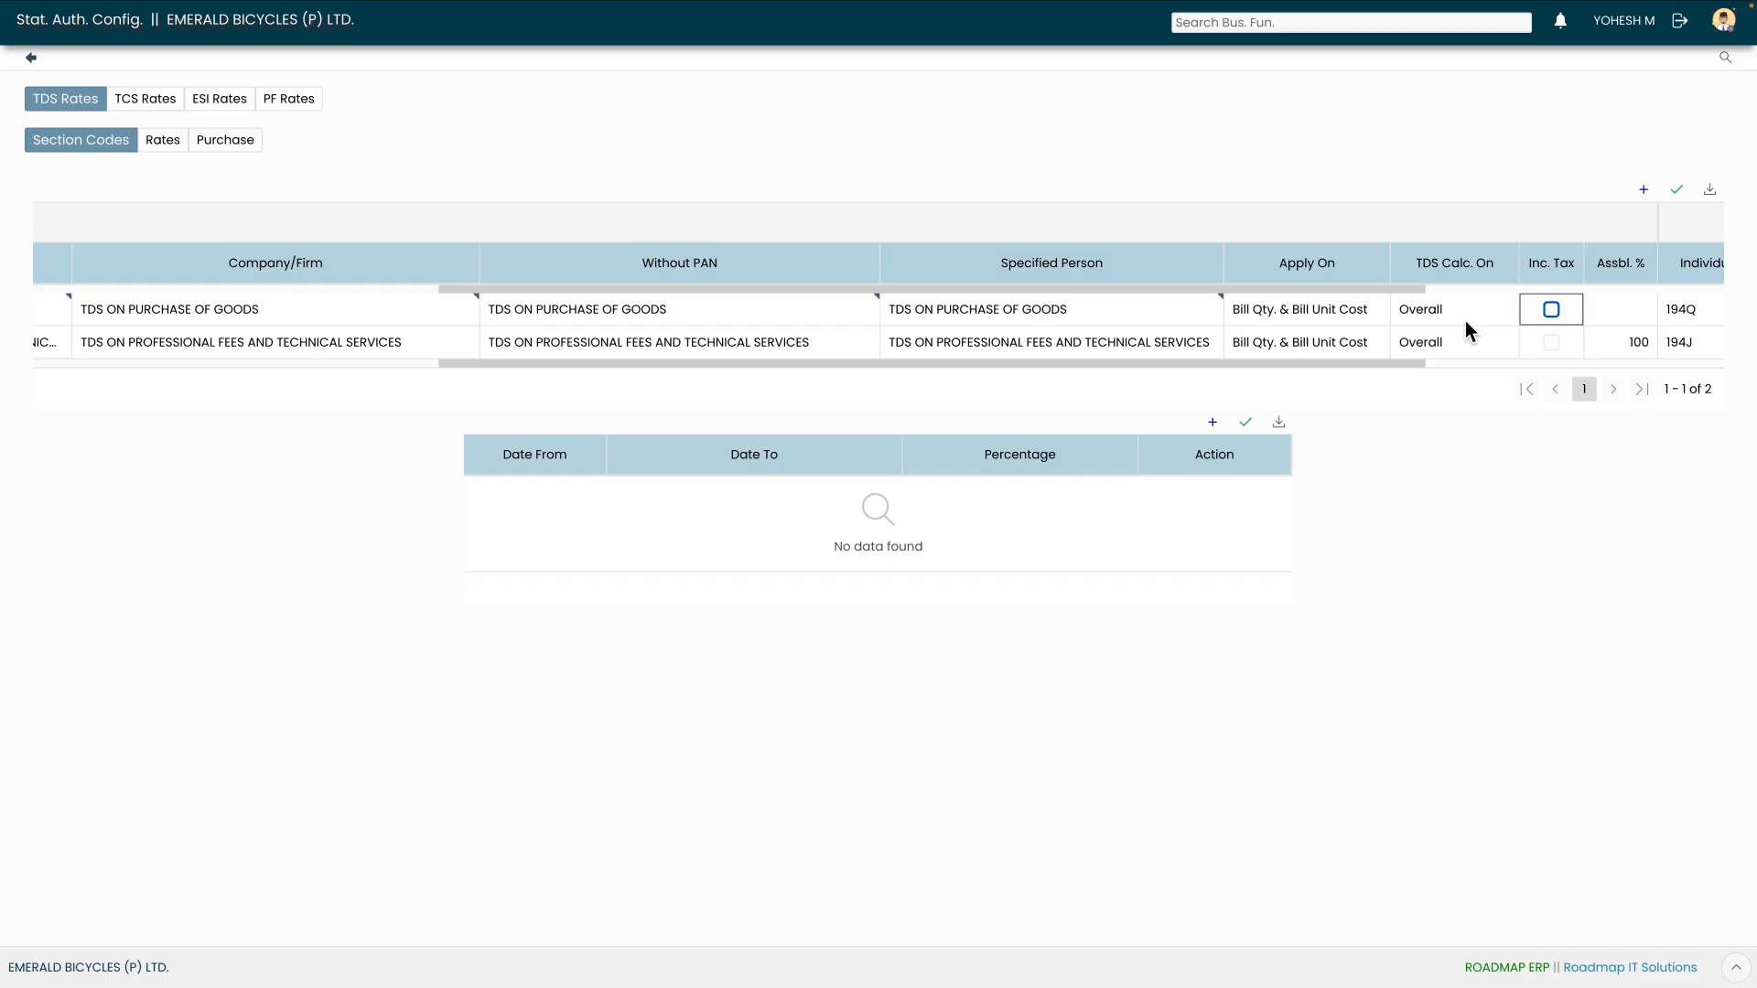
drag(1308, 363, 1379, 368)
Set the 194Q assessable percentage to 100 and save the section codes
click(1503, 315)
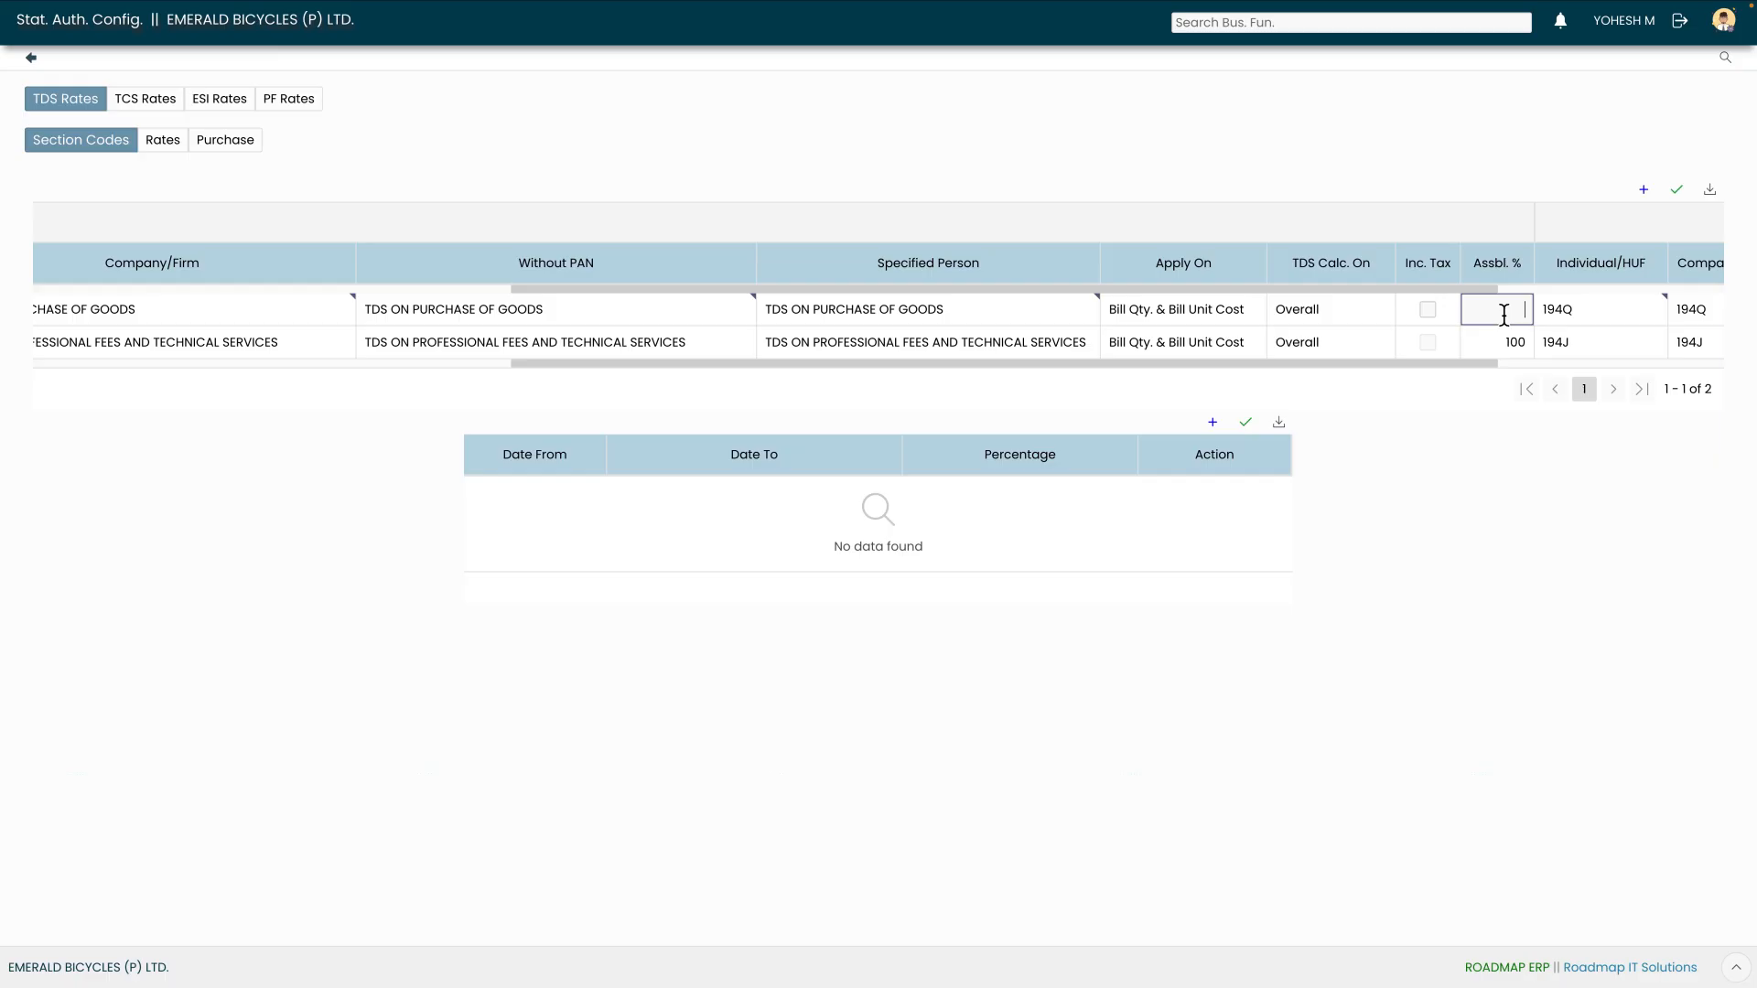
text(100)
key(Tab)
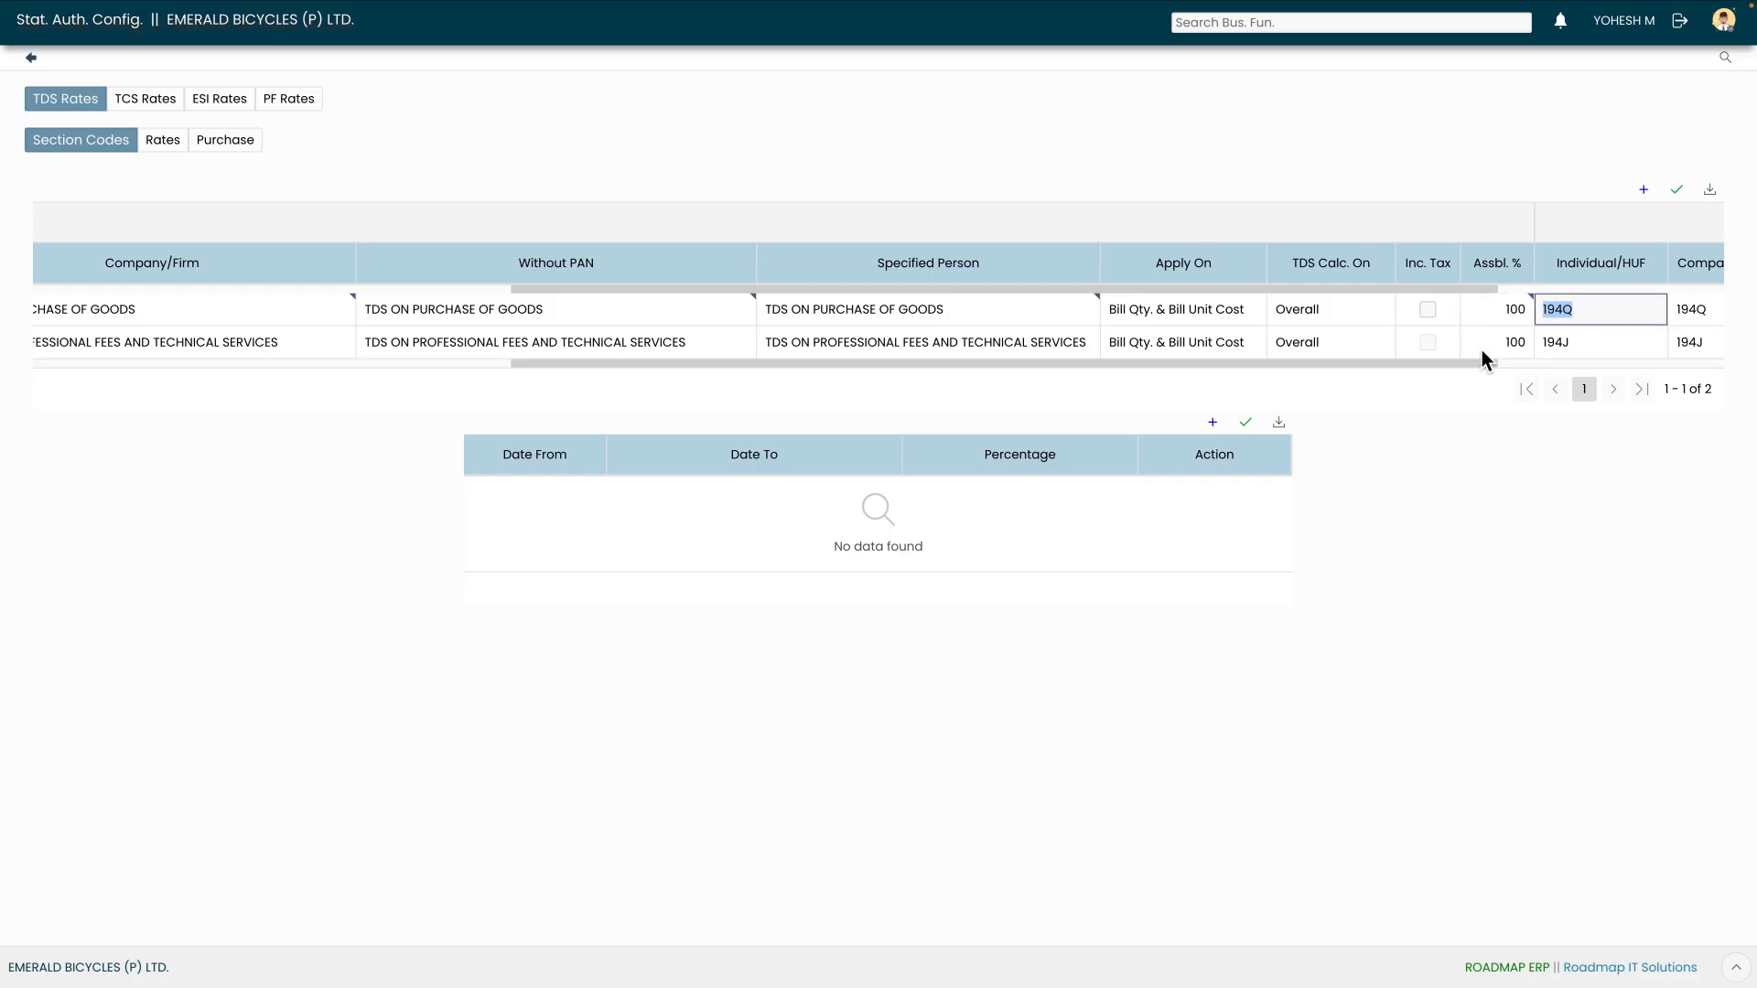
drag(1446, 364, 1691, 373)
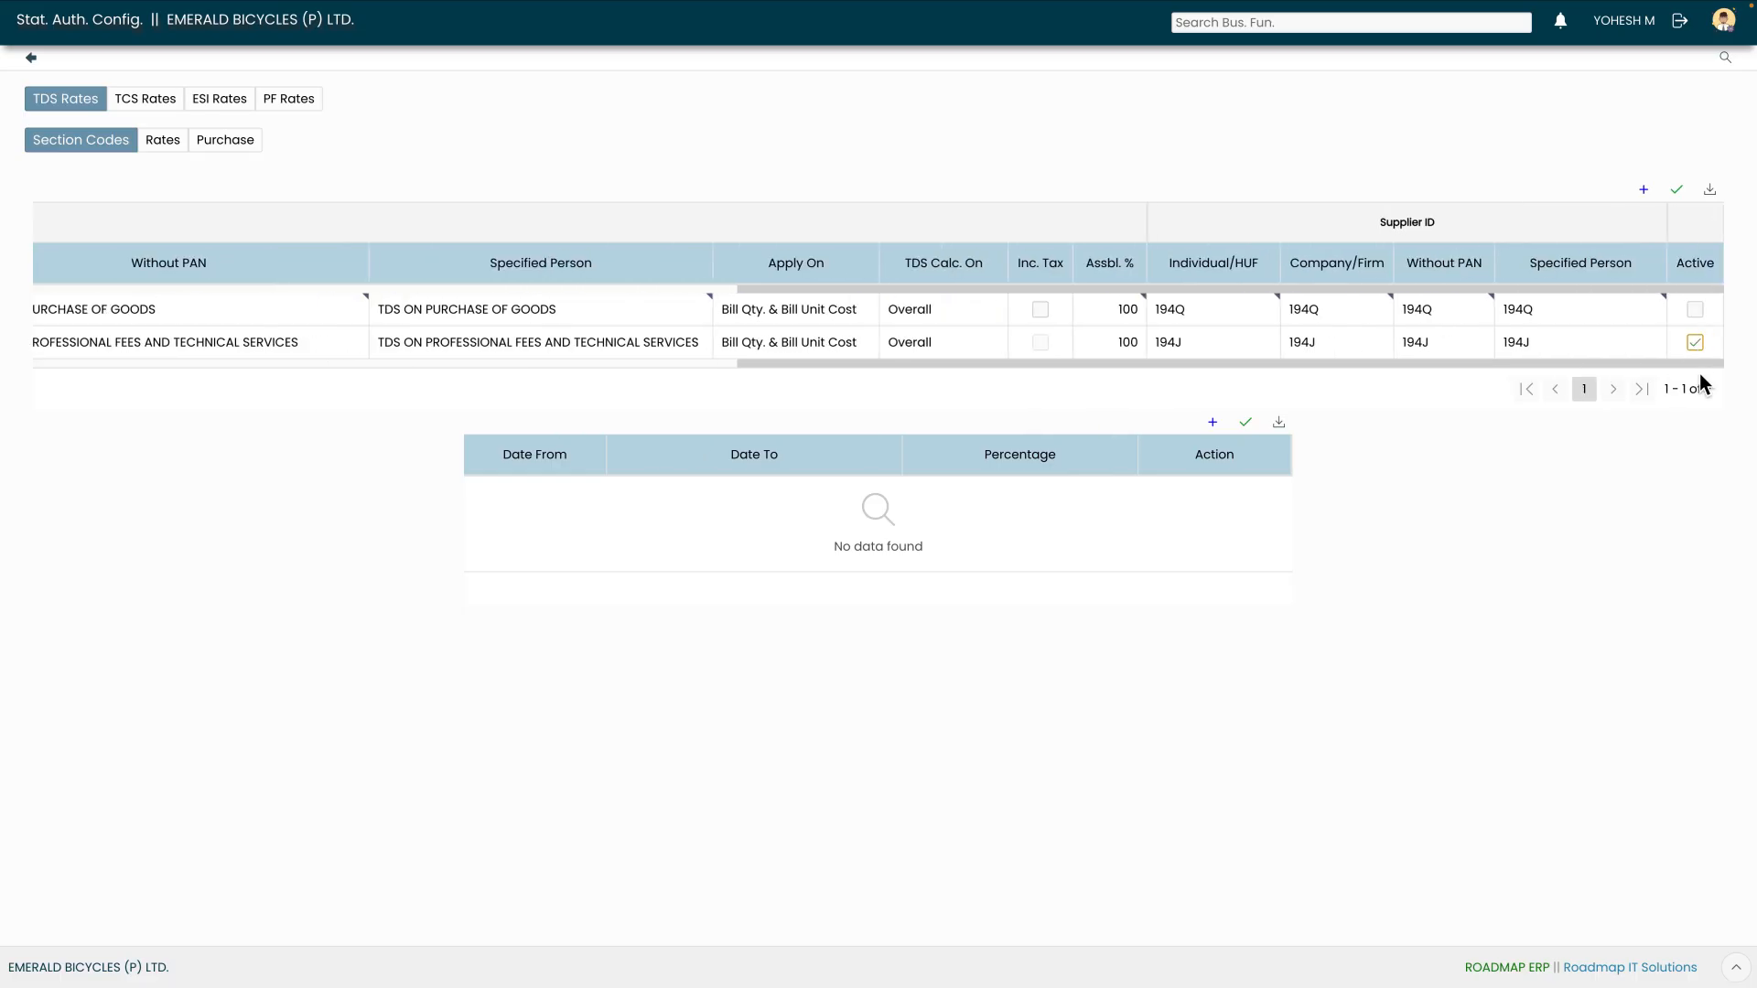
click(1674, 192)
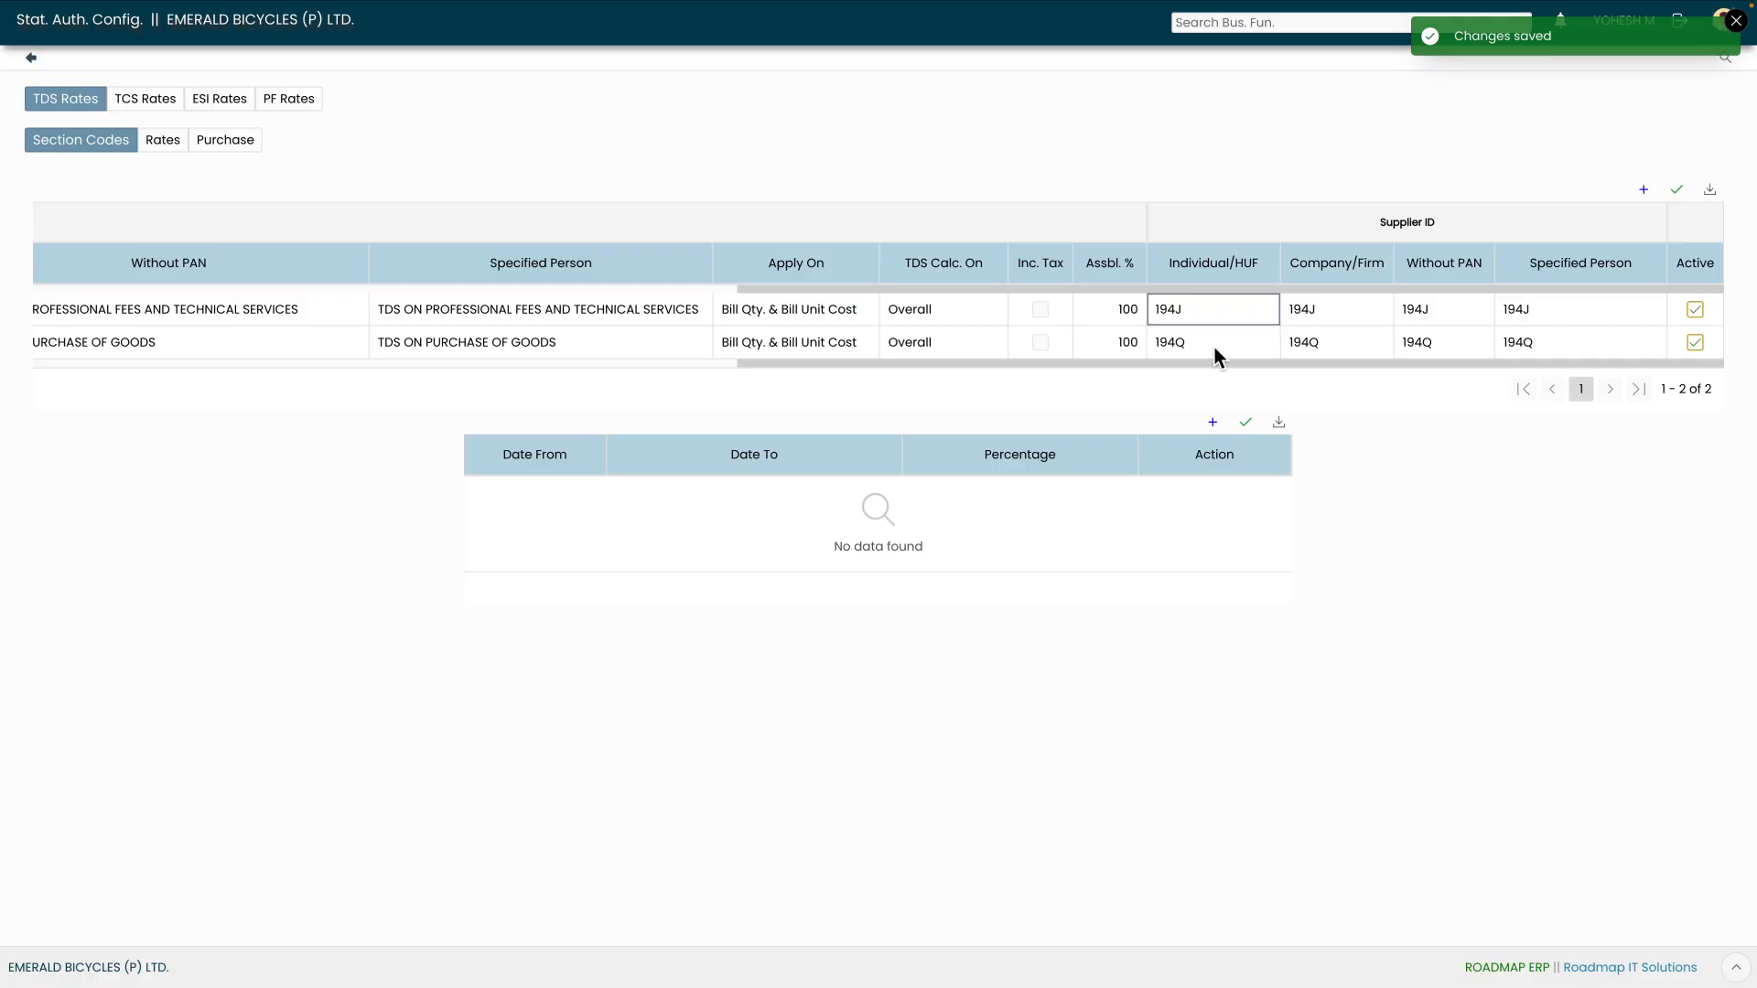
Start a new TDS rates document with Date From 01-04-2025
click(163, 145)
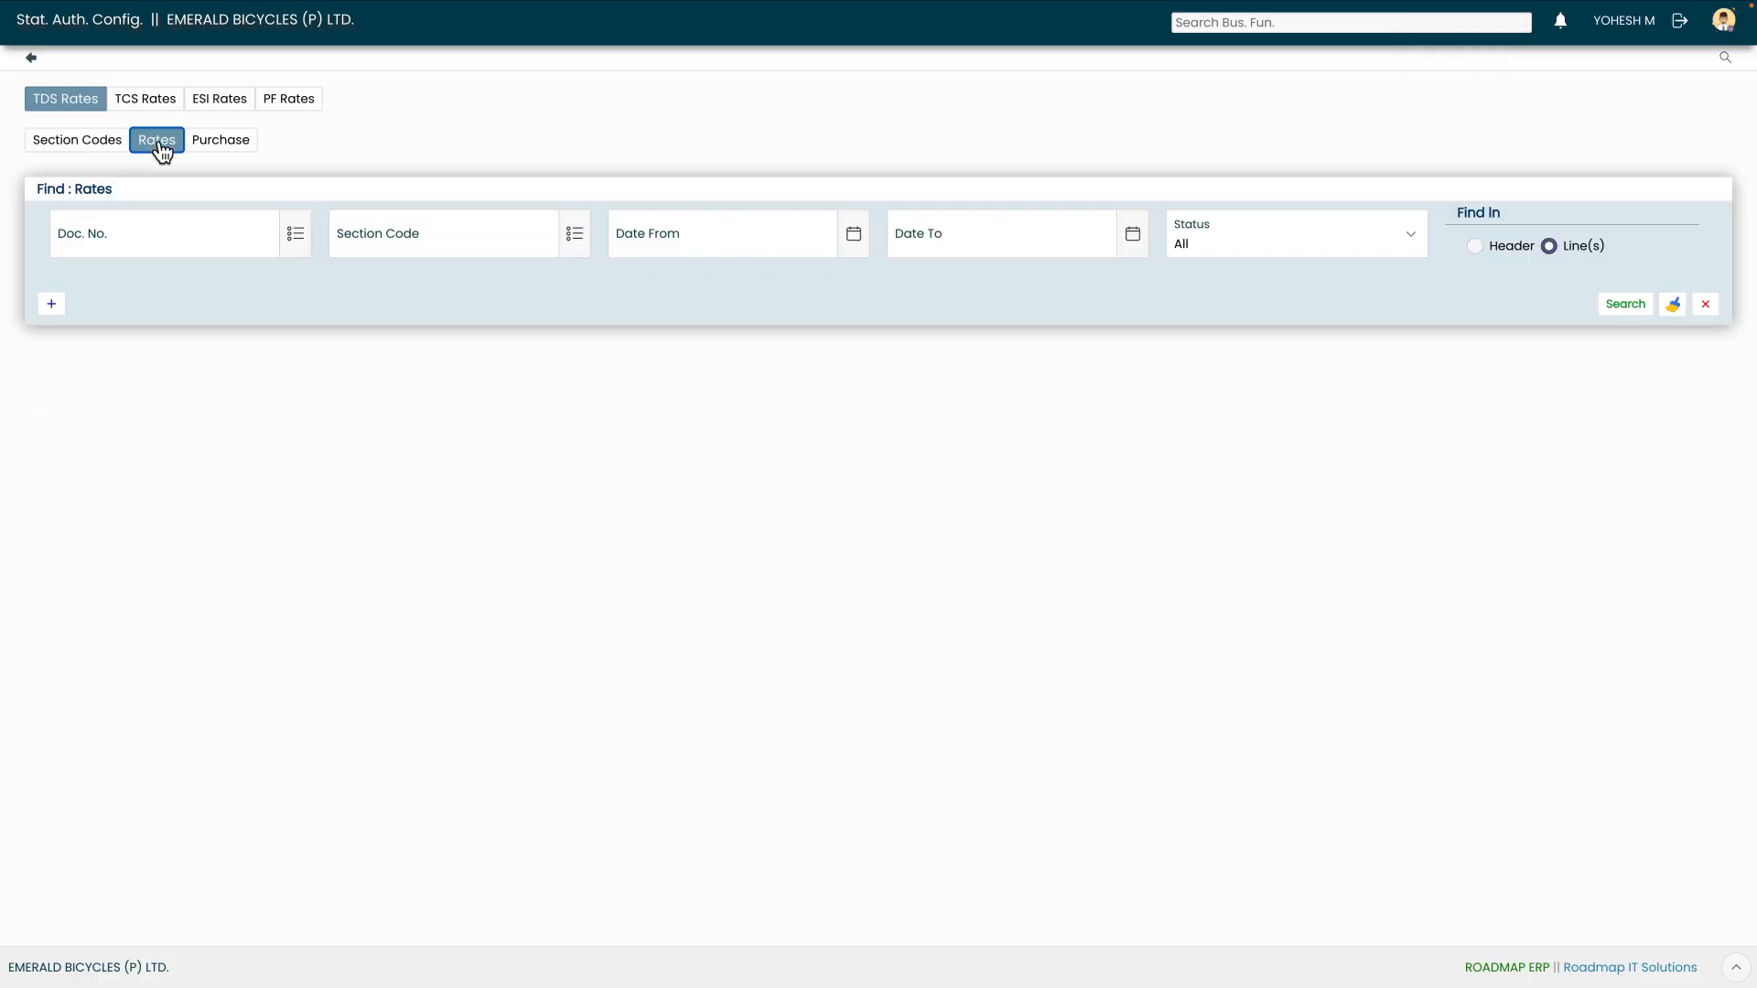
click(53, 306)
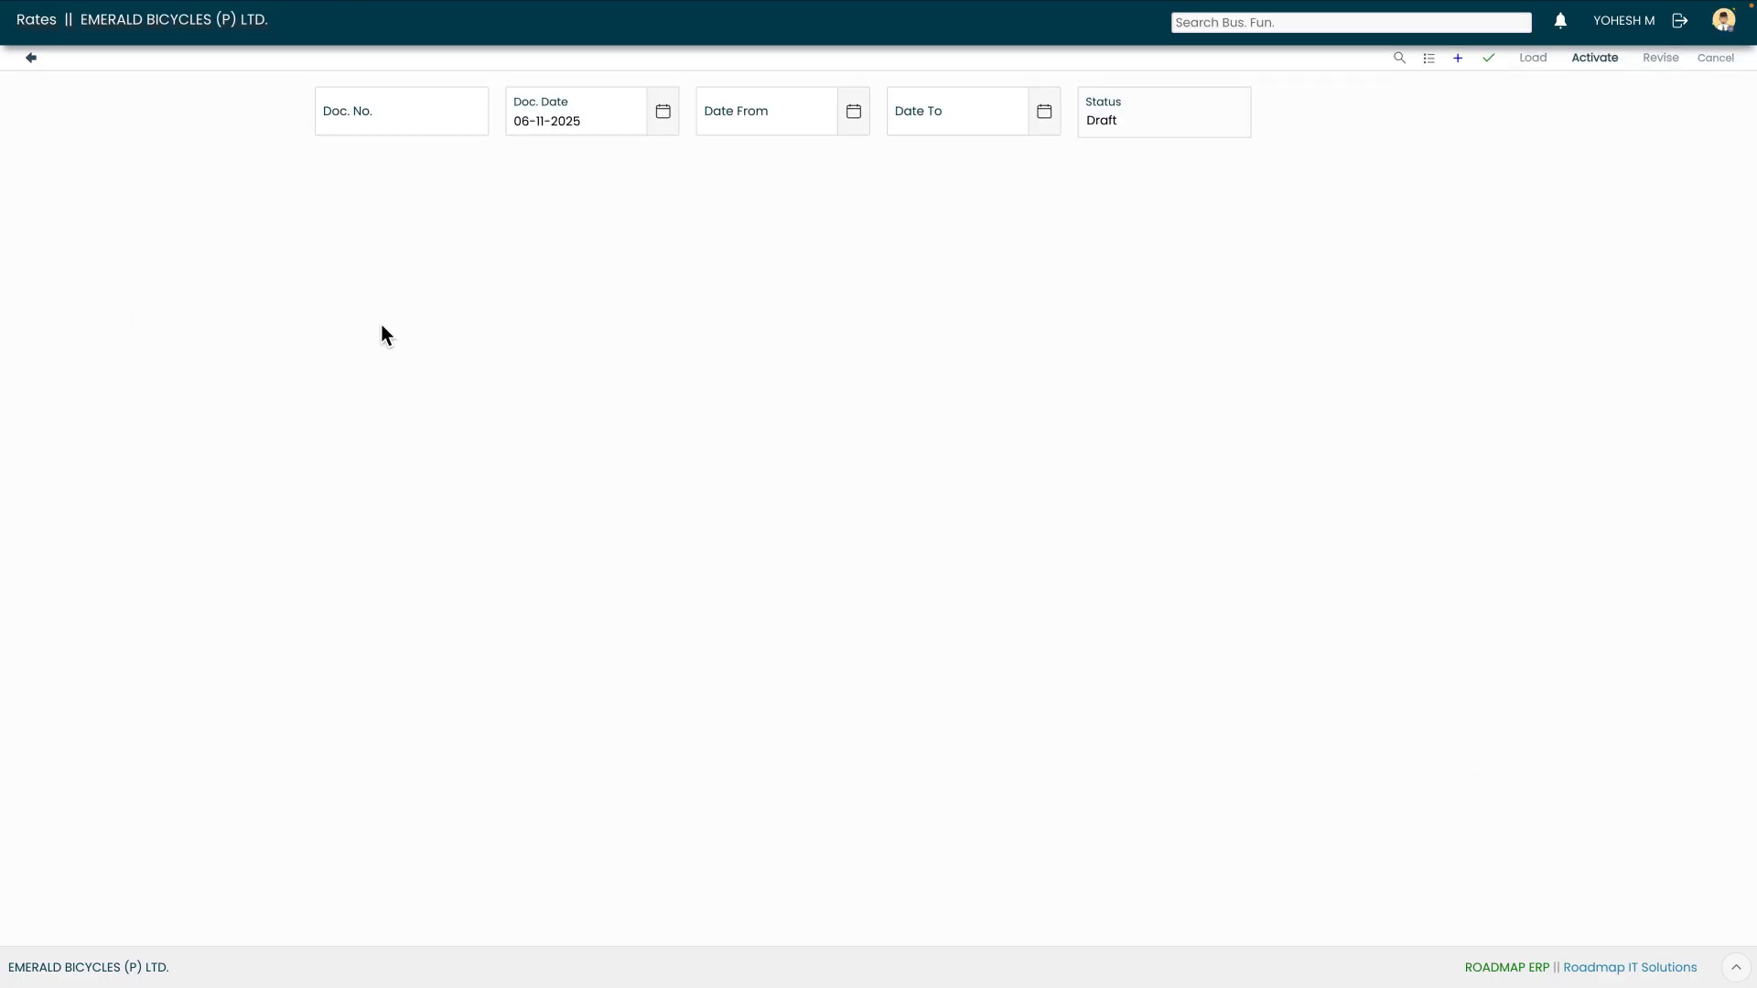
click(855, 115)
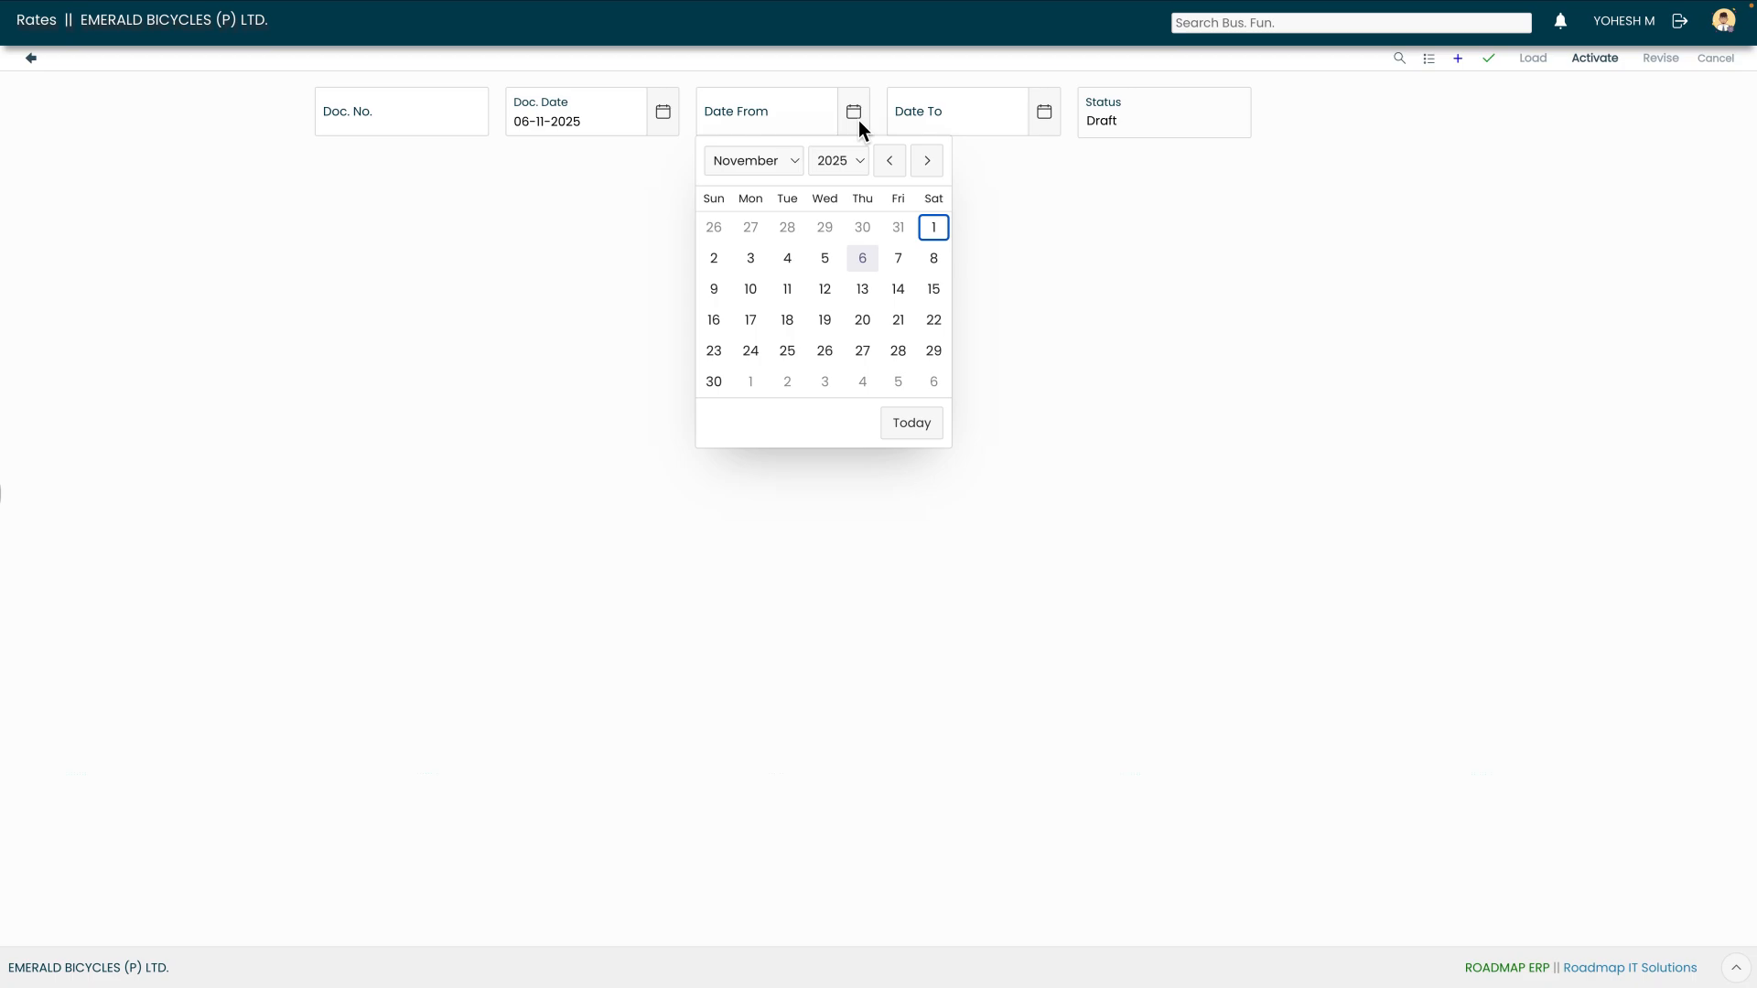
click(762, 161)
click(732, 27)
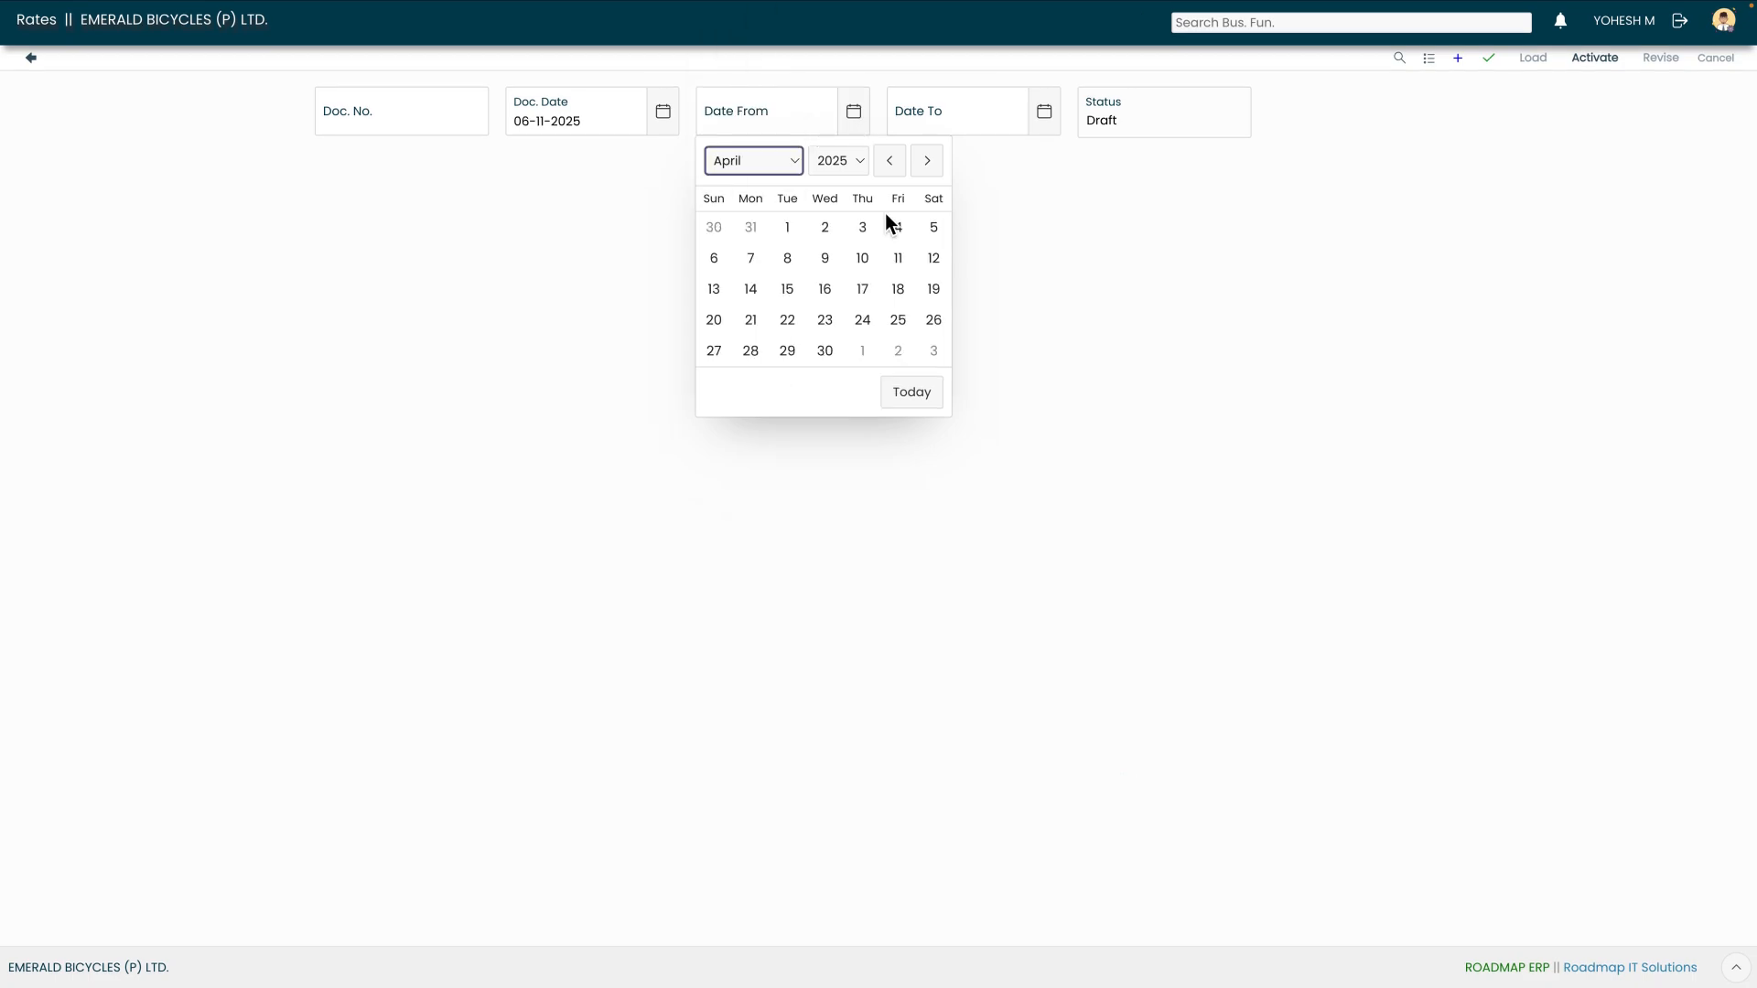
click(829, 163)
click(830, 163)
click(786, 226)
Set Date To 31-03-2026 and save the rates document
click(1041, 115)
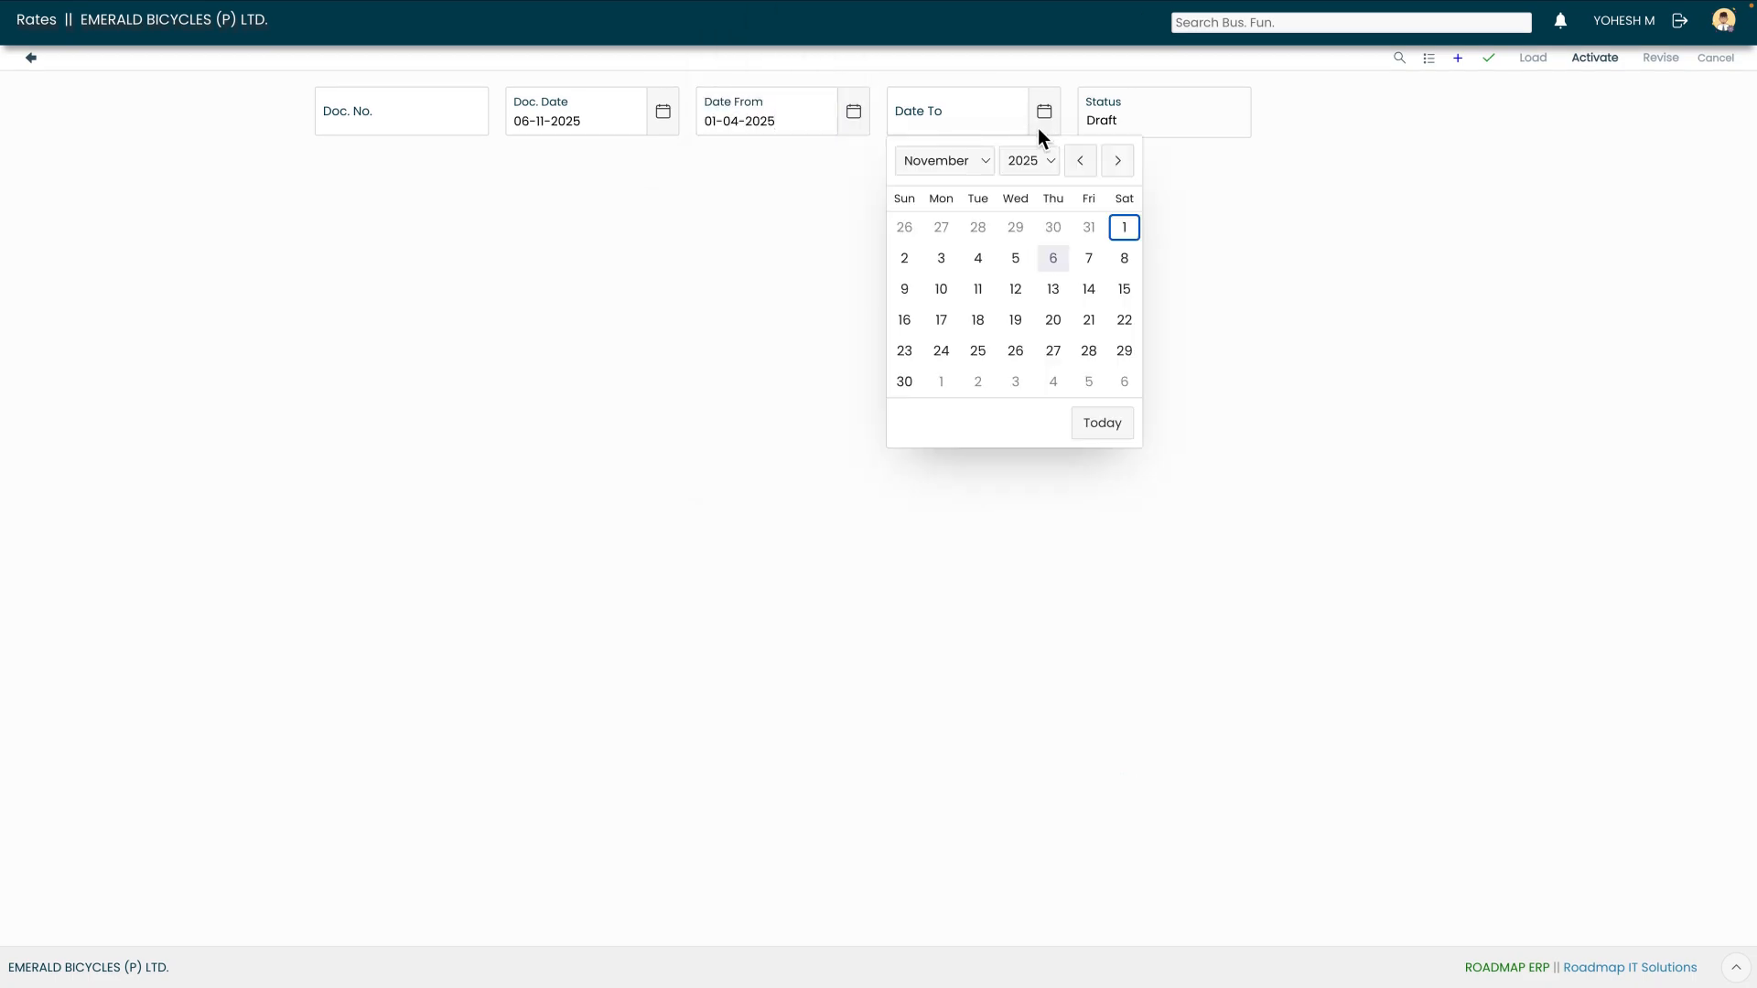
click(984, 161)
click(954, 66)
click(1031, 160)
click(1025, 121)
click(978, 349)
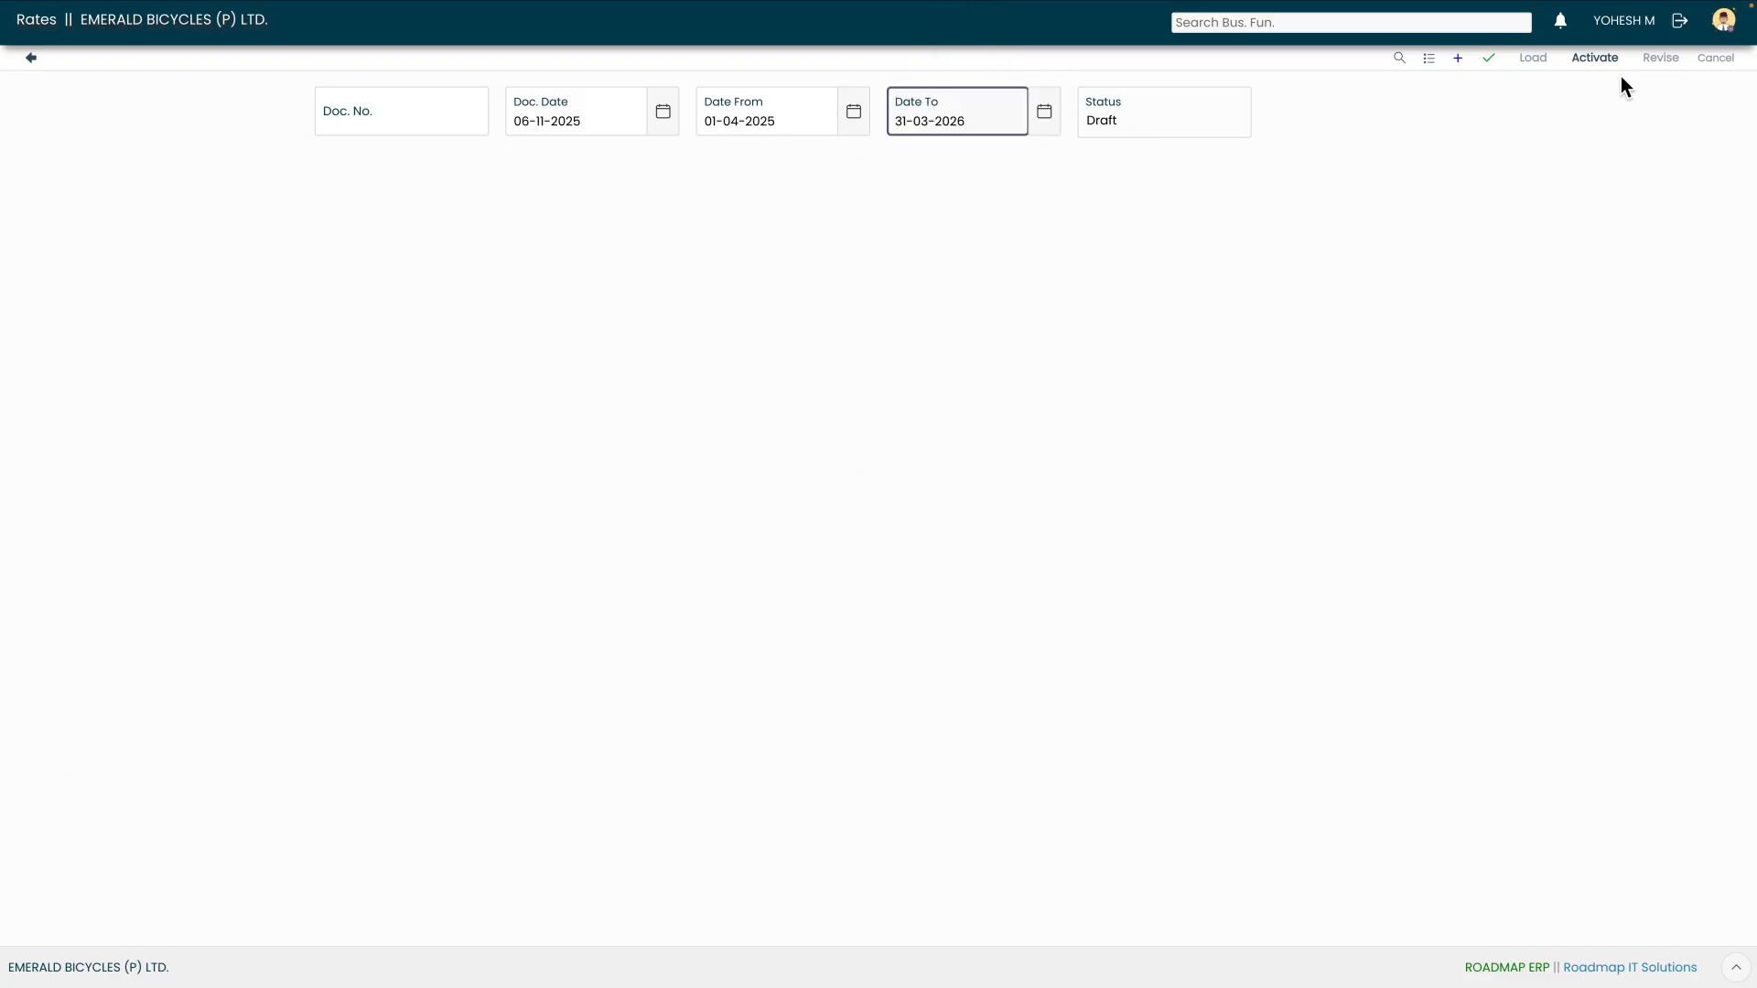
click(1488, 59)
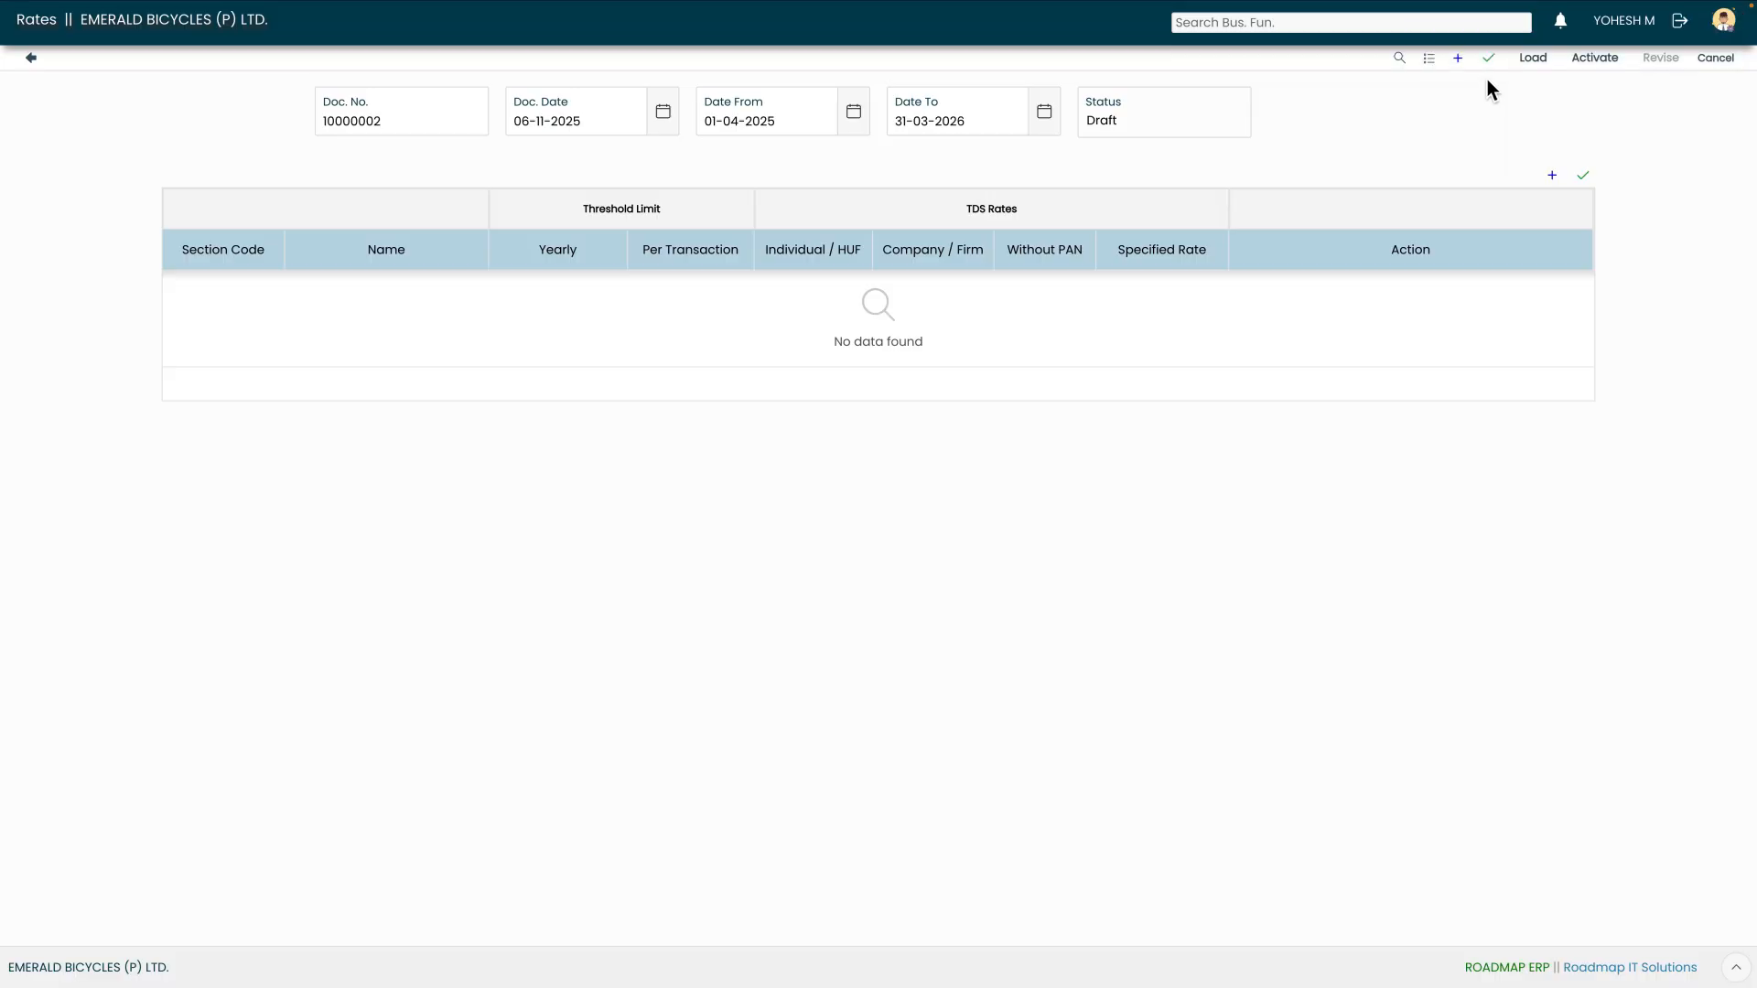
Add a rates line for section 194Q with a yearly threshold of 5000000
click(1552, 175)
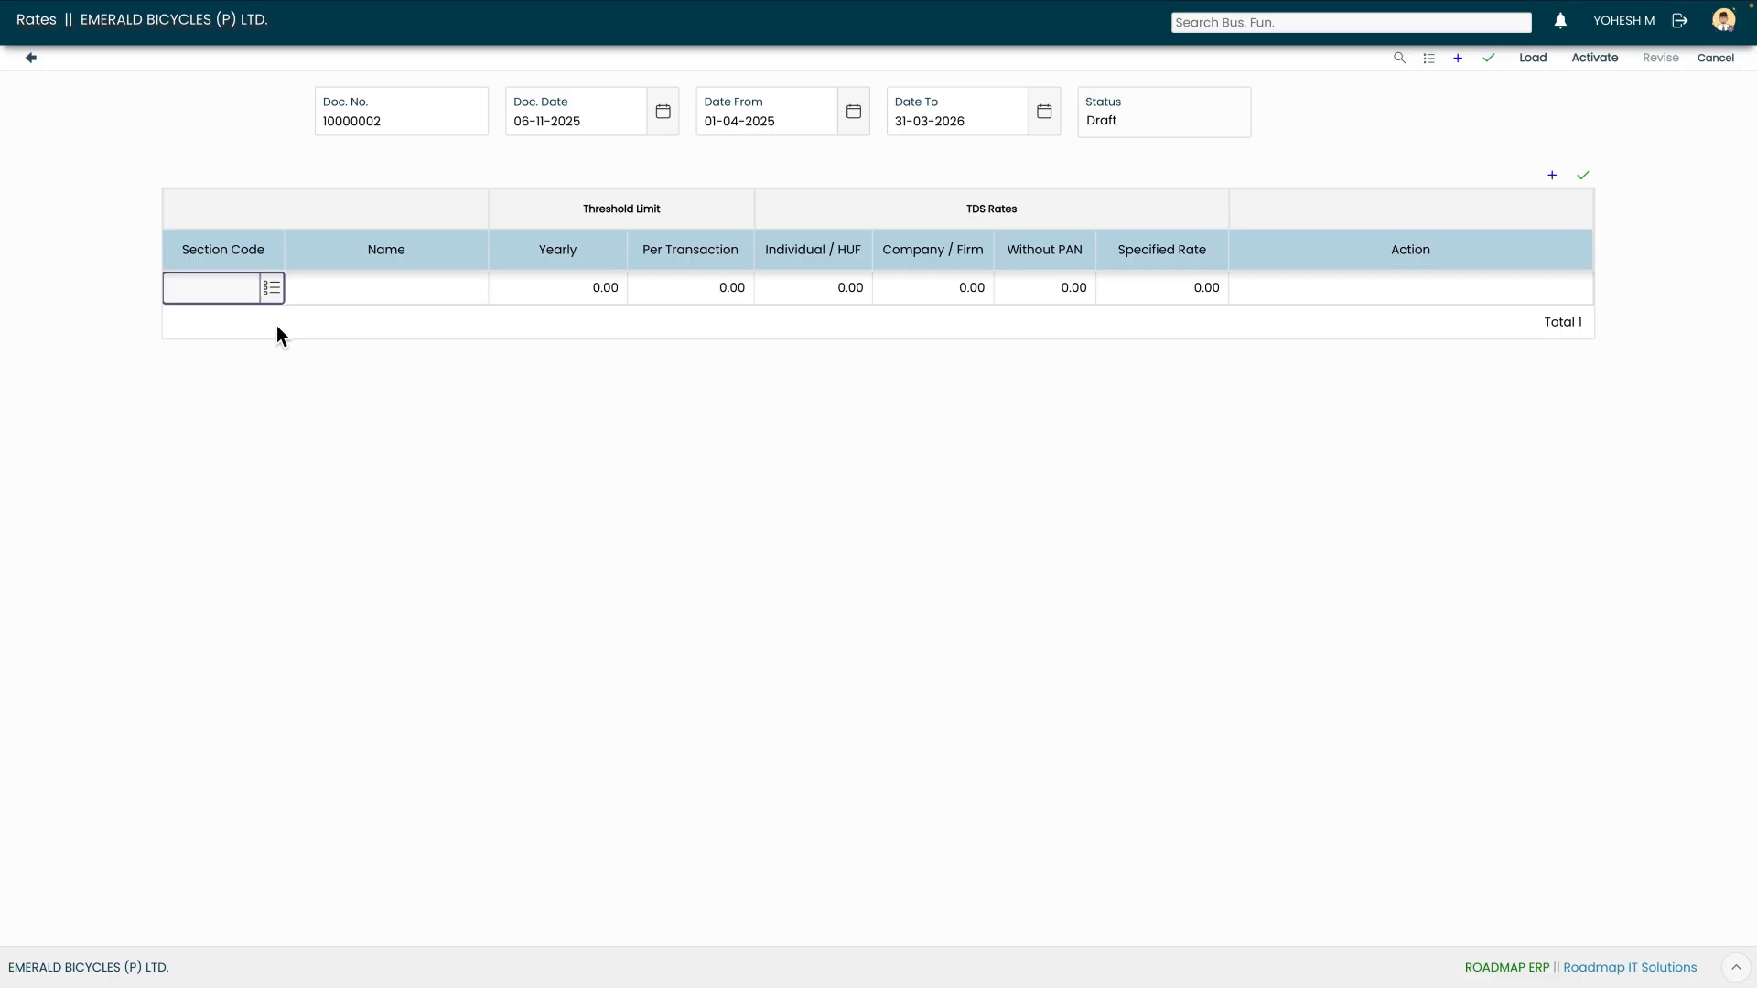
click(271, 289)
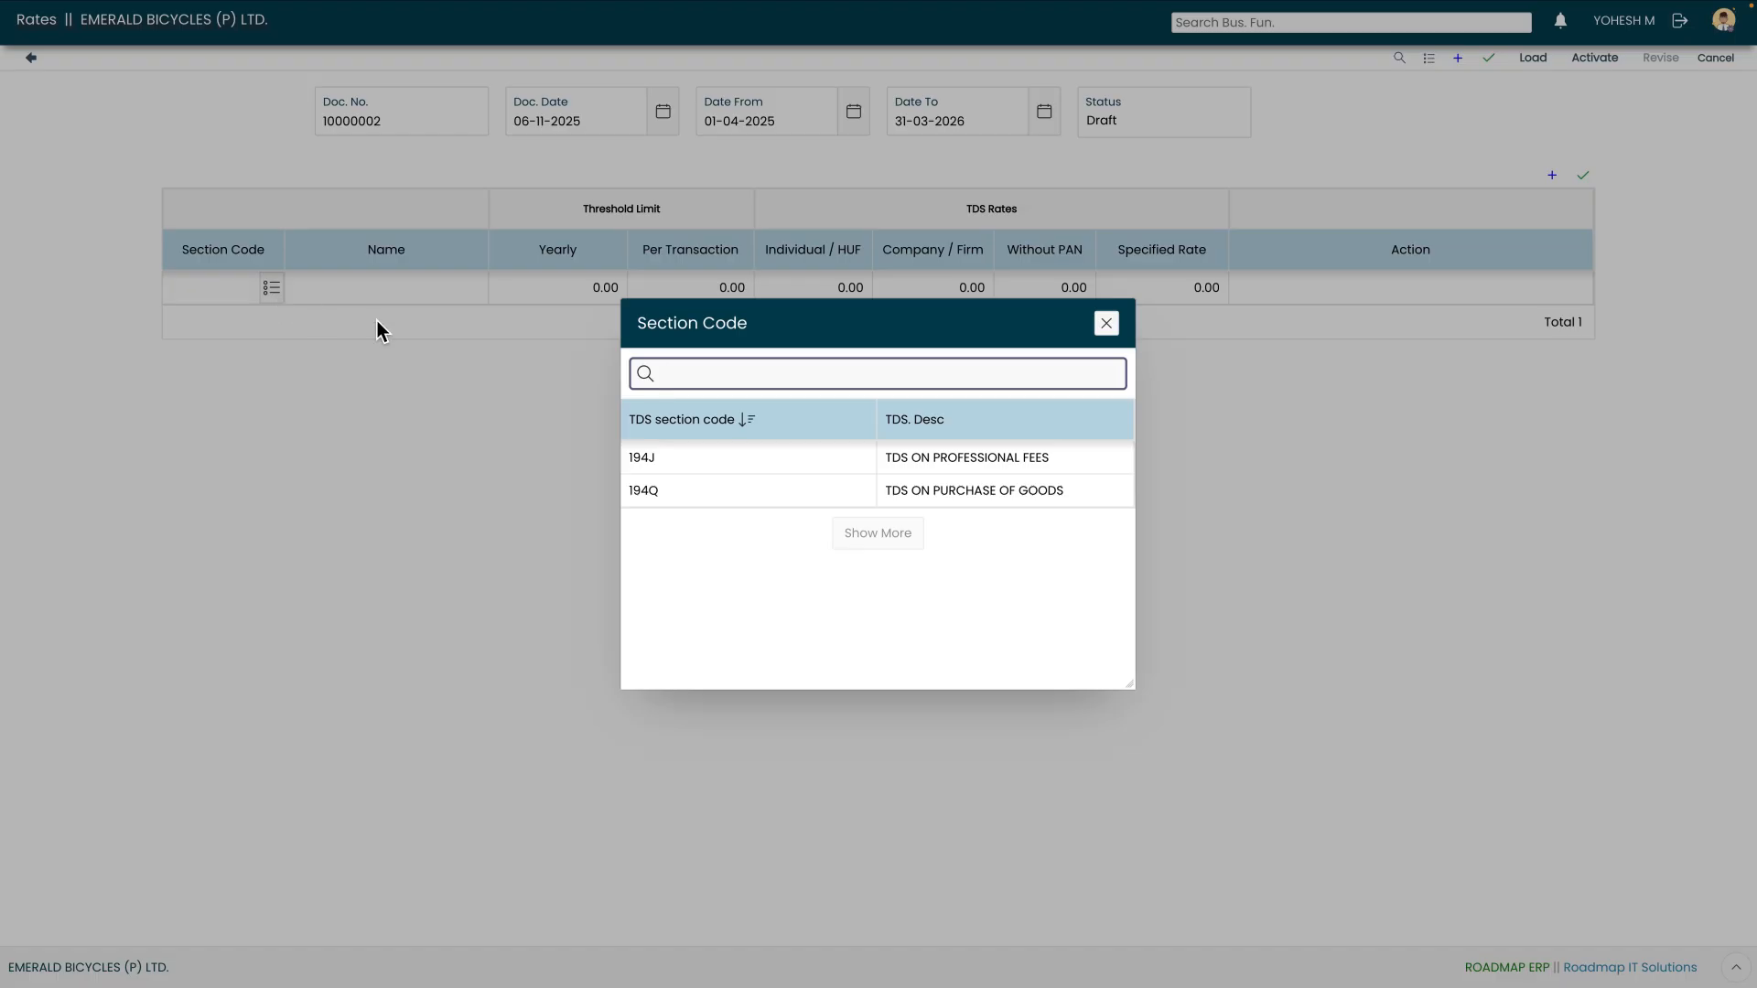
click(709, 505)
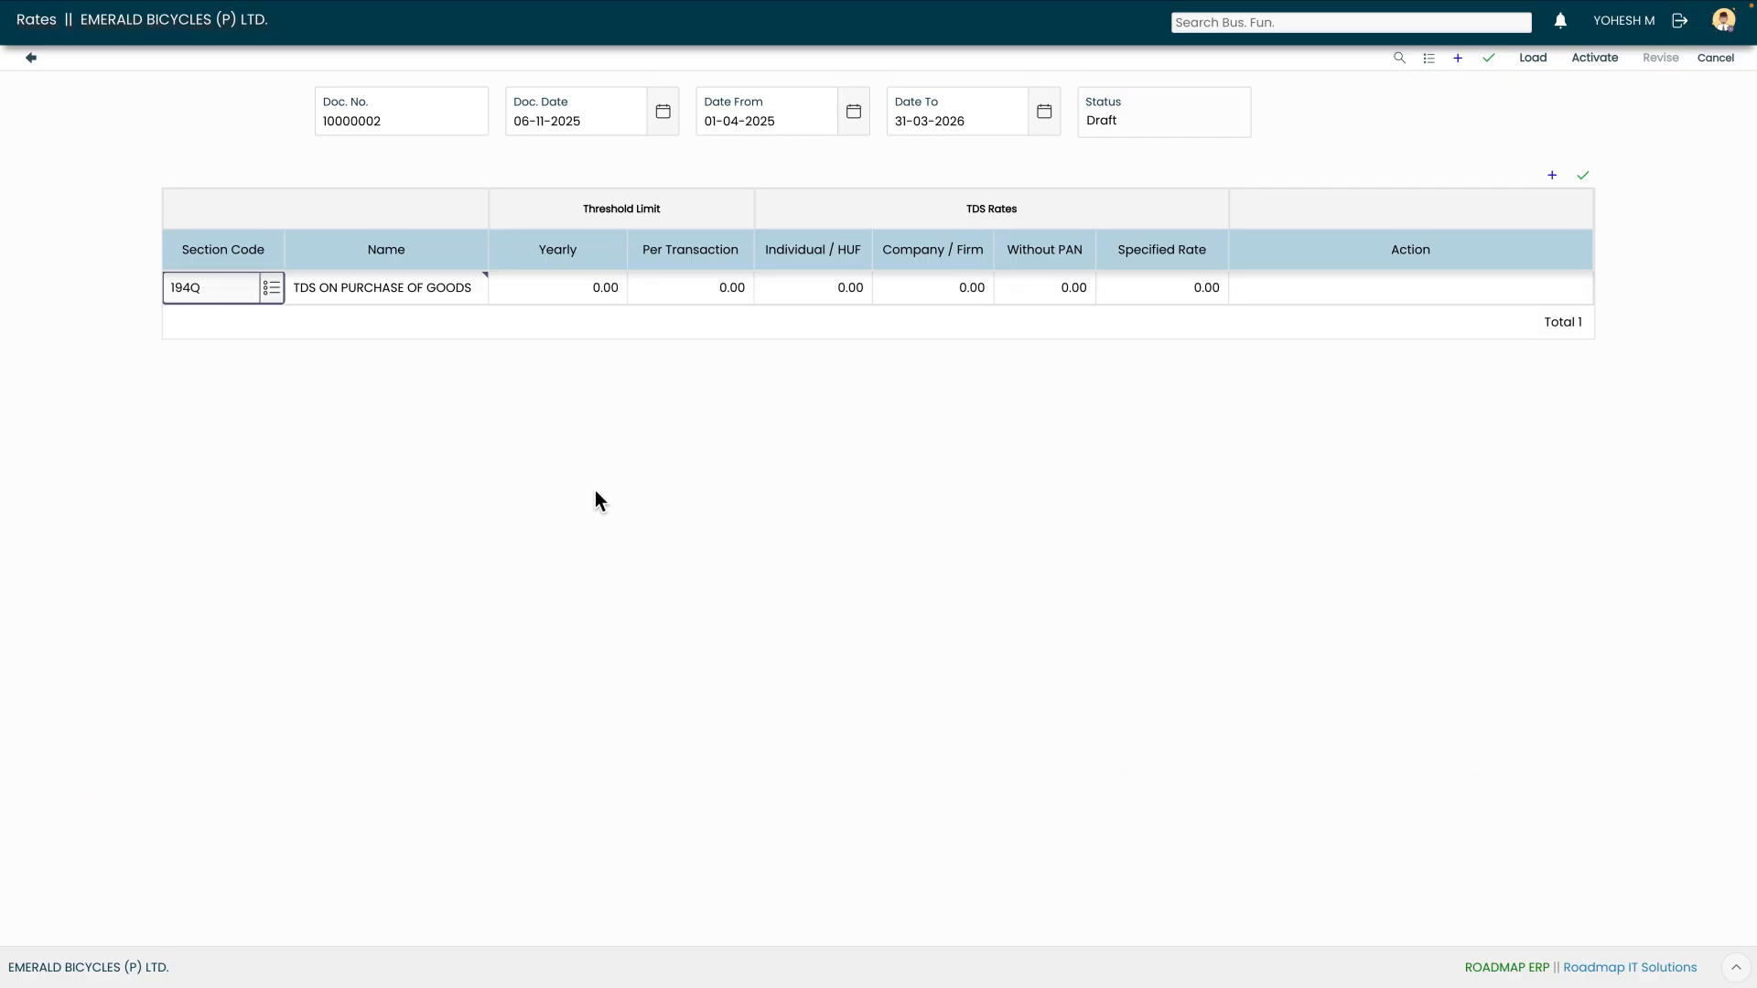
key(Tab)
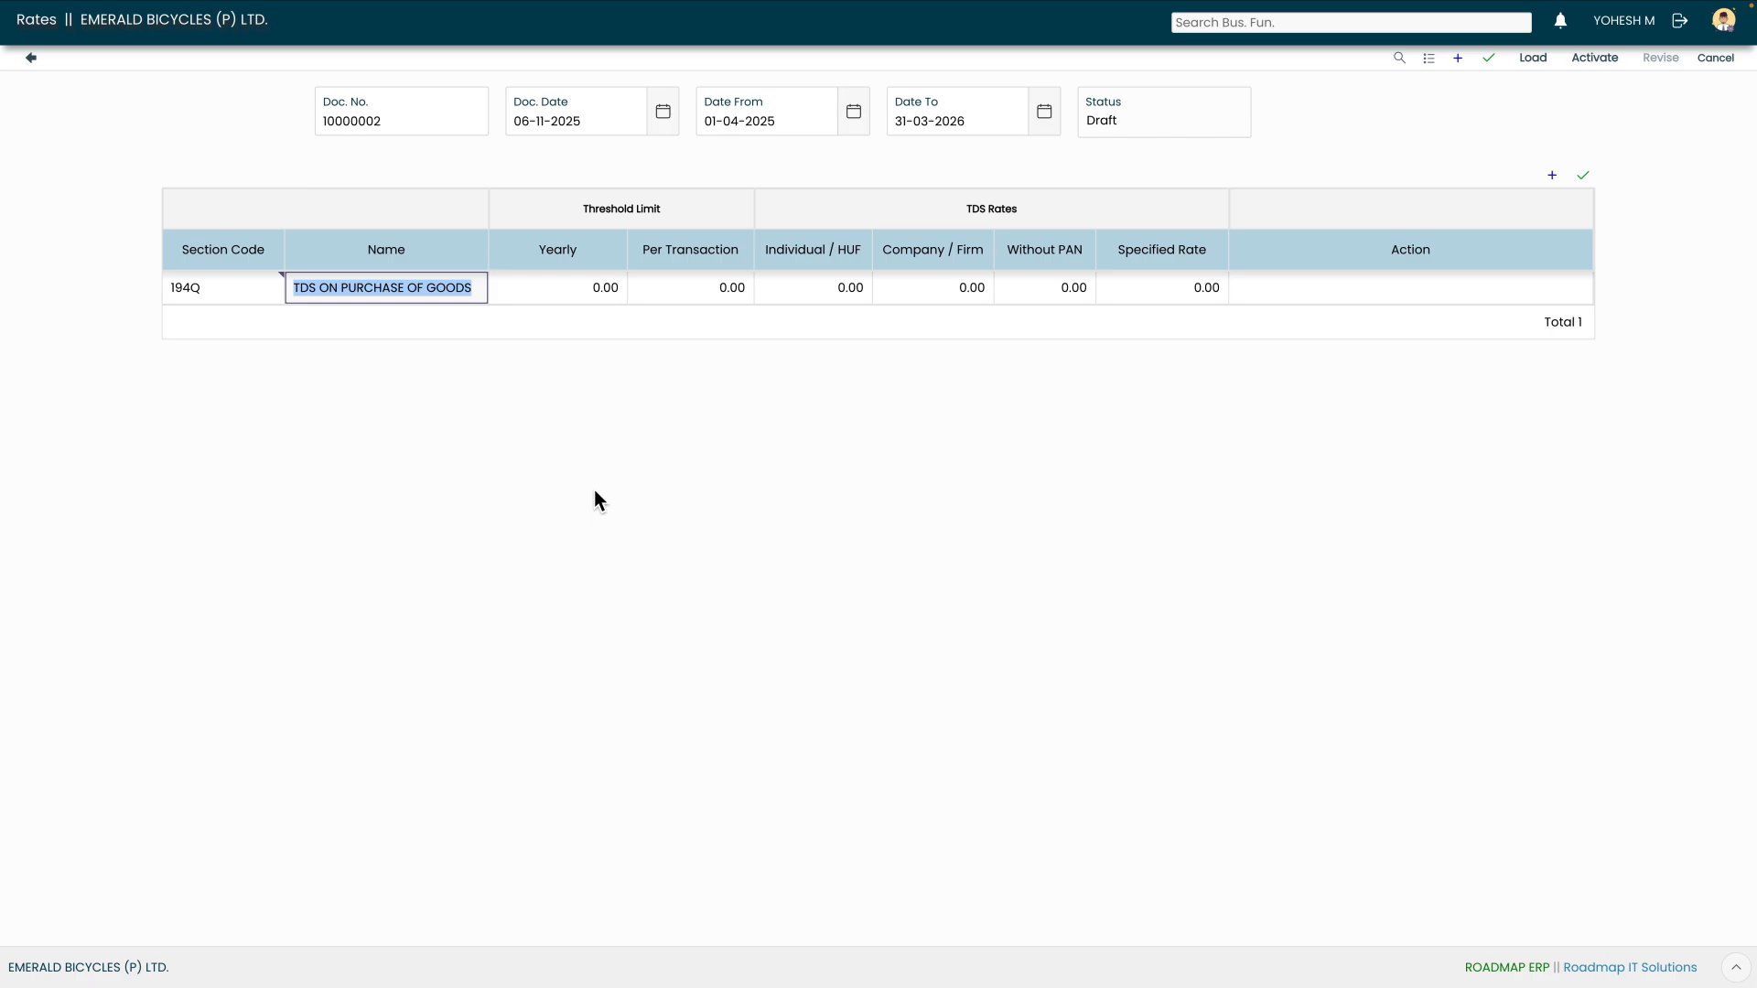
key(Tab)
text(5000000)
key(Tab)
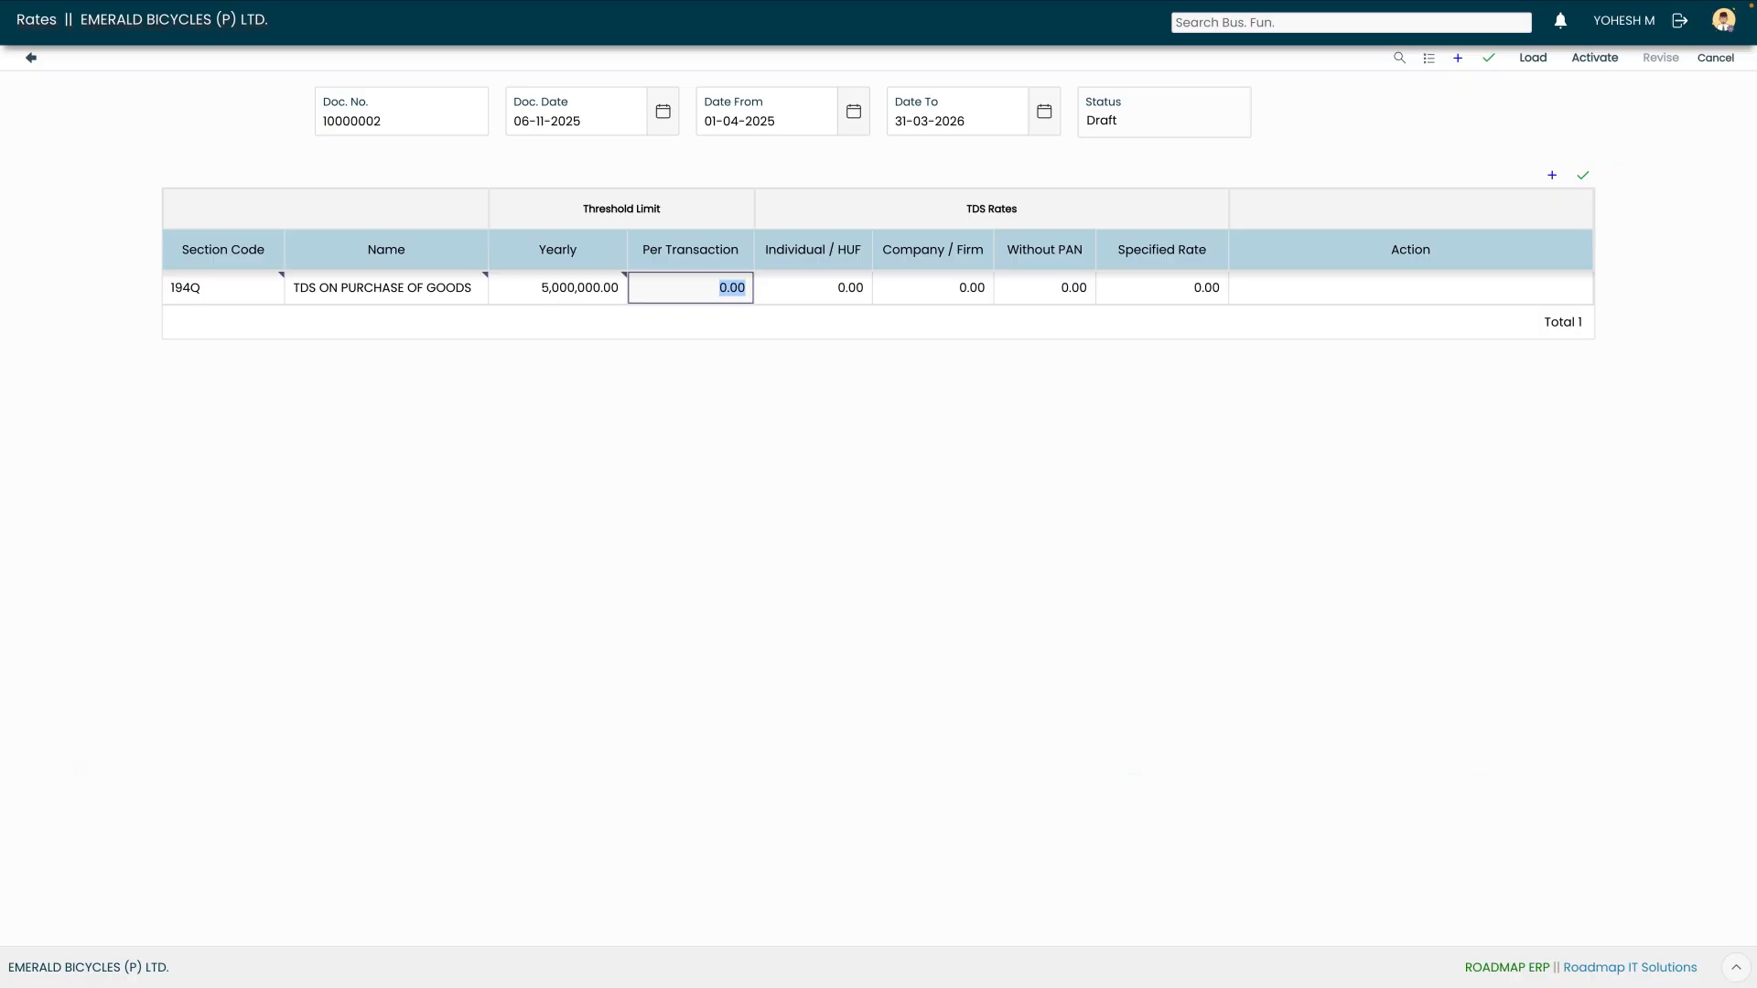
Enter rates 0.10 for Individual/HUF, 0.10 for Company/Firm and 20 without PAN
key(Tab)
text(0.10)
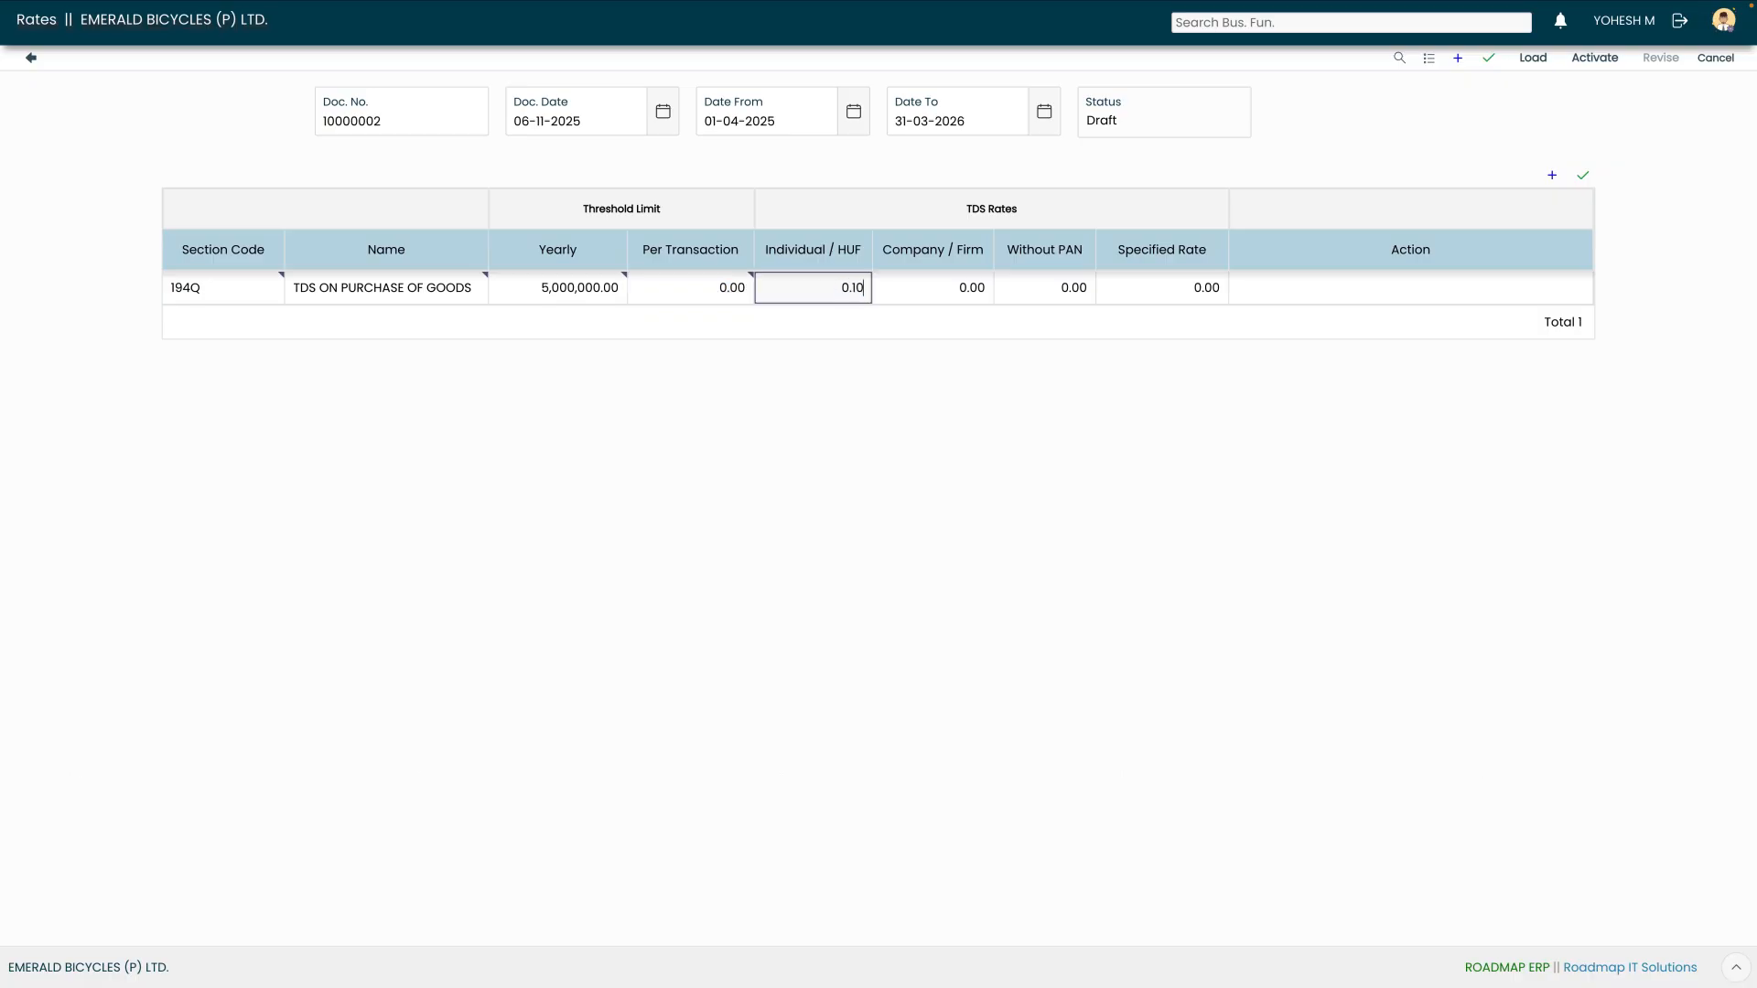
key(Tab)
text(0.10)
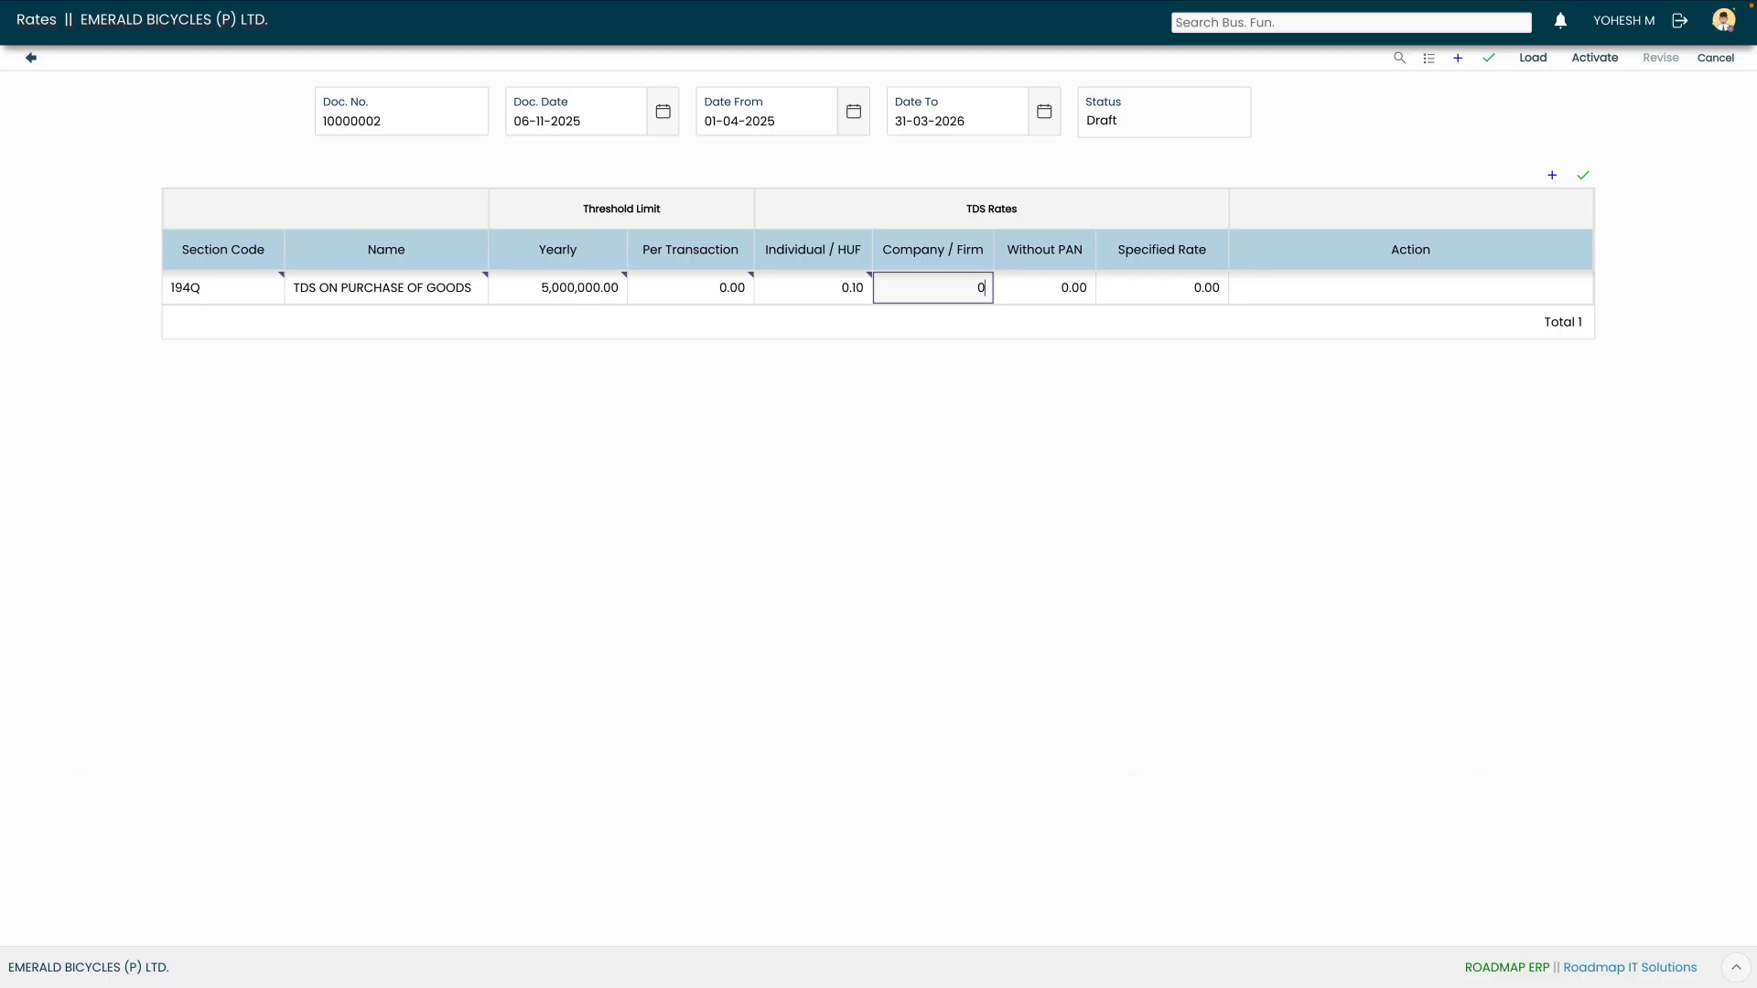
key(Tab)
text(20)
key(Tab)
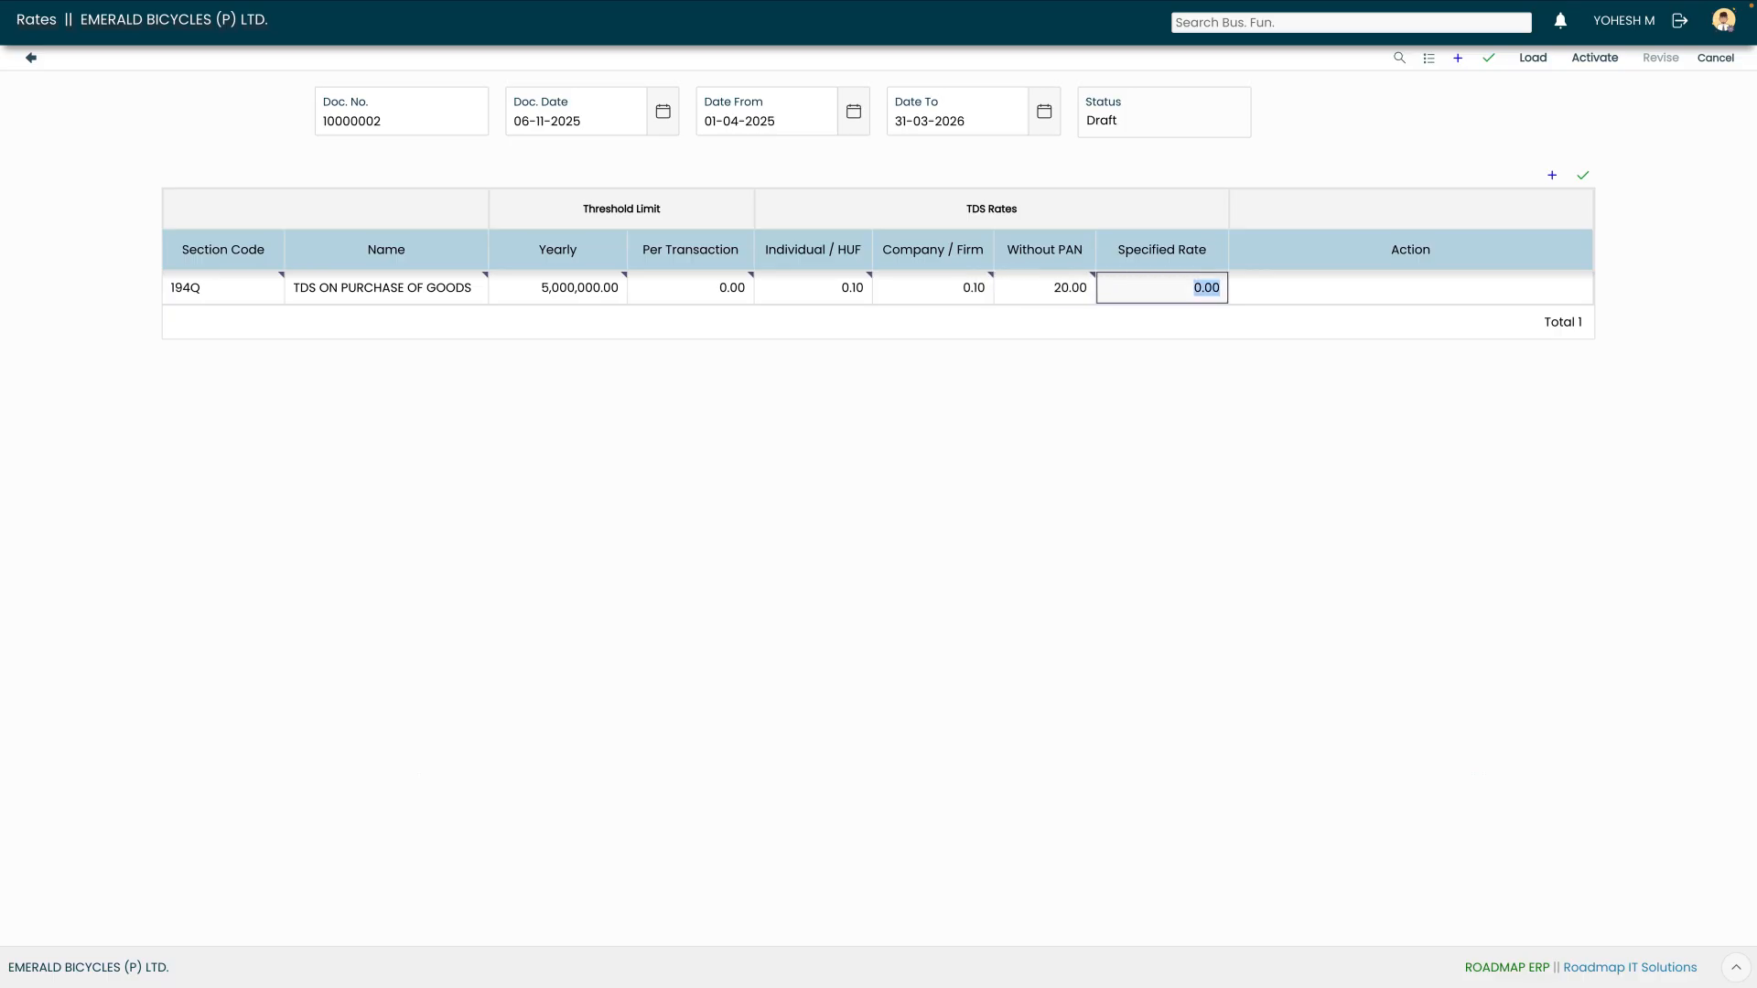
Save the 194Q rate line and review its Individual/HUF, Company/Firm, Without PAN and Specified rates
click(1584, 175)
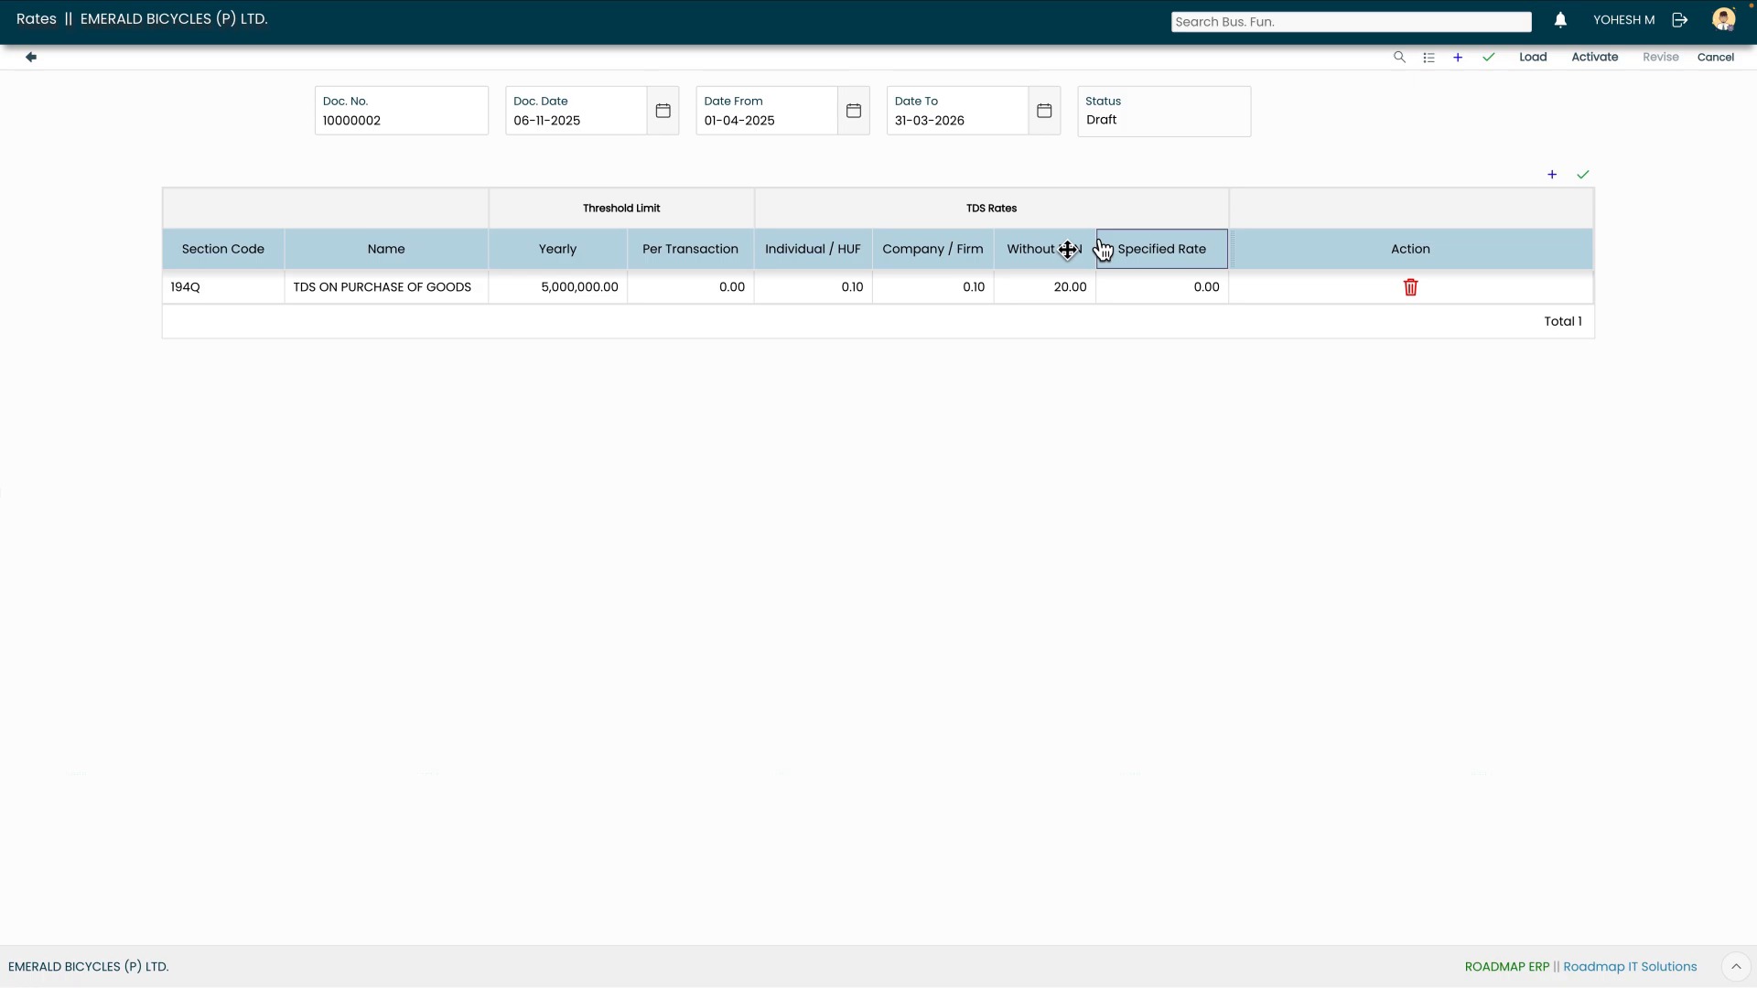
click(830, 292)
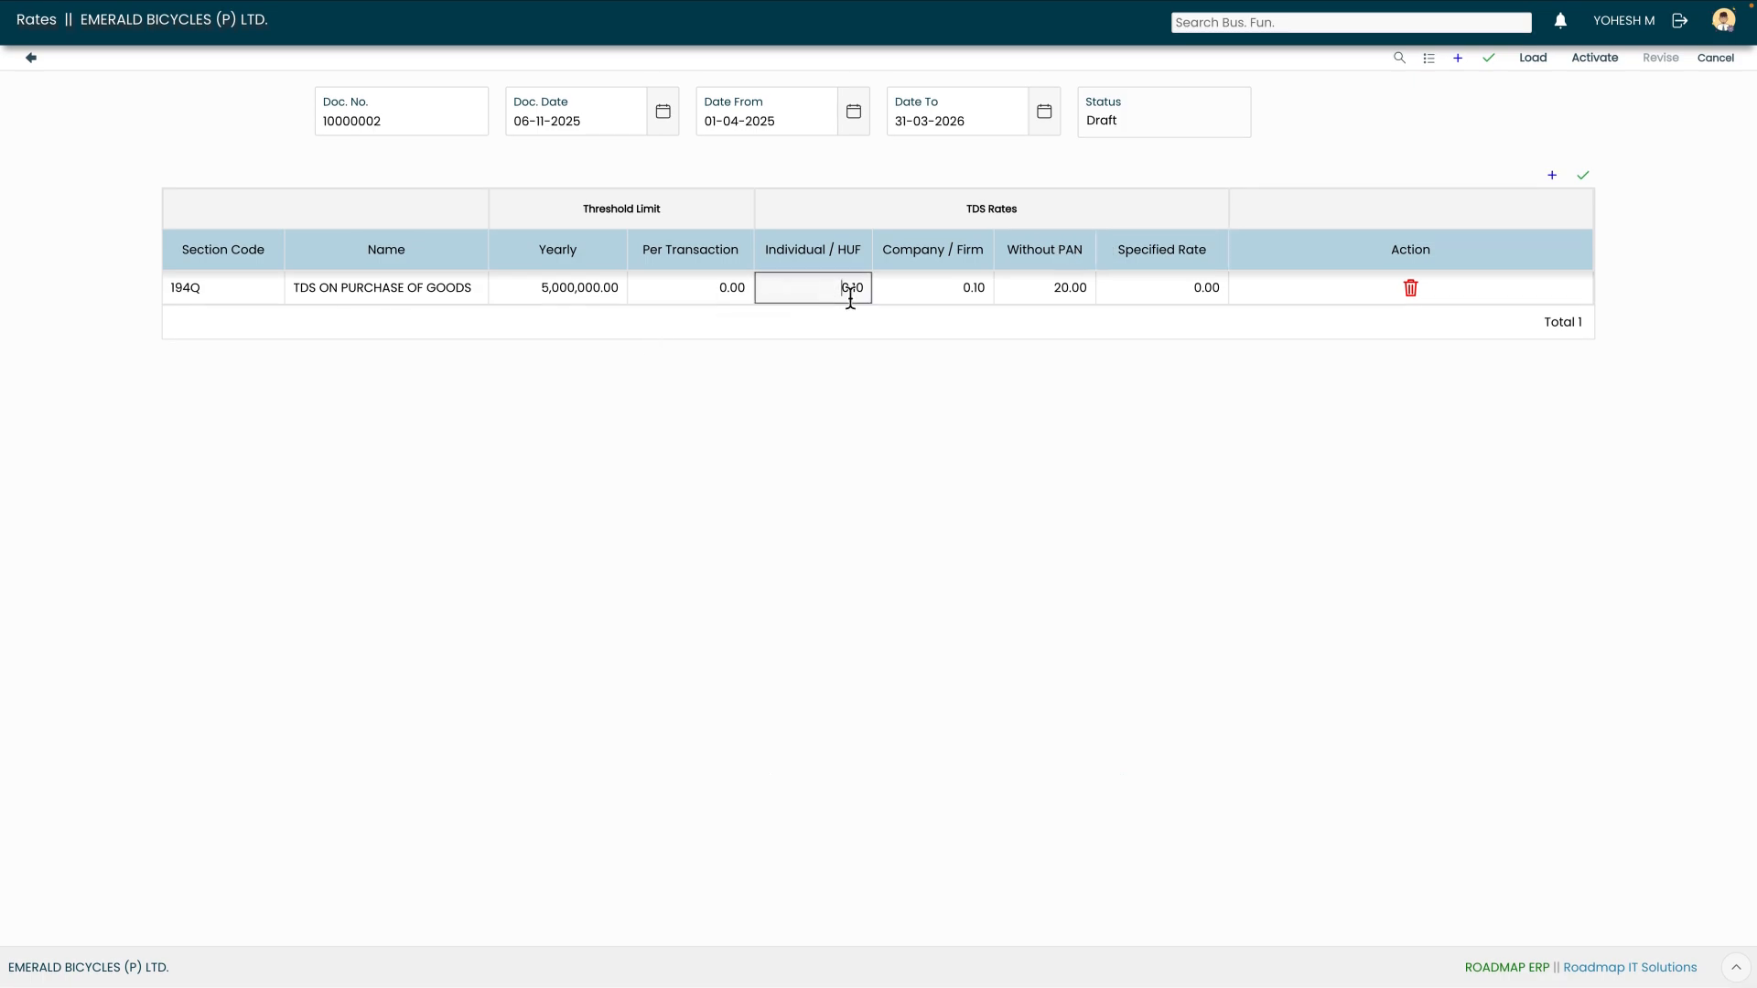
click(952, 293)
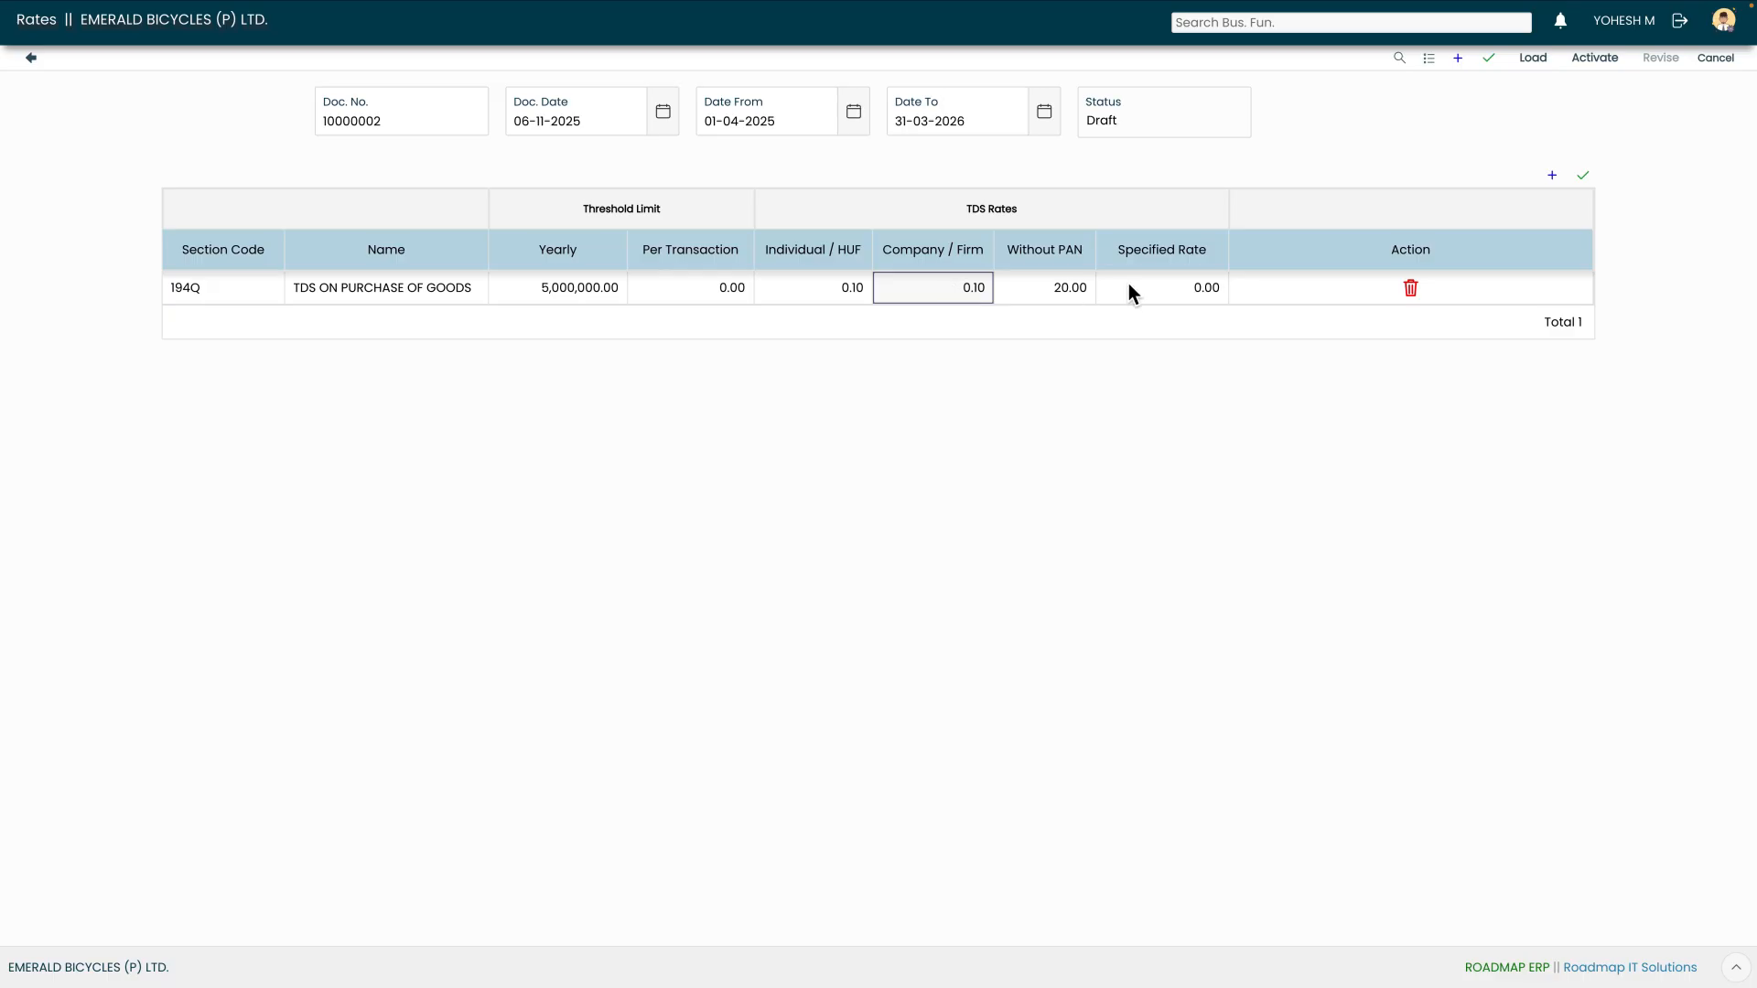
click(1065, 293)
click(1148, 293)
Recheck the Individual/HUF, Company/Firm and Without PAN rates, then activate rates document 10000002
click(822, 300)
click(943, 300)
click(1048, 296)
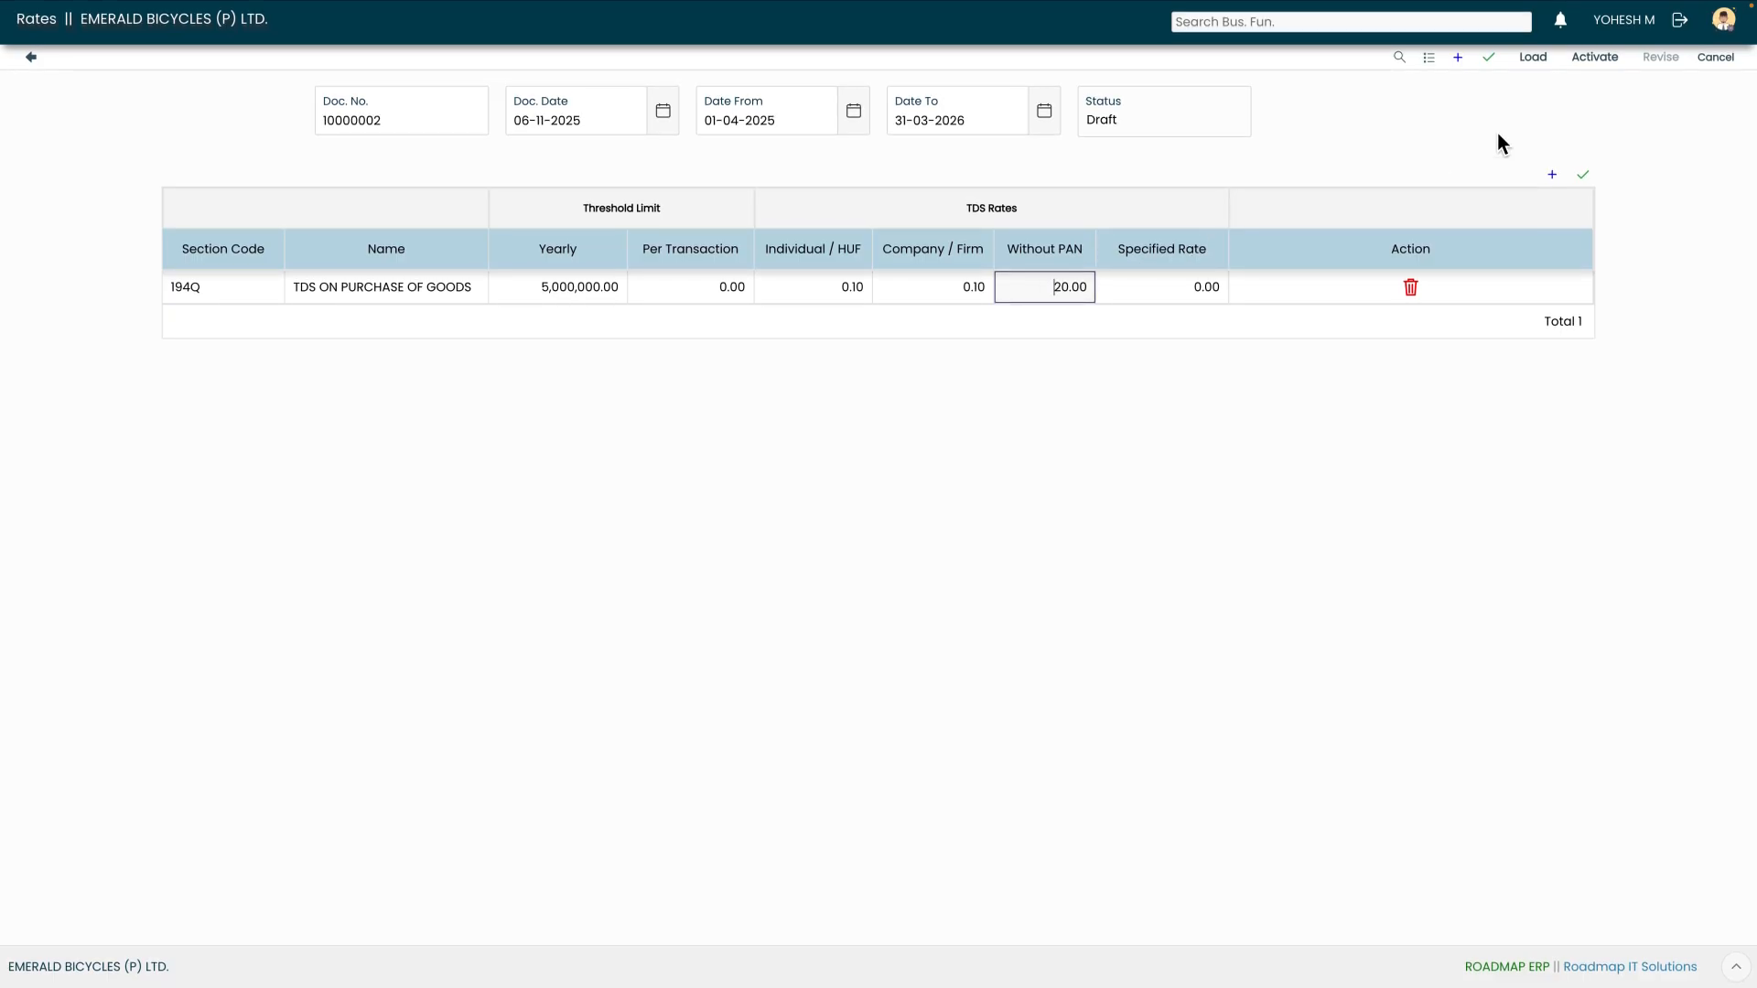
click(1597, 59)
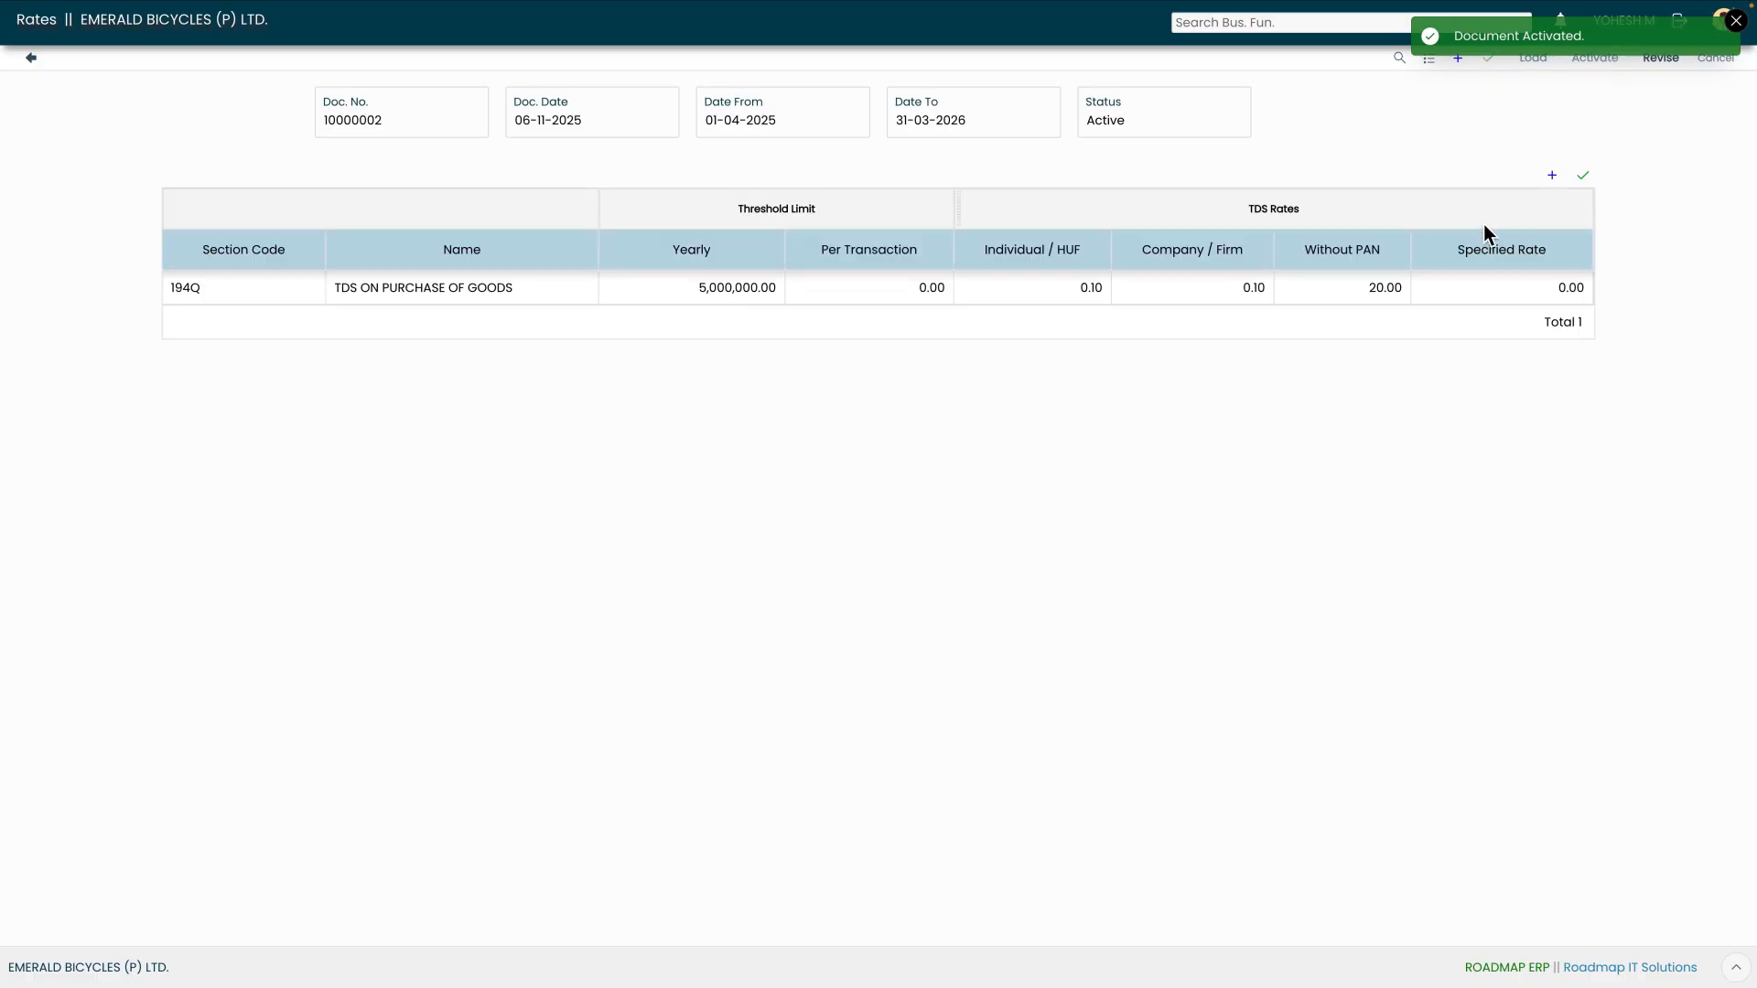